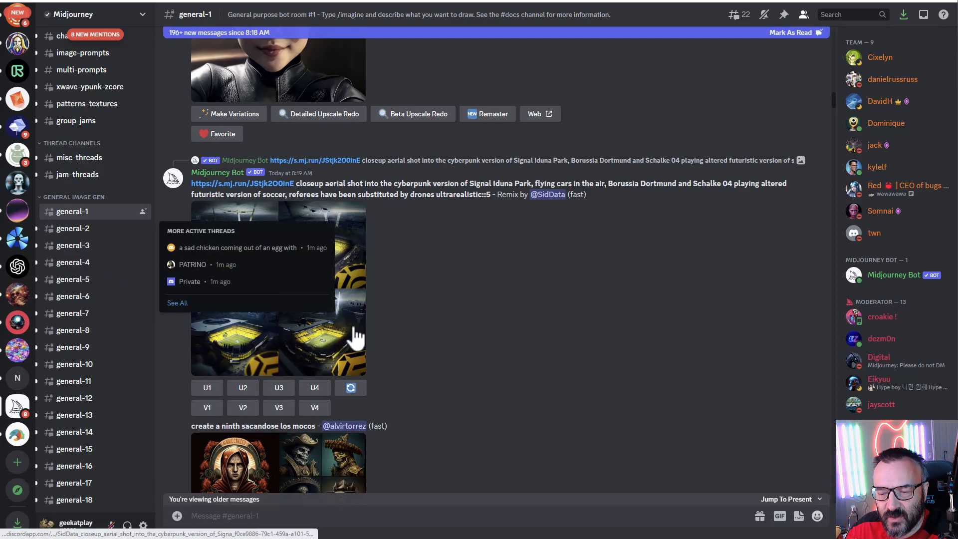
pyautogui.scroll(-7, 357, 327)
pyautogui.scroll(-1, 390, 333)
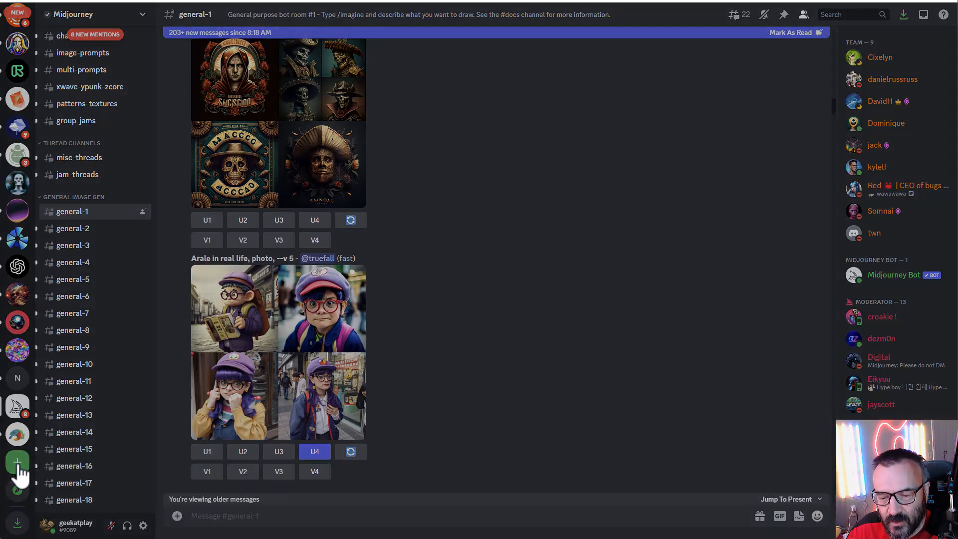
# Step: Create a custom server for me and my friends, adding "MidJourney" before the word "server" in its default name
pyautogui.click(17, 467)
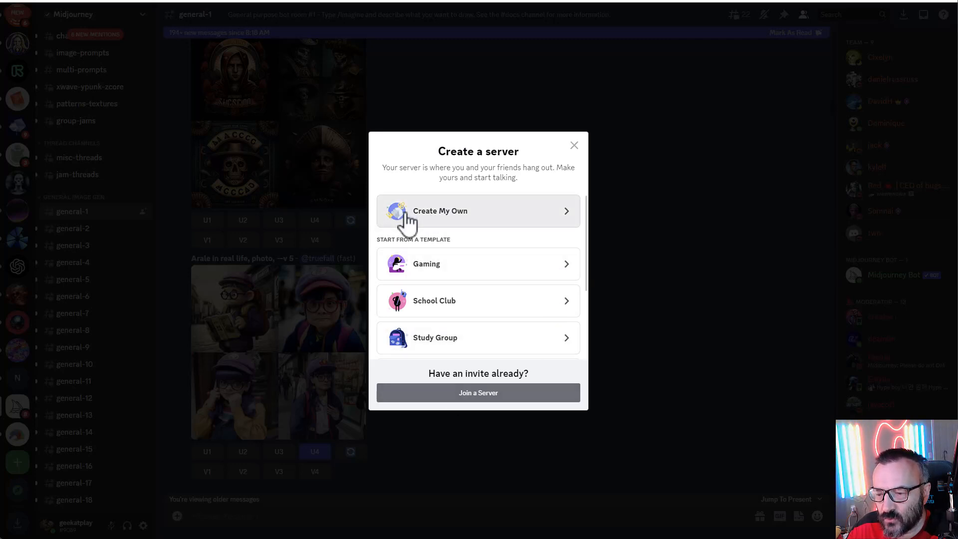
pyautogui.click(435, 219)
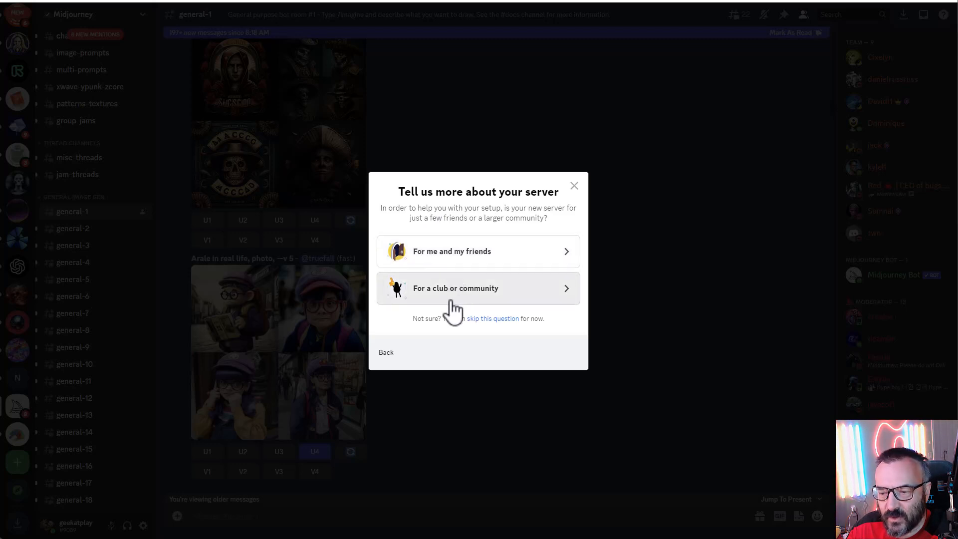
pyautogui.click(455, 257)
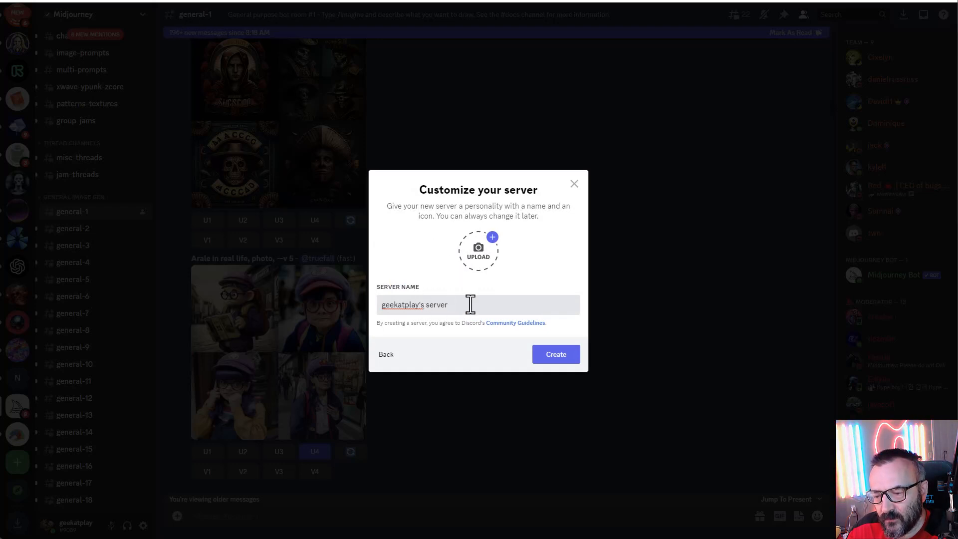
pyautogui.click(427, 305)
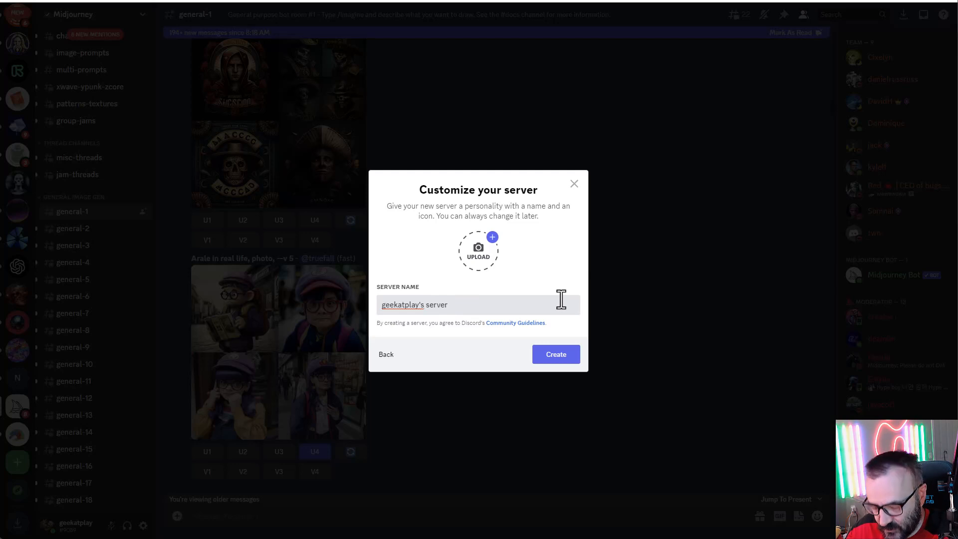
pyautogui.write('MidJourney')
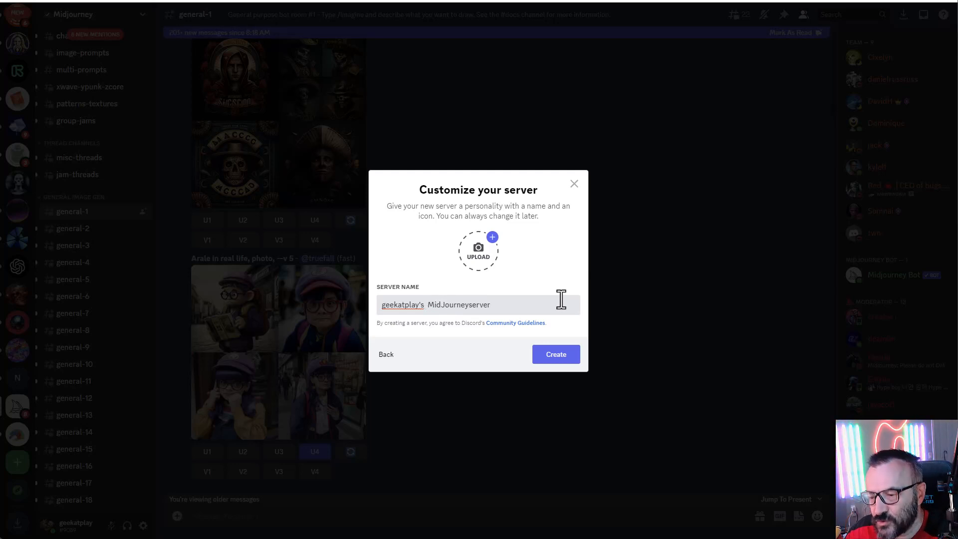
pyautogui.click(550, 357)
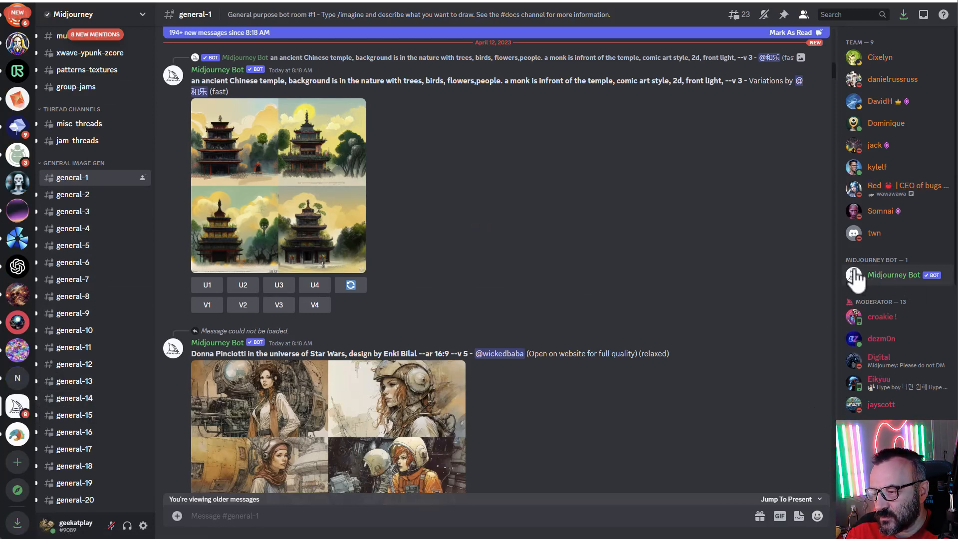
# Step: Add the Midjourney Bot to the new MidJourney server and authorize it with all requested permissions
pyautogui.click(895, 277)
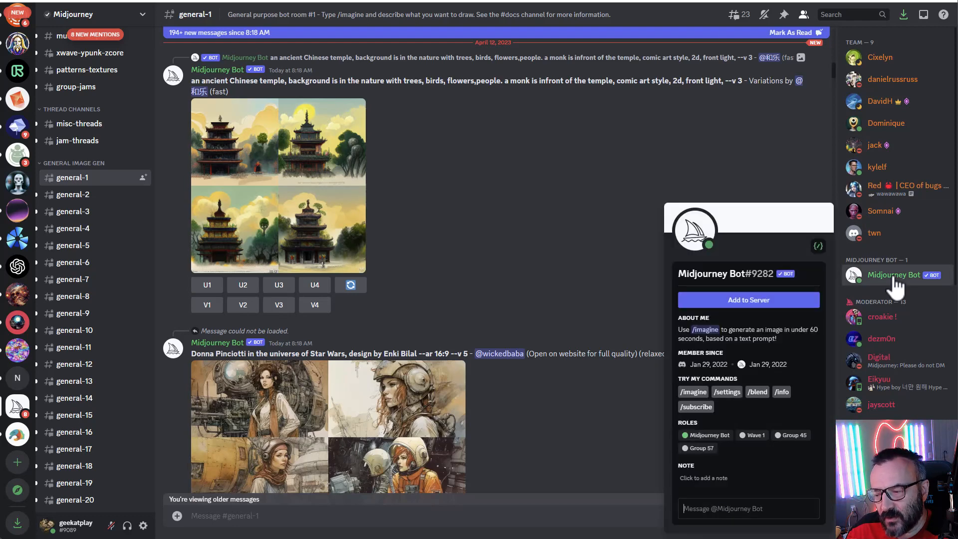
pyautogui.click(757, 303)
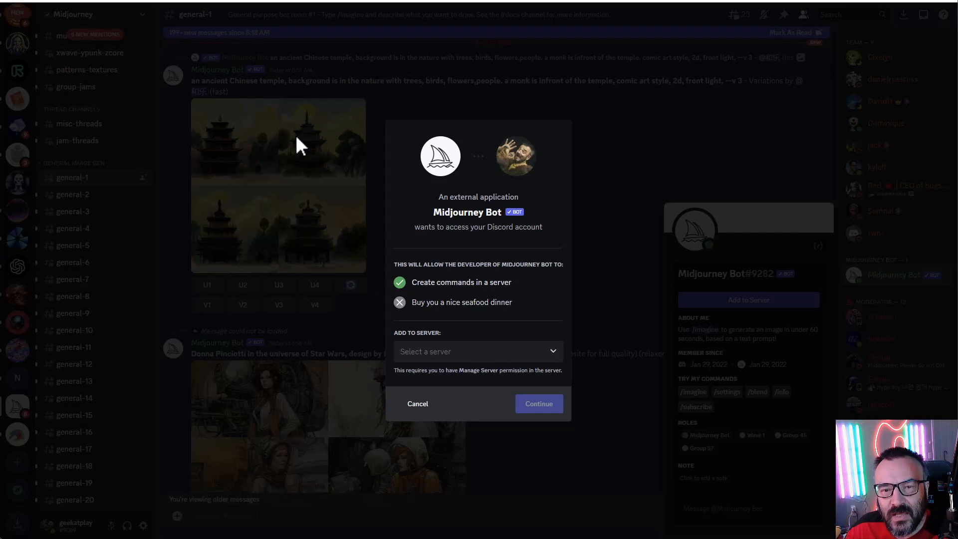
pyautogui.click(553, 355)
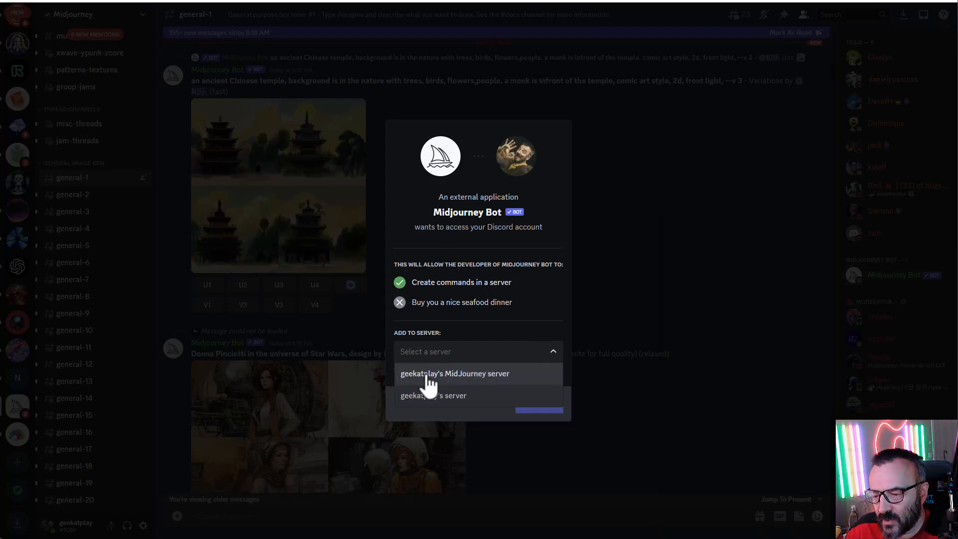
pyautogui.click(444, 374)
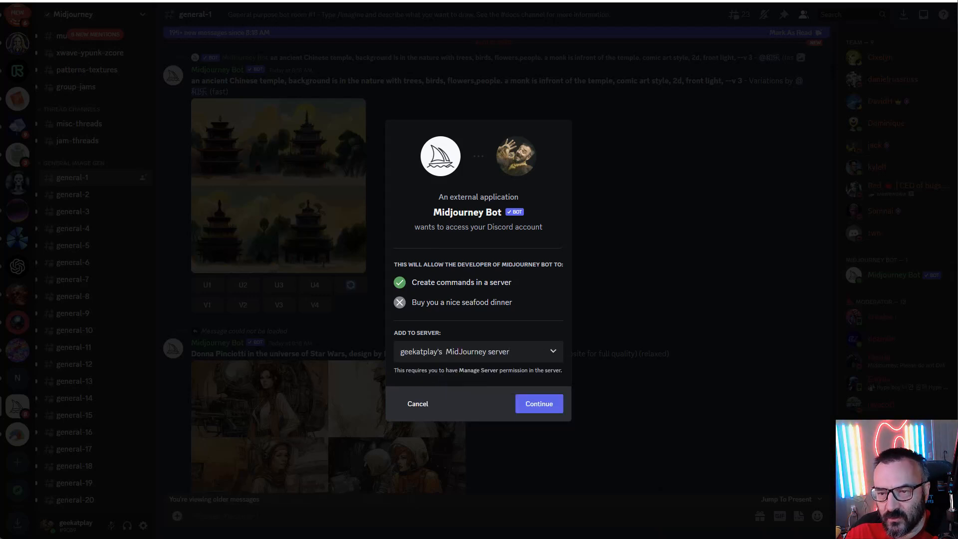
pyautogui.click(549, 407)
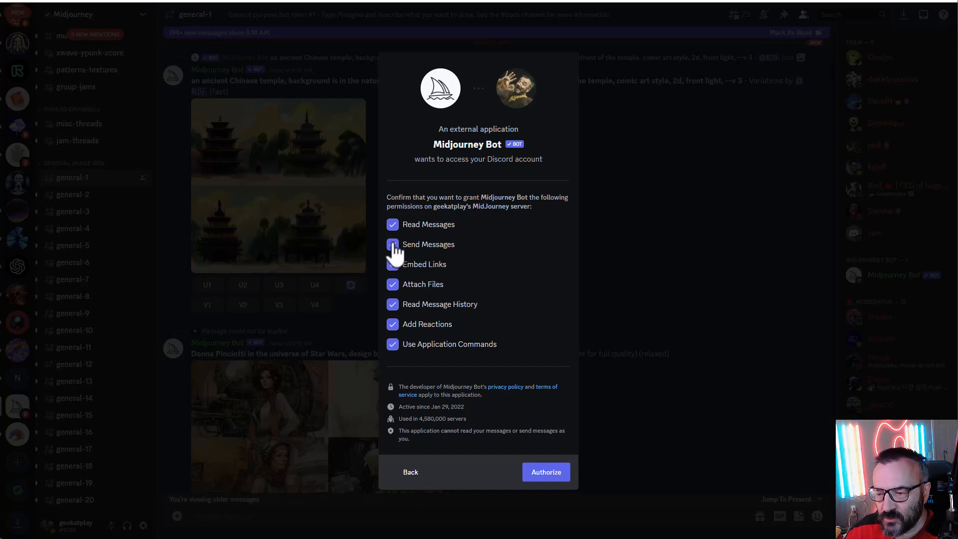
pyautogui.click(546, 480)
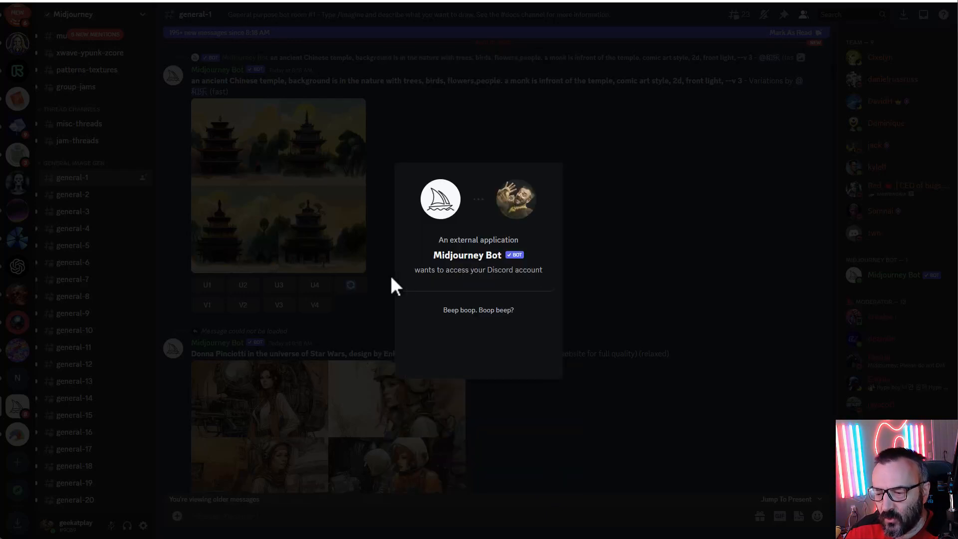
pyautogui.click(417, 342)
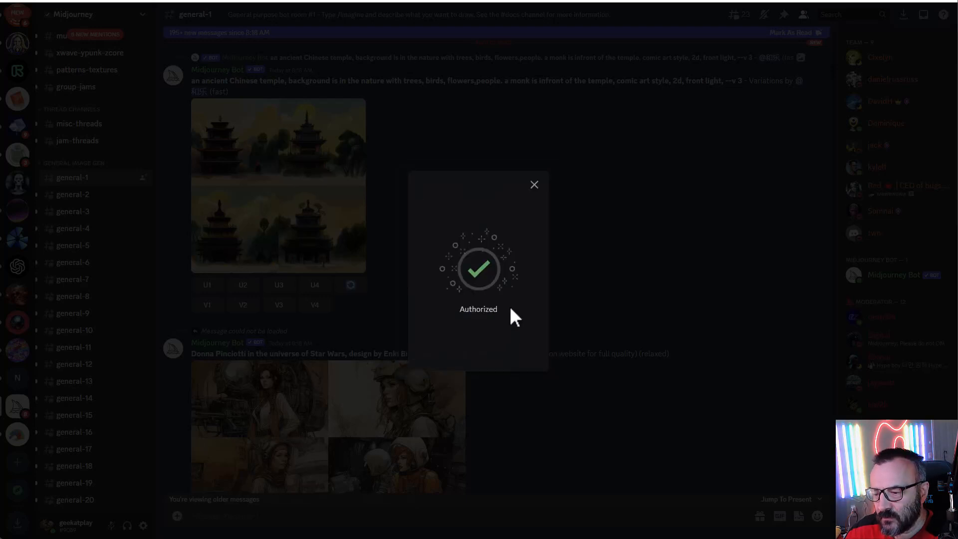
pyautogui.click(534, 186)
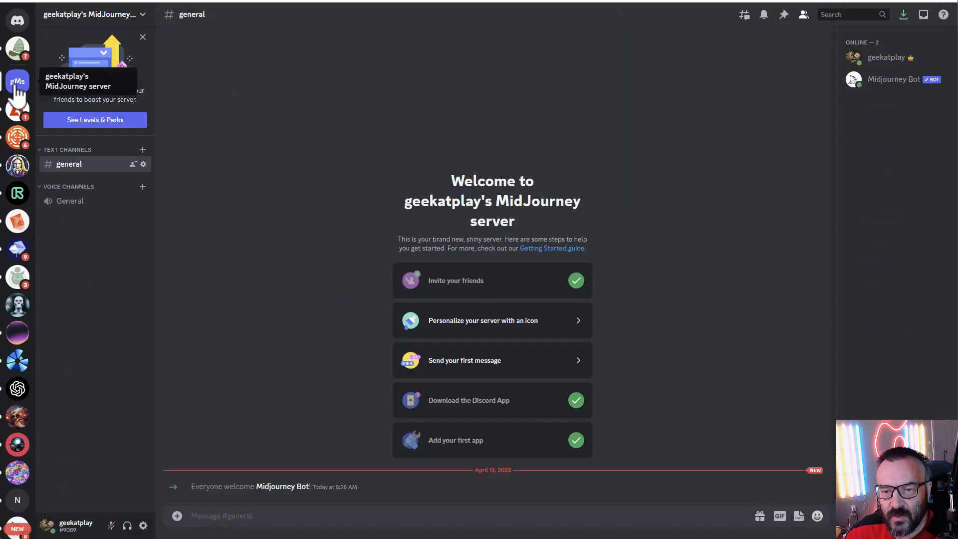
# Step: Generate images in the new server's general channel with /imagine and the prompt "smiling zombie eating icecream"
pyautogui.click(283, 510)
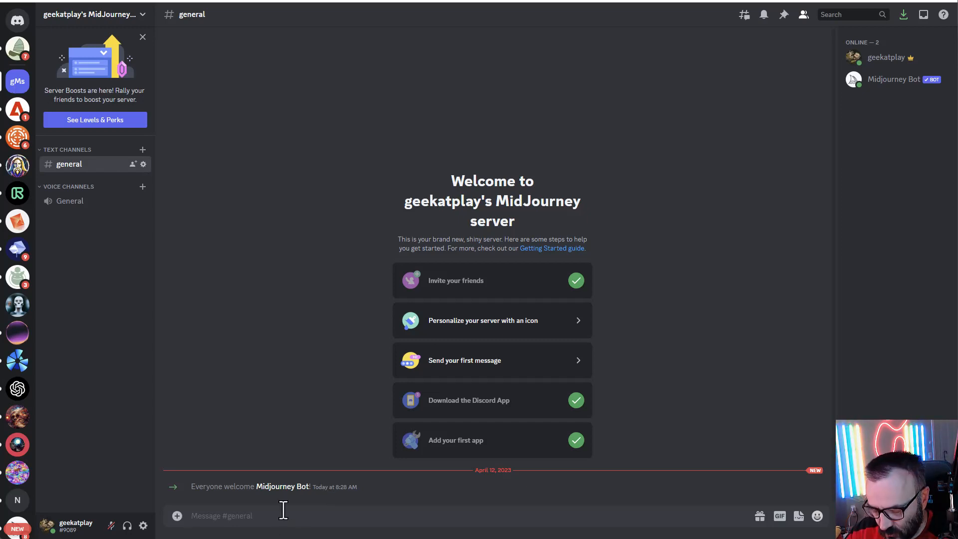
pyautogui.write('/im')
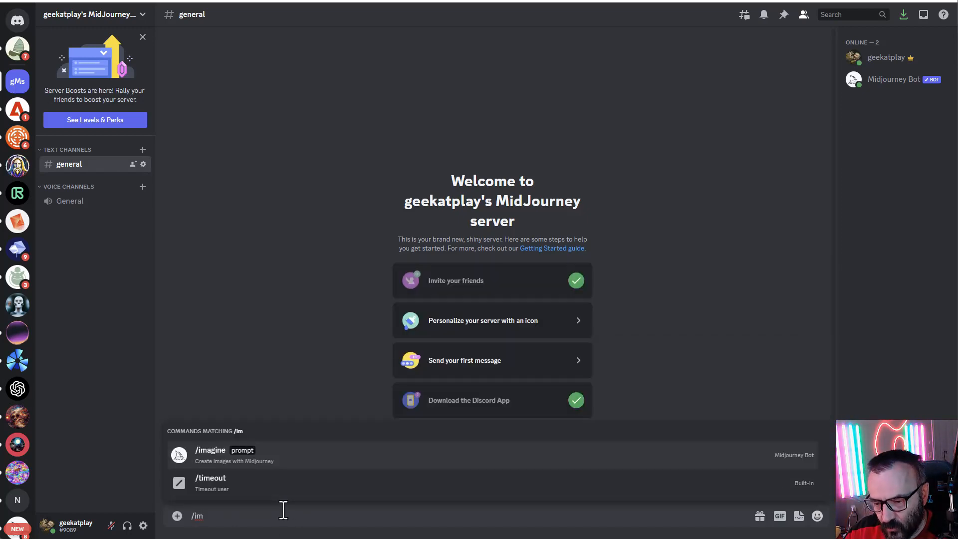
pyautogui.press('Tab')
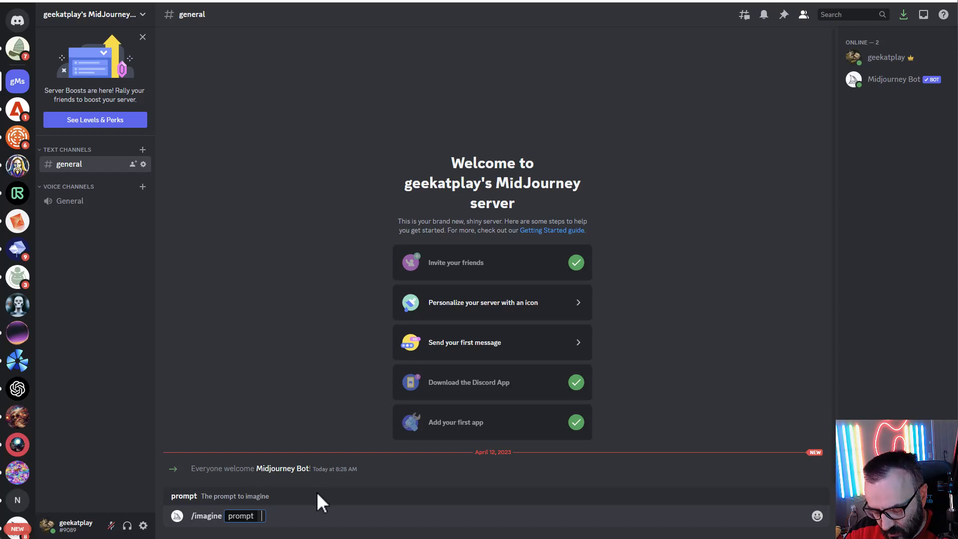
pyautogui.write('smiling')
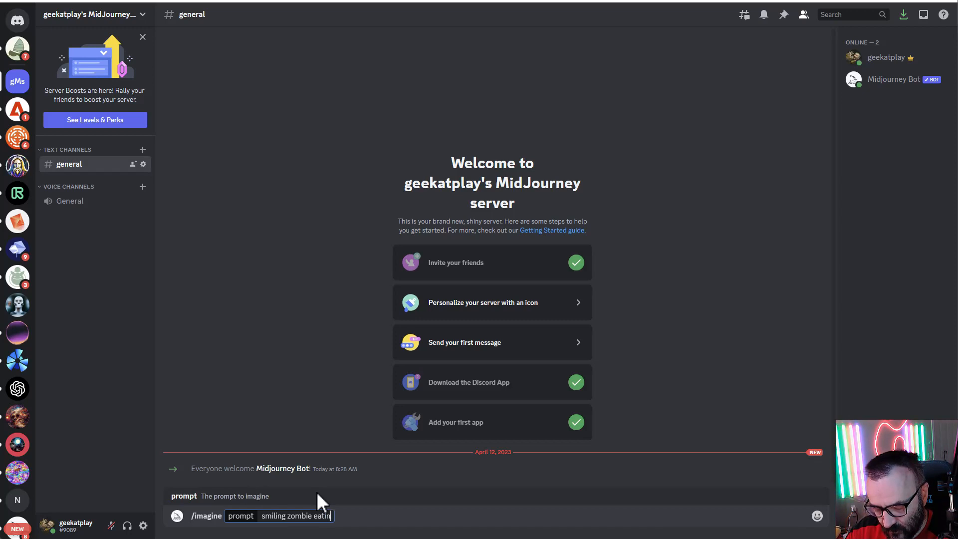
pyautogui.write('zombie eating ice')
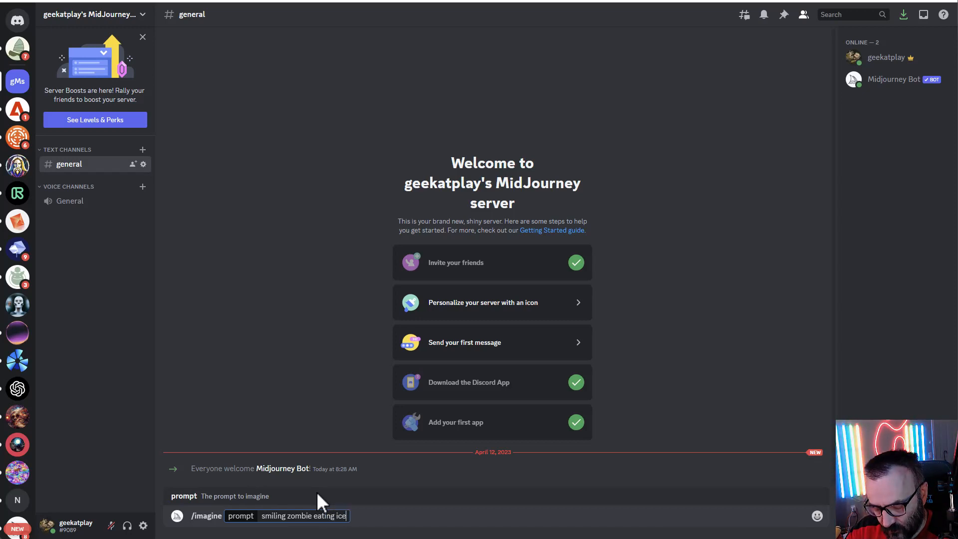
pyautogui.write('cream')
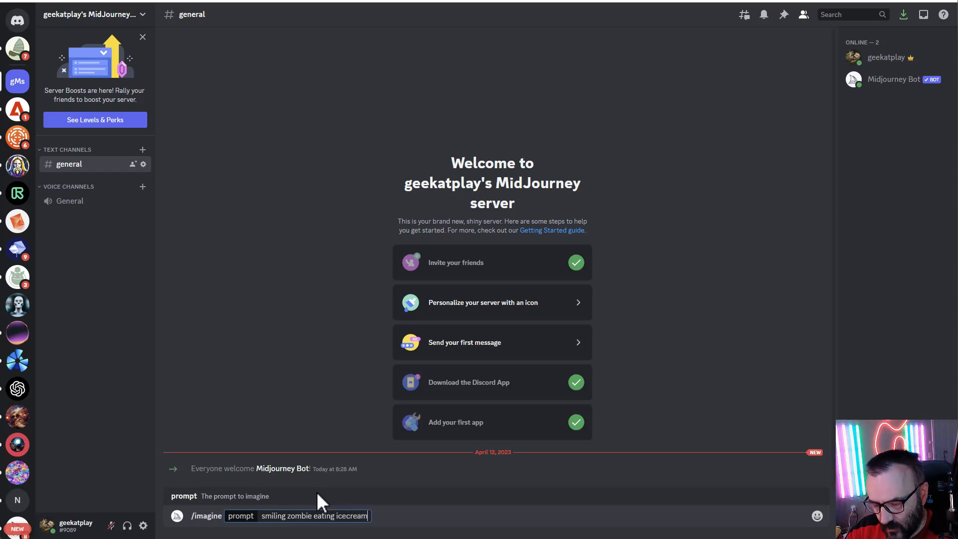
pyautogui.press('Return')
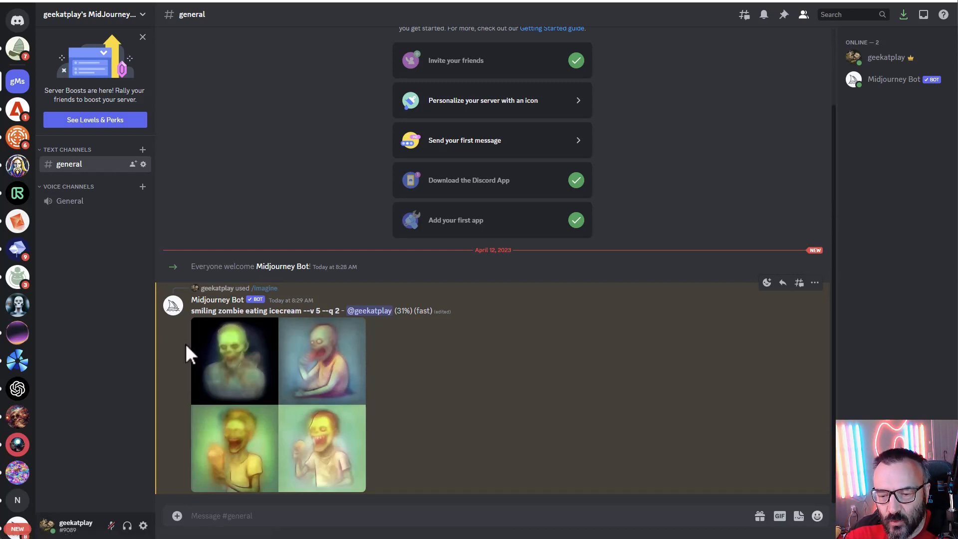
# Step: Return to the official Midjourney server and start a direct message with the Midjourney Bot from its member list
pyautogui.scroll(-3, 17, 249)
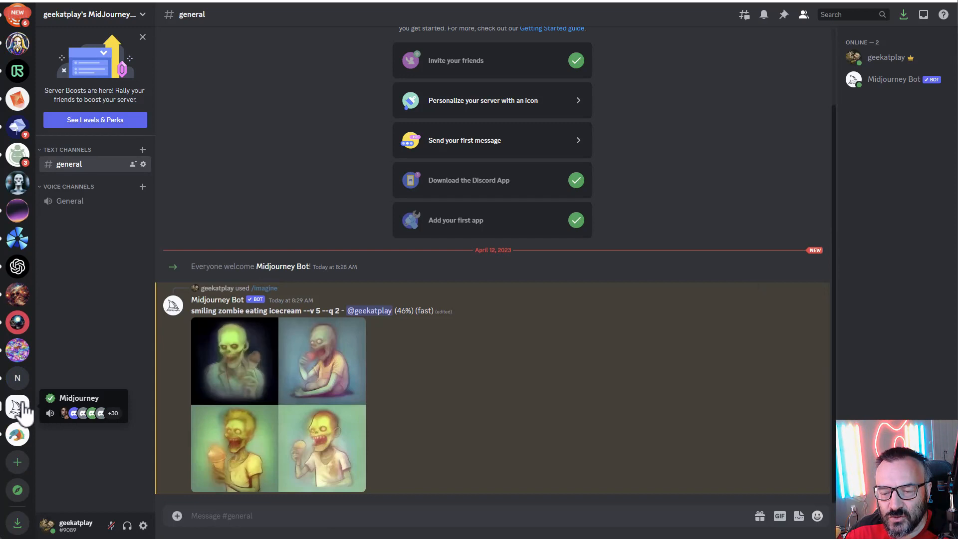
pyautogui.click(18, 407)
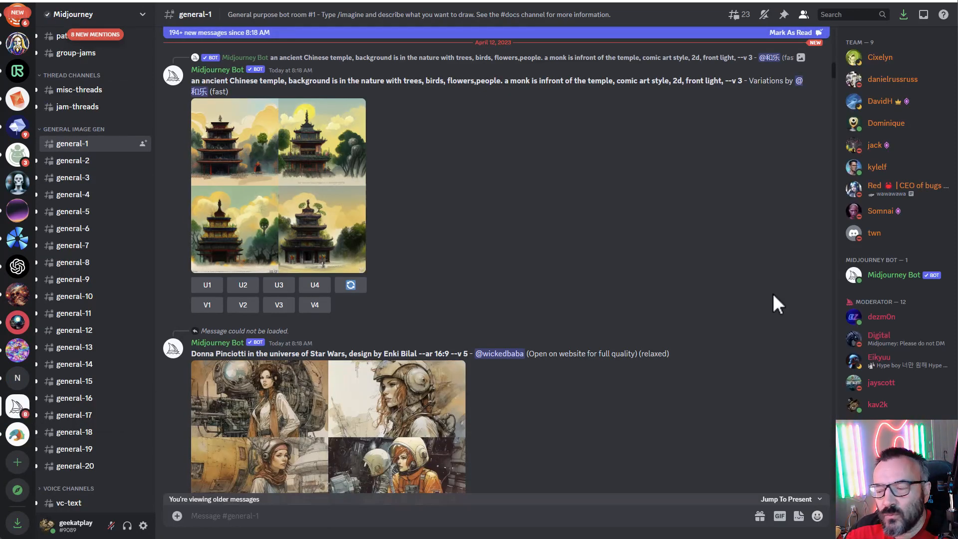
pyautogui.rightClick(894, 284)
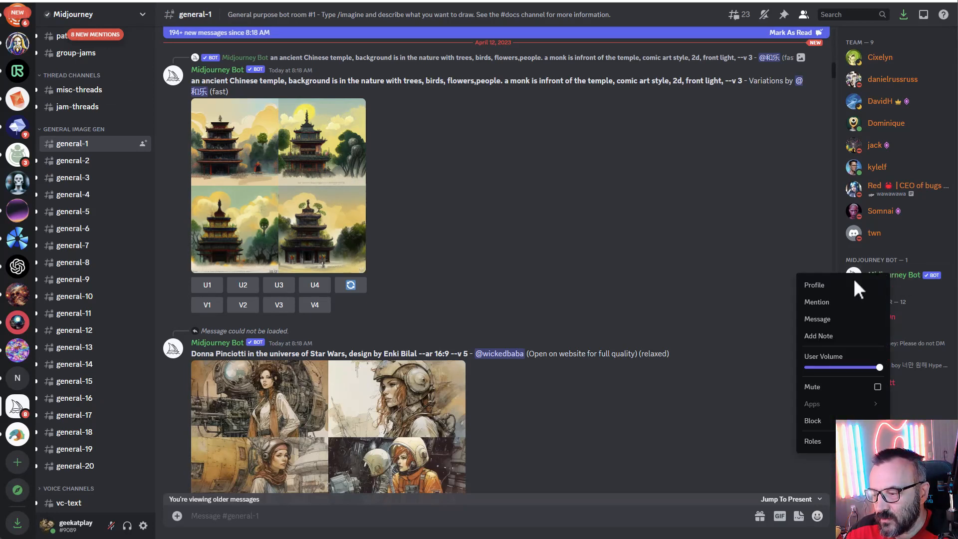
pyautogui.click(834, 325)
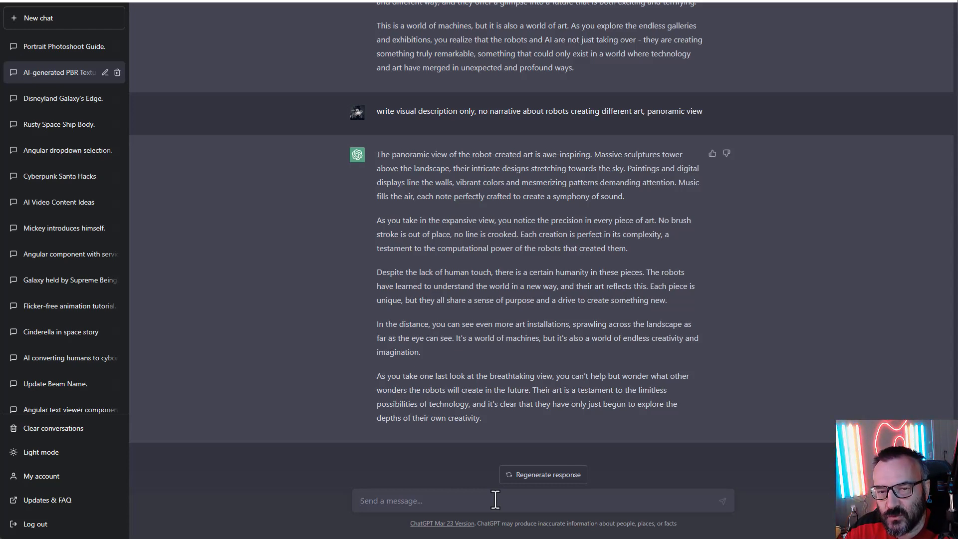
# Step: Ask ChatGPT: "write visual description of the smiling zombie riding motorcycle. make it for text to image ai generator. make it 100 words long."
pyautogui.write('w')
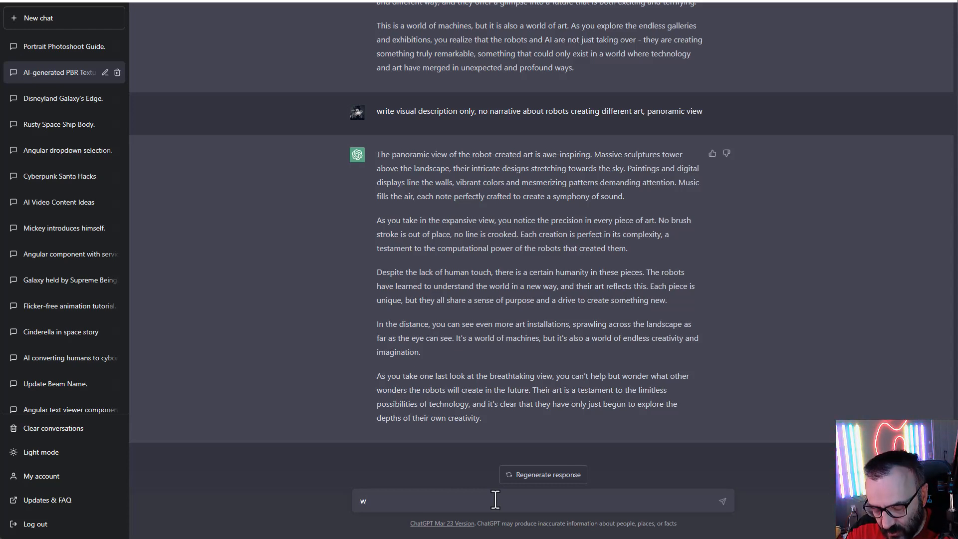
pyautogui.write('rite ')
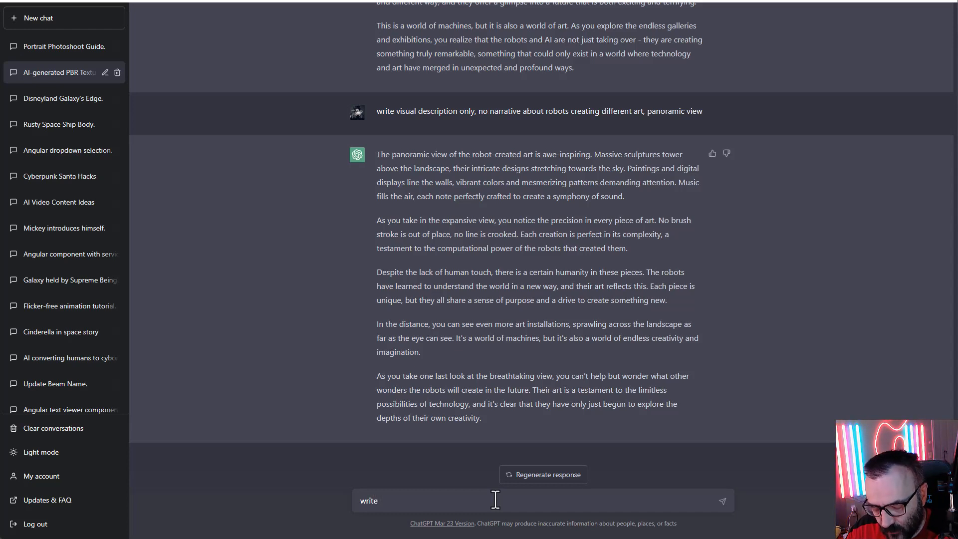
pyautogui.write('visual de')
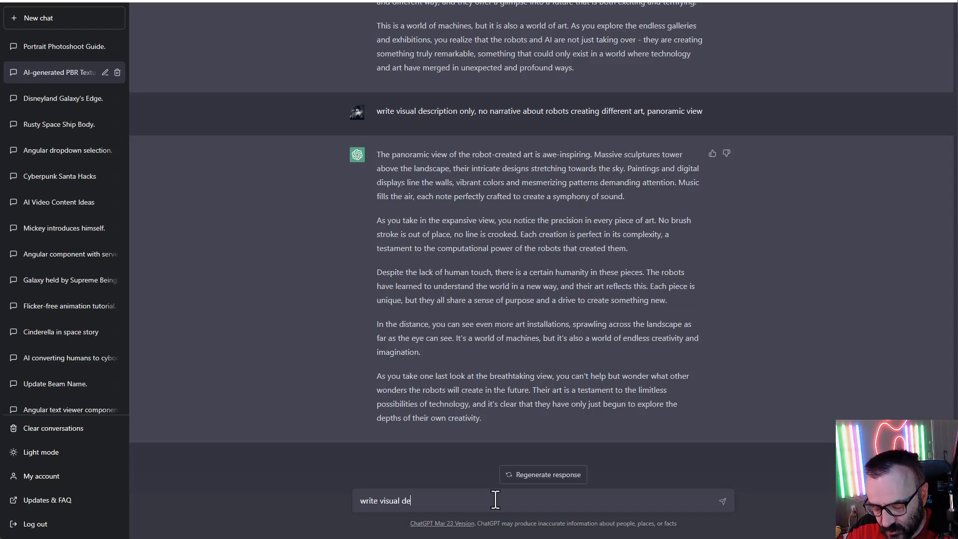
pyautogui.write('scription o')
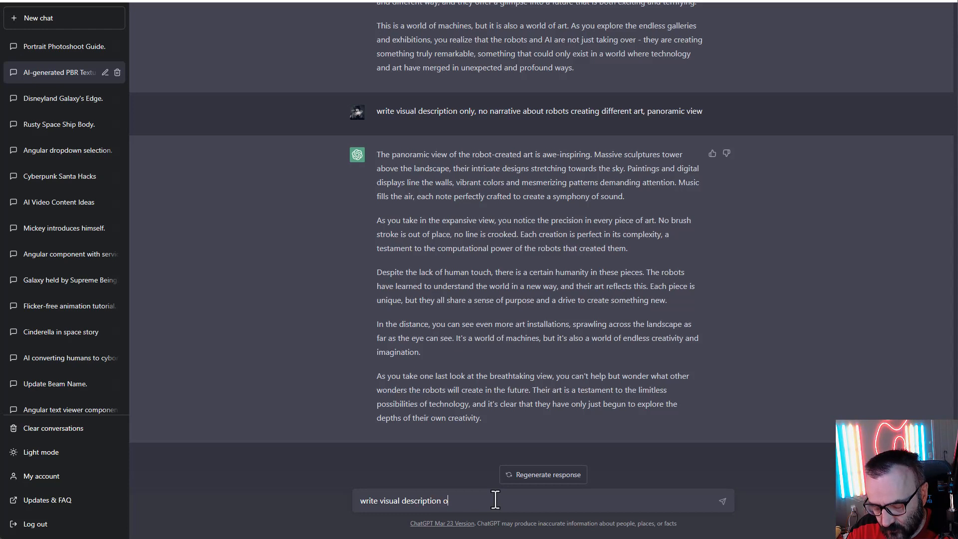
pyautogui.write('f the smili')
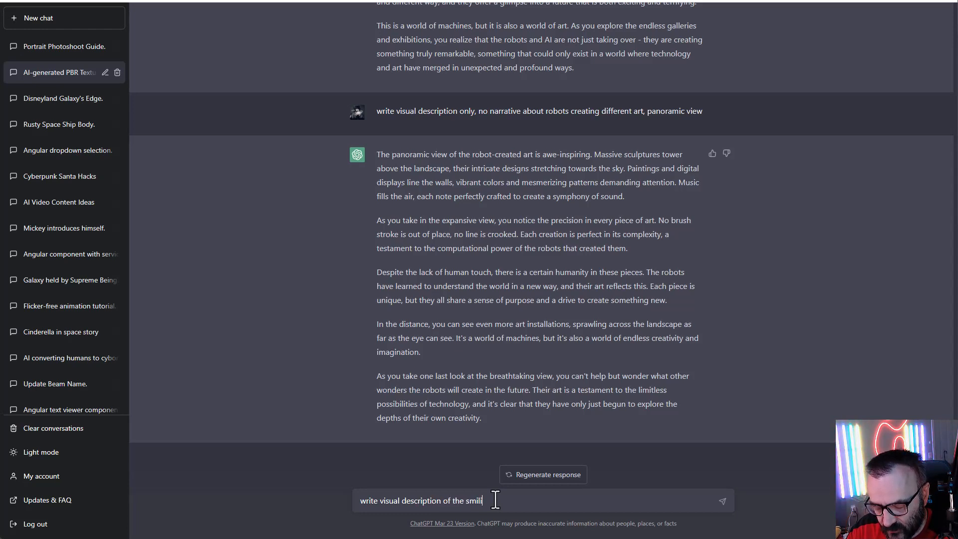
pyautogui.write('ng zombie ')
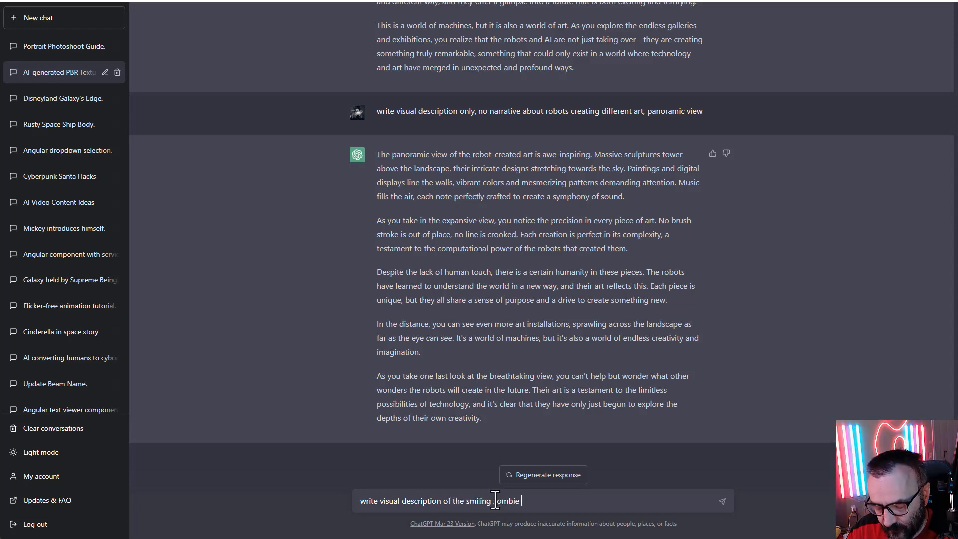
pyautogui.write('riding ')
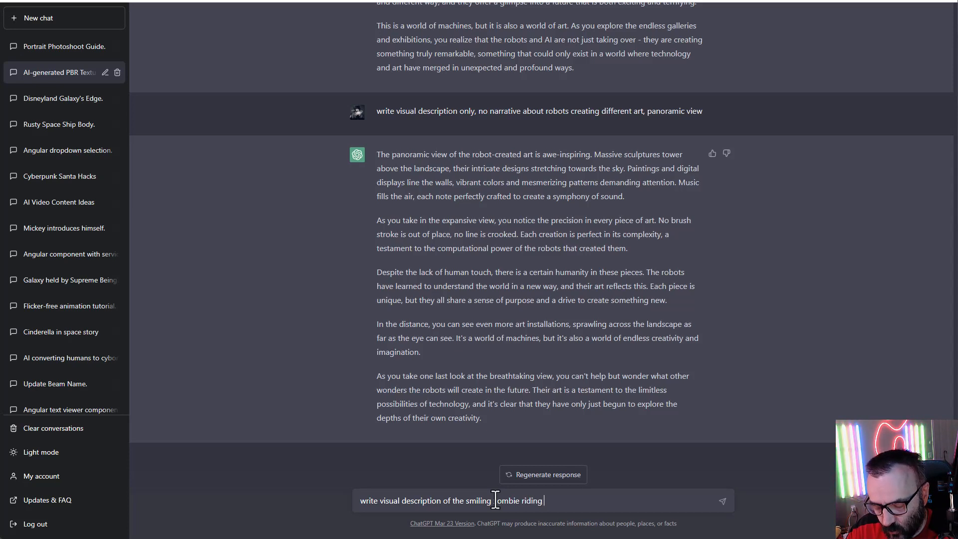
pyautogui.write('motorcycle')
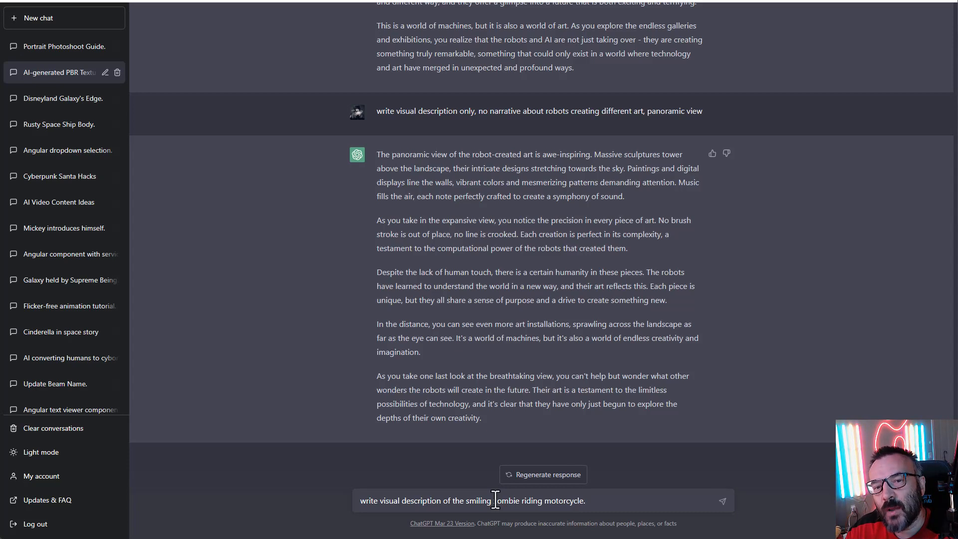
pyautogui.write('. make it for')
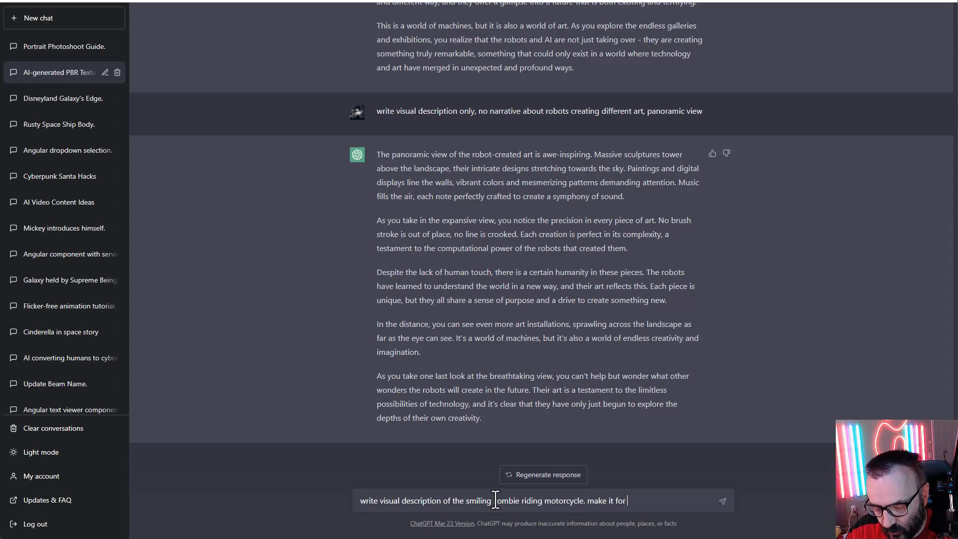
pyautogui.write(' text to ima')
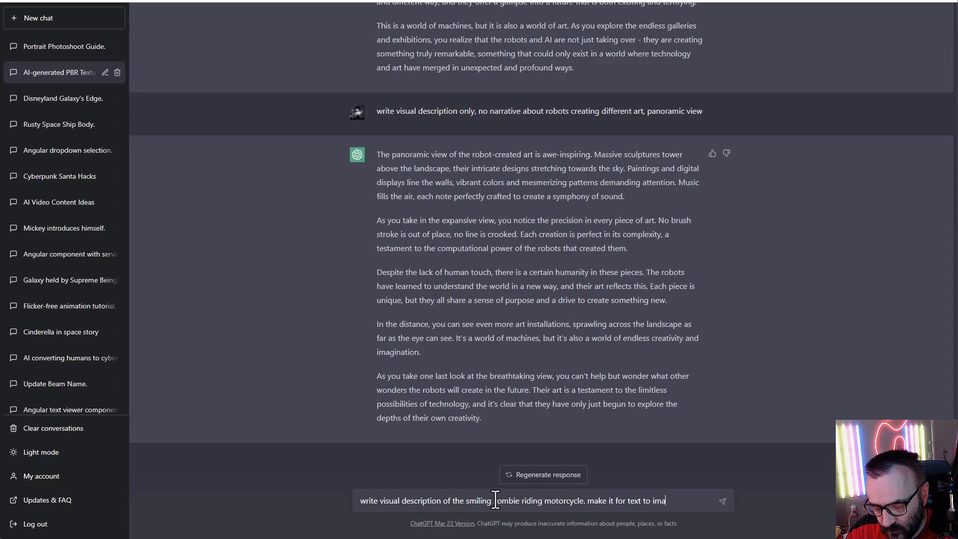
pyautogui.write('ge ai ge')
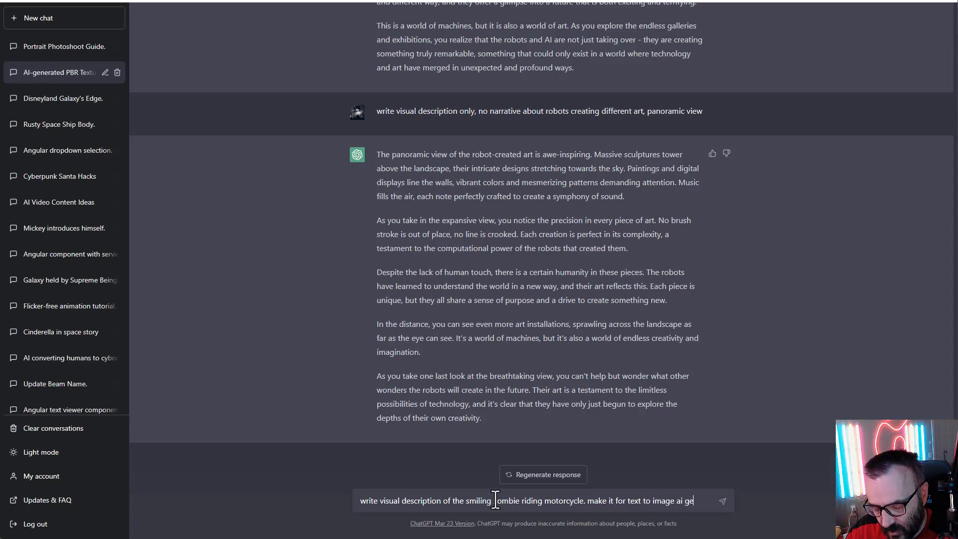
pyautogui.write('nerator.')
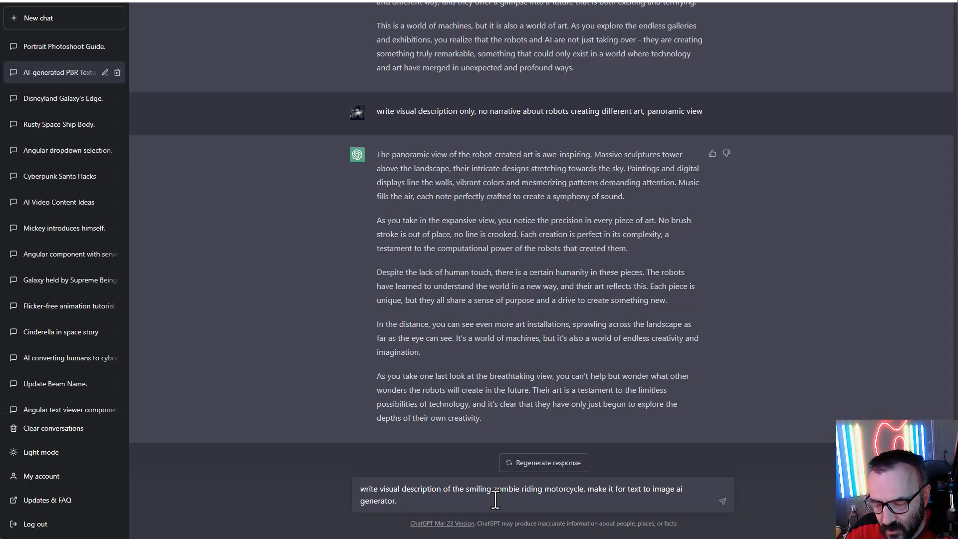
pyautogui.write('make it ')
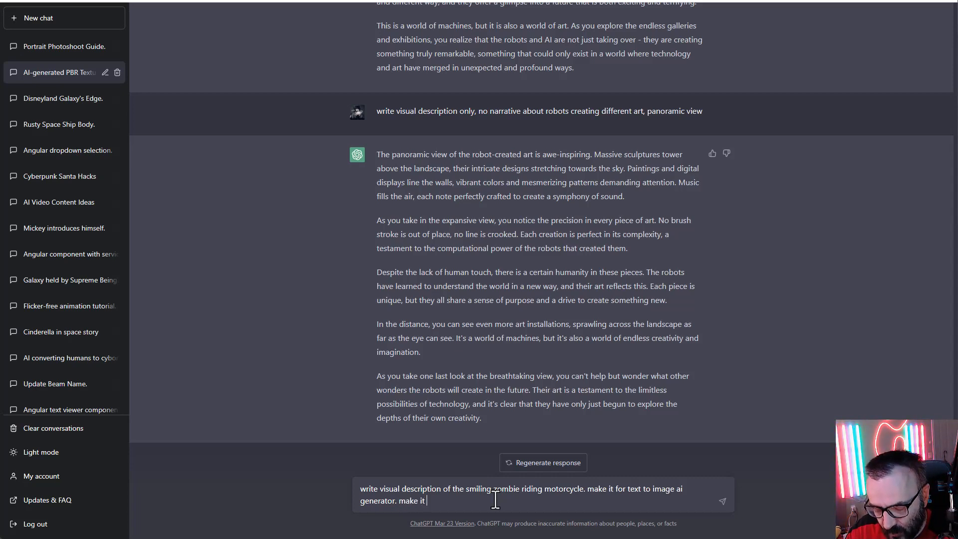
pyautogui.write('10')
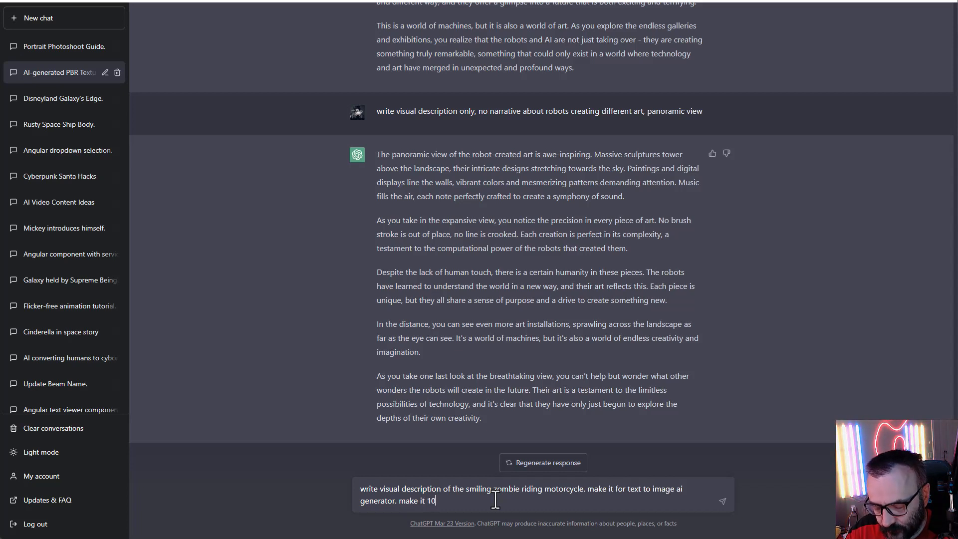
pyautogui.write('0 words ')
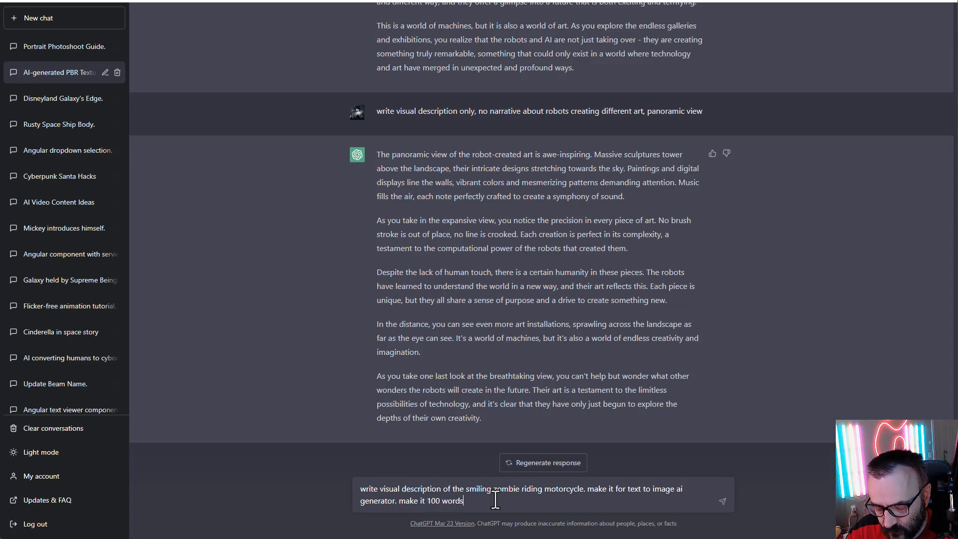
pyautogui.write('long.')
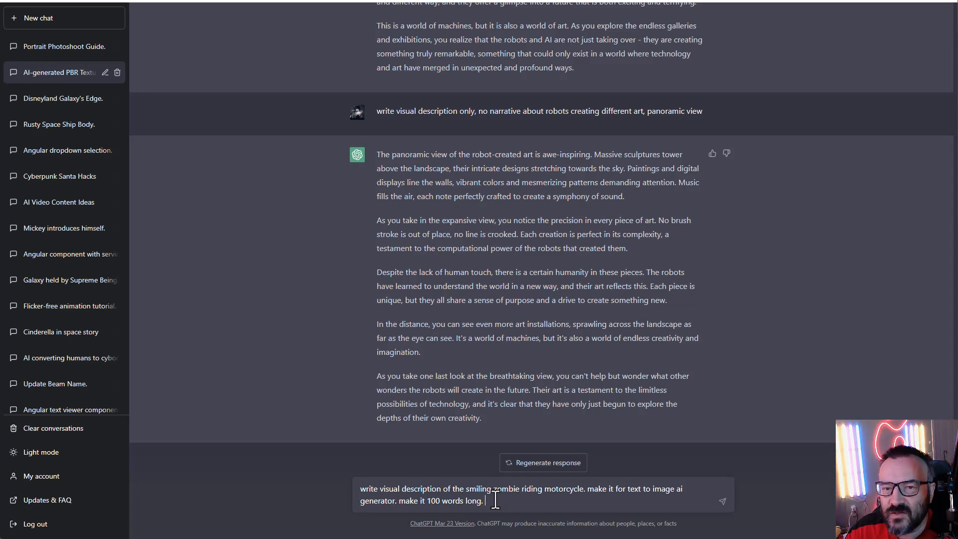
pyautogui.press('Return')
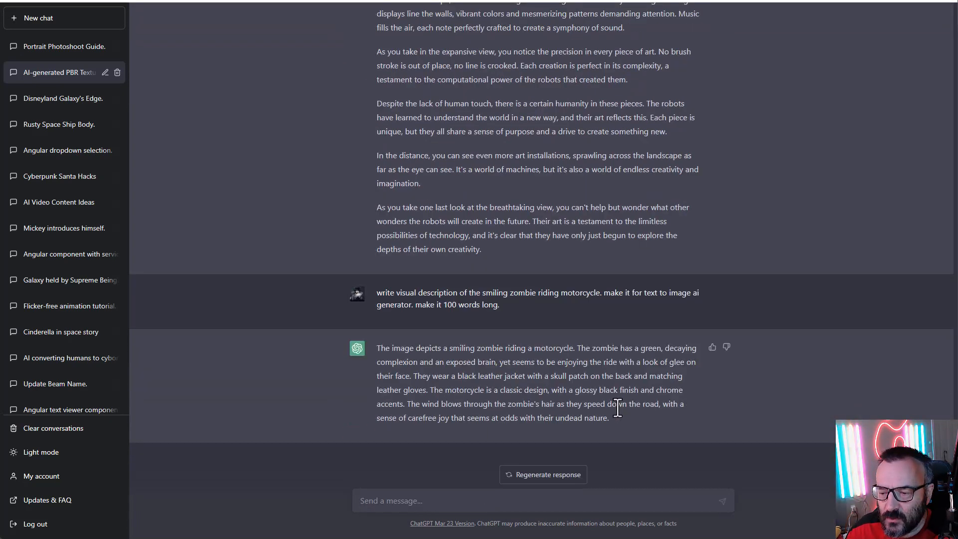
# Step: Copy the full smiling zombie description and submit it as an /imagine prompt in the Midjourney Bot direct message on Discord
pyautogui.moveTo(610, 418); pyautogui.dragTo(375, 349)
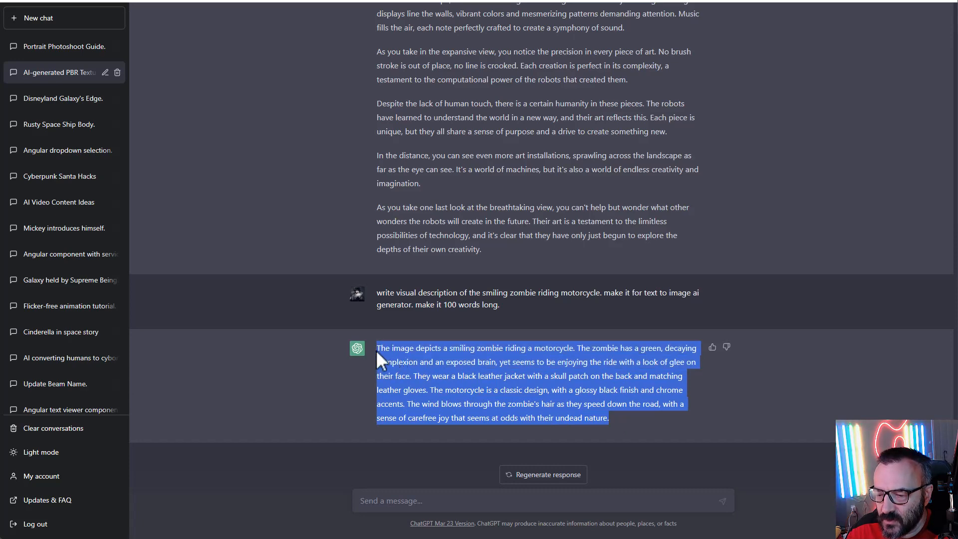
pyautogui.hotkey('alt', 'Tab')
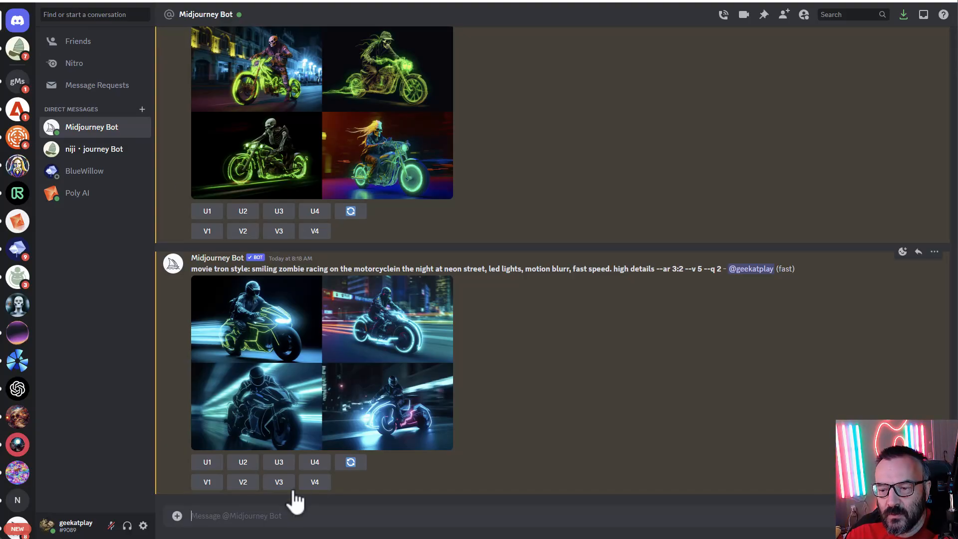
pyautogui.click(295, 514)
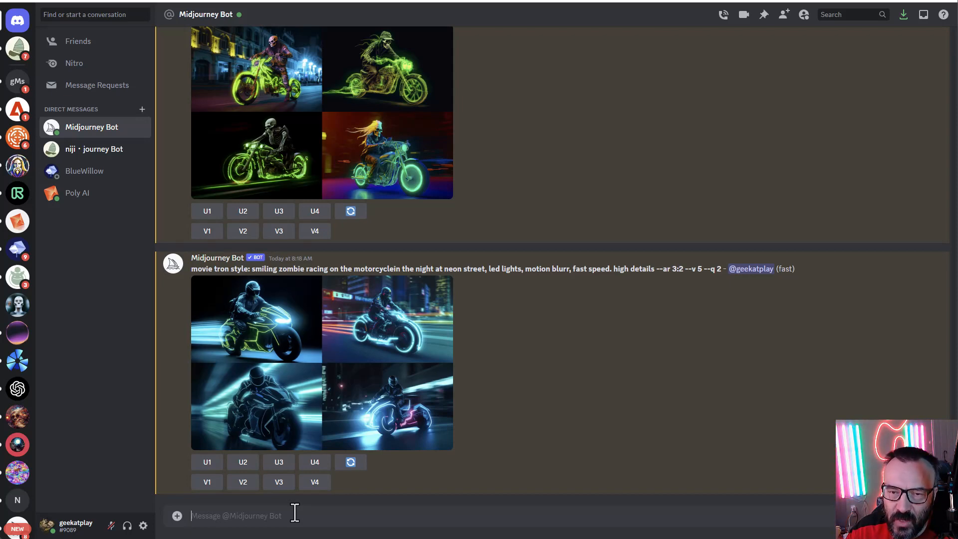
pyautogui.write('/imagine')
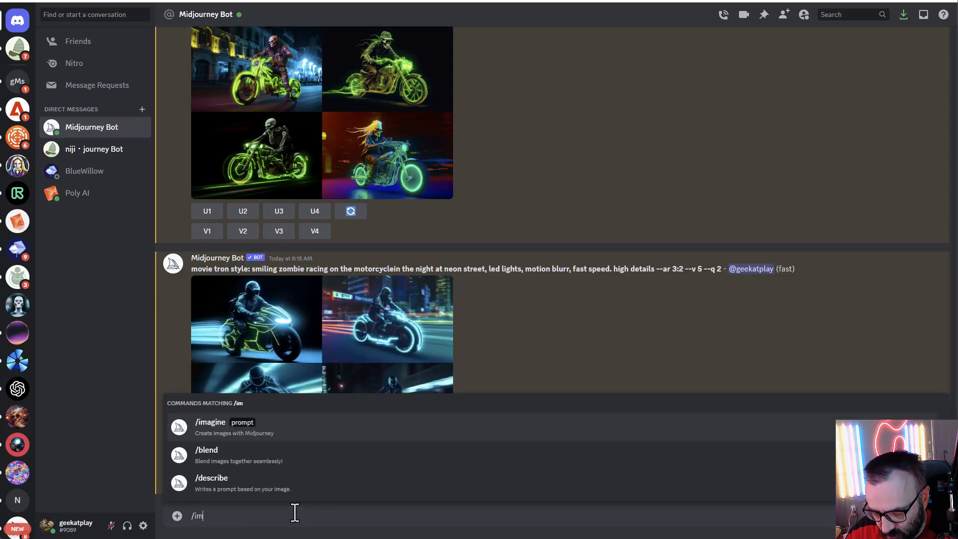
pyautogui.press('Return')
pyautogui.hotkey('ctrl', 'v')
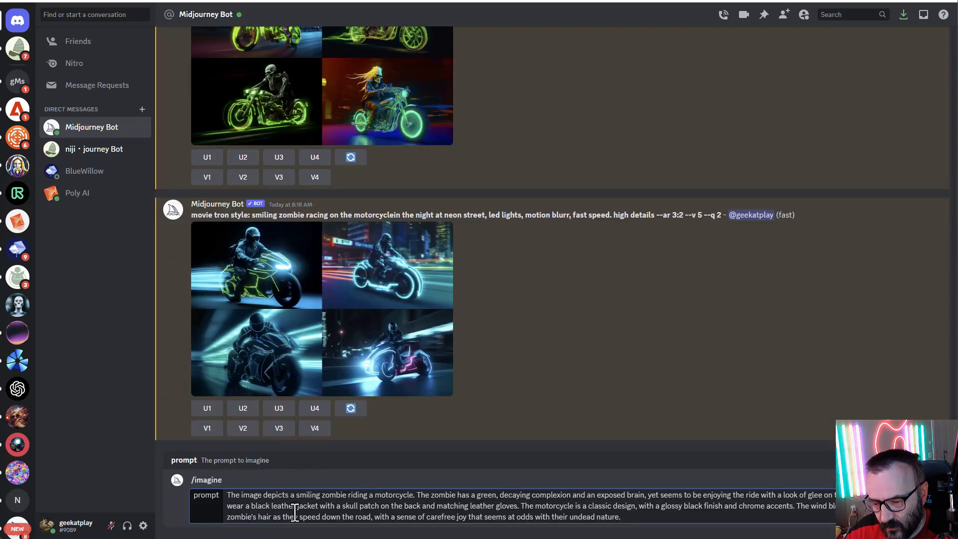
pyautogui.press('Return')
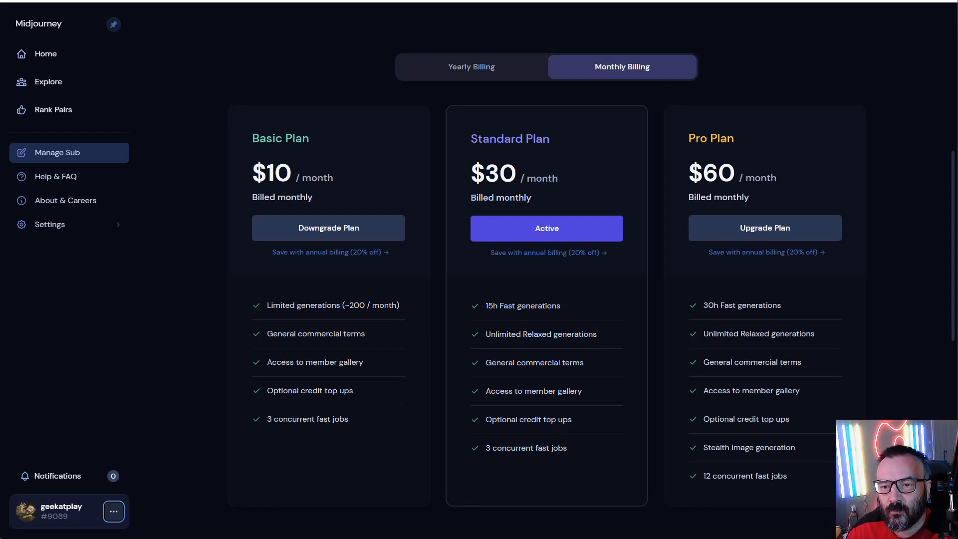
# Step: Switch from the Midjourney subscription page back to the Midjourney Bot direct message and request the profile information with /info
pyautogui.click(90, 1)
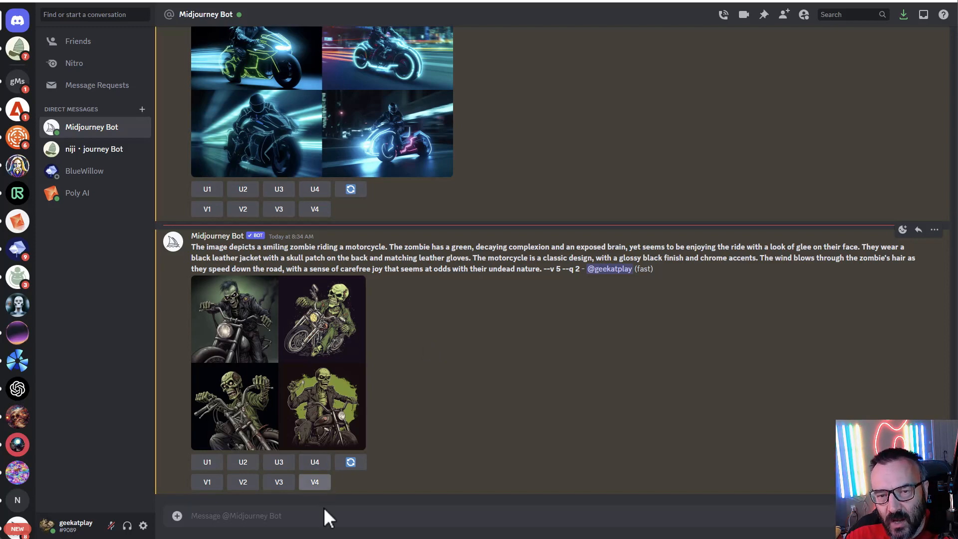
pyautogui.write('/info')
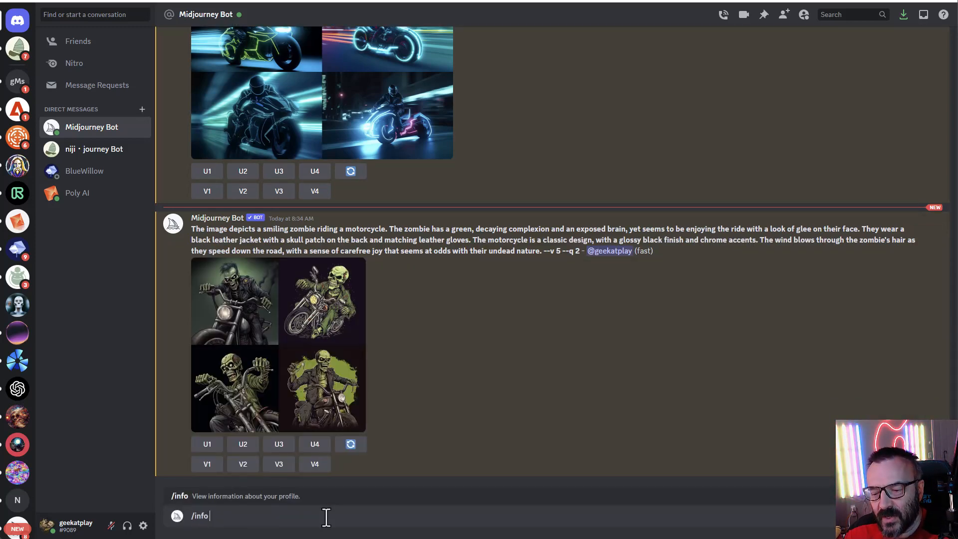
pyautogui.press('Return')
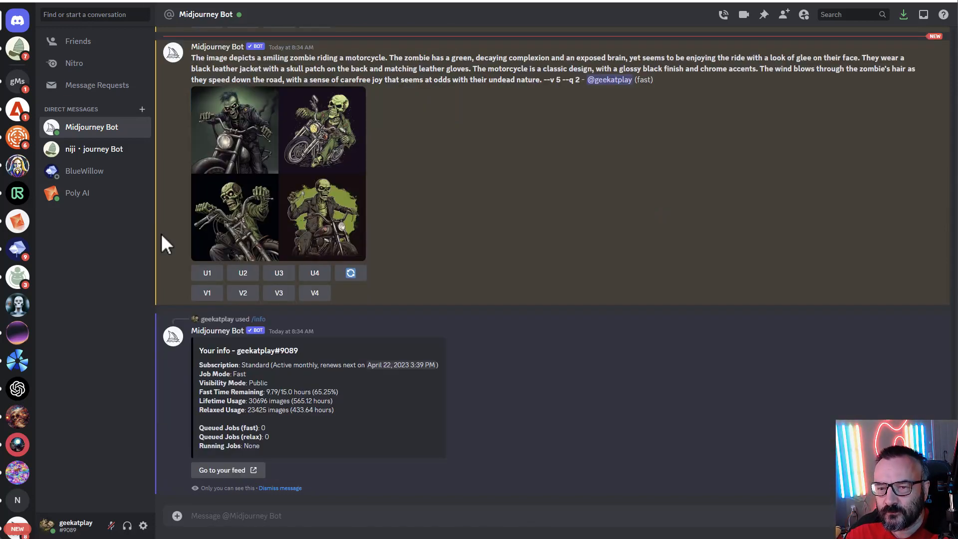
# Step: Examine the account name, job mode and remaining fast time in the Midjourney profile information
pyautogui.moveTo(199, 349); pyautogui.dragTo(300, 352)
pyautogui.click(302, 350)
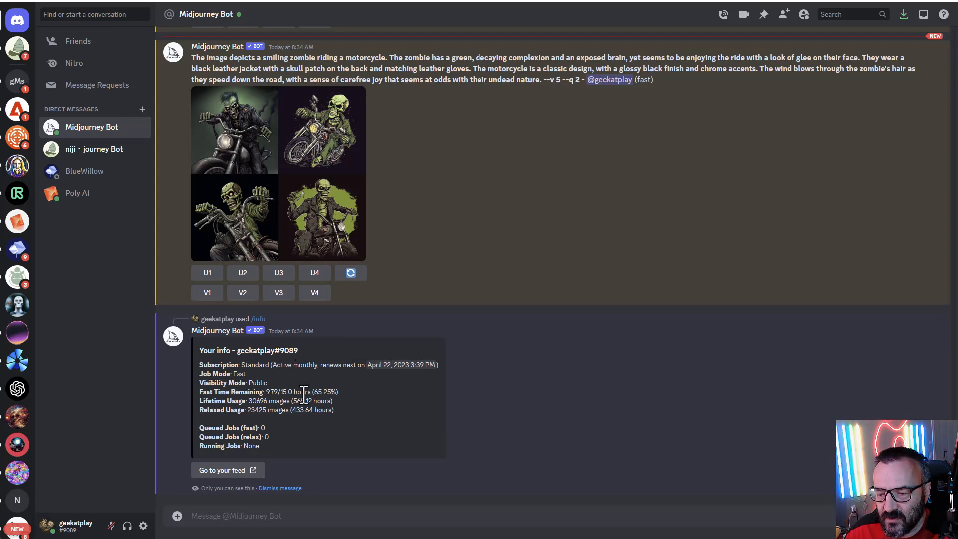
pyautogui.moveTo(248, 376); pyautogui.dragTo(235, 373)
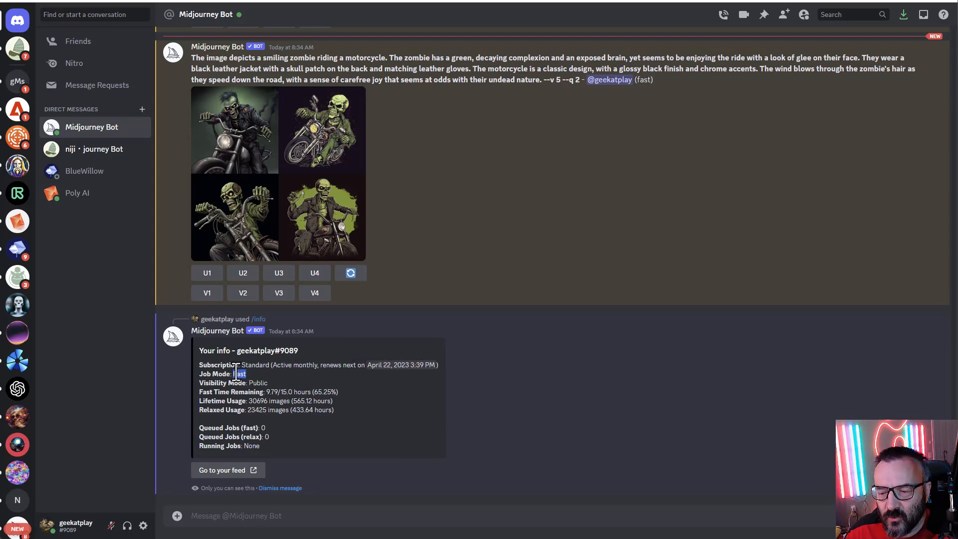
pyautogui.click(256, 378)
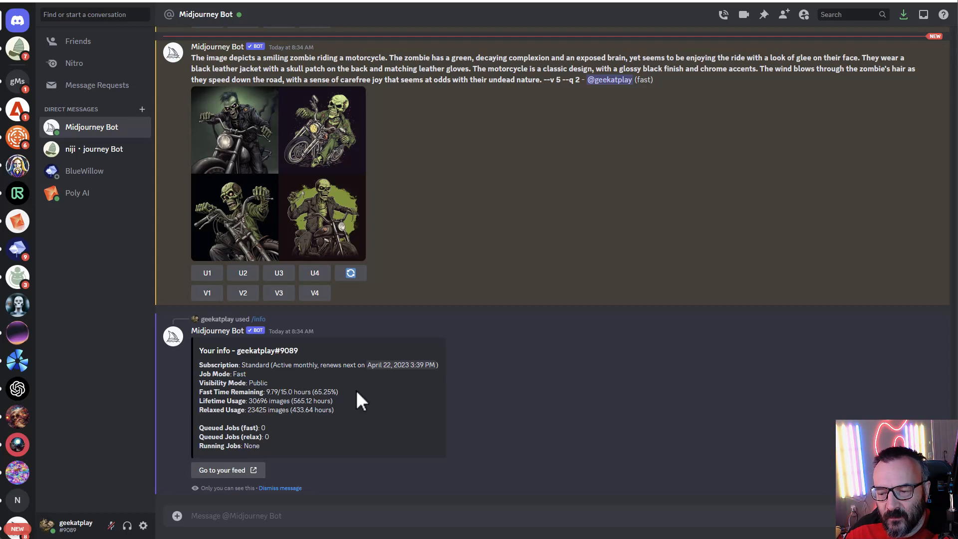
pyautogui.moveTo(338, 393); pyautogui.dragTo(267, 395)
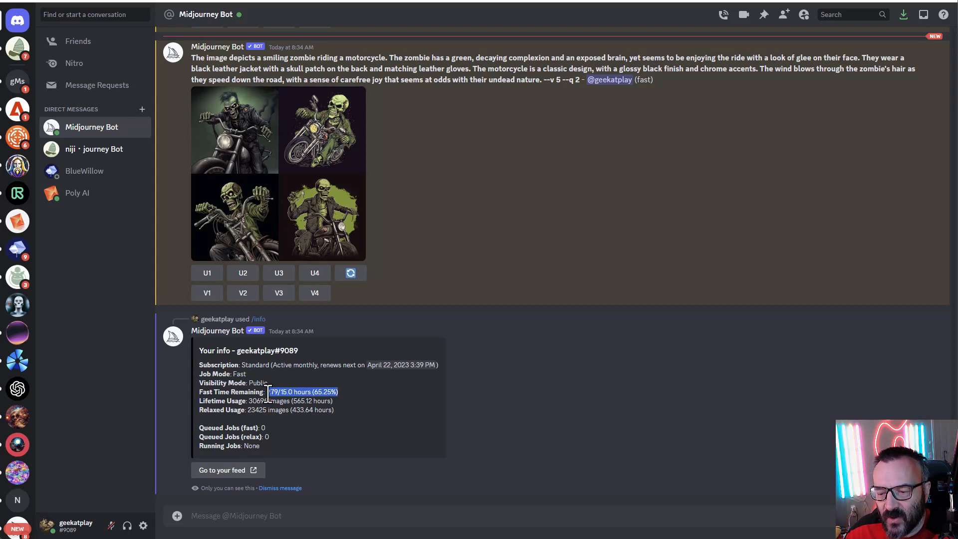
pyautogui.click(341, 395)
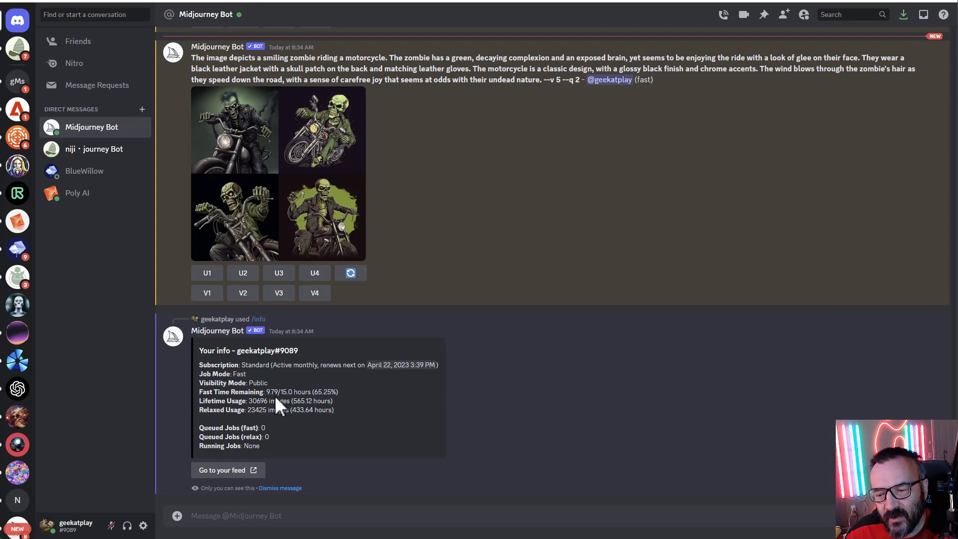
pyautogui.moveTo(267, 393); pyautogui.dragTo(279, 393)
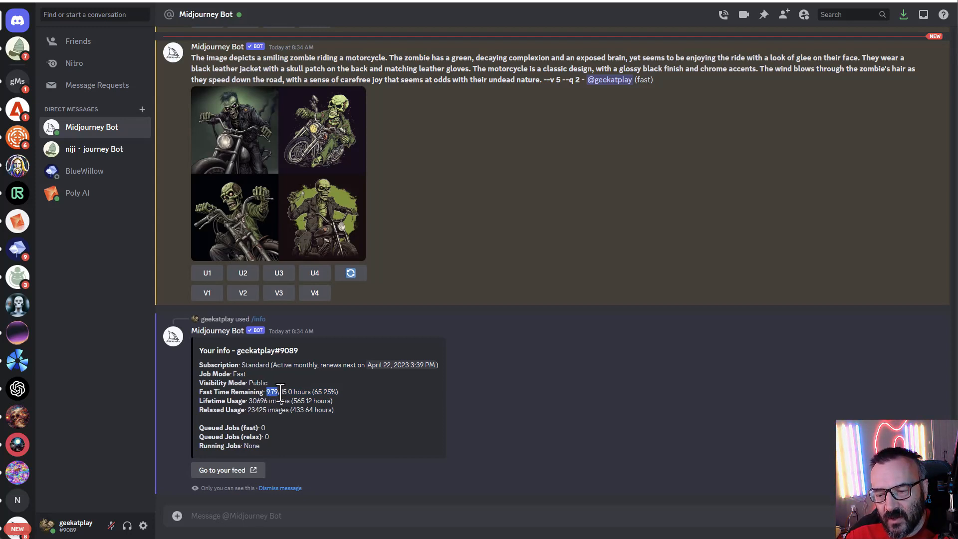
pyautogui.click(287, 393)
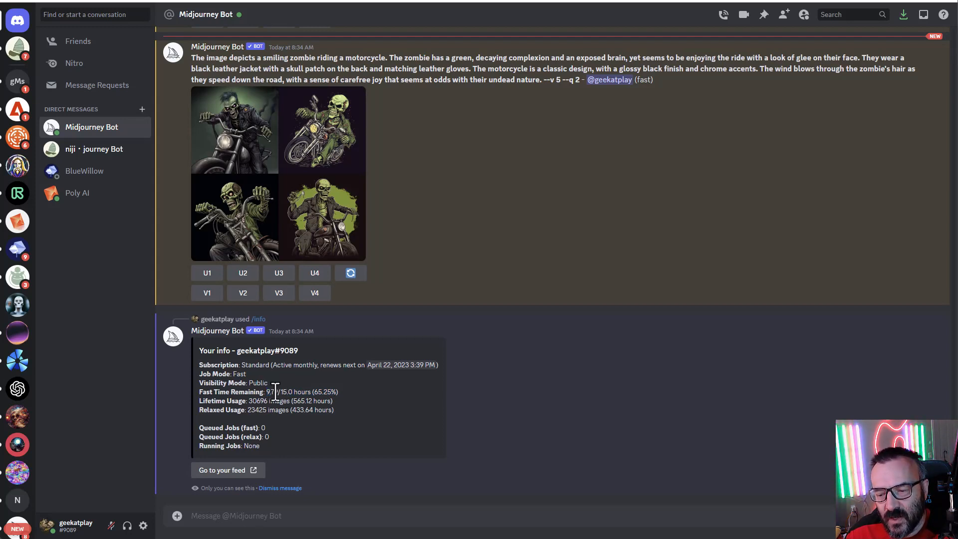
pyautogui.doubleClick(318, 392)
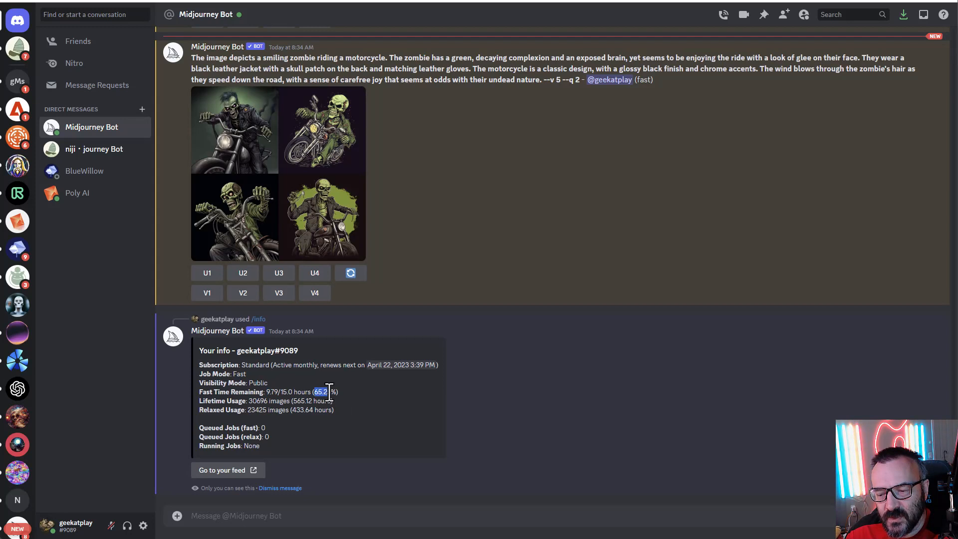
pyautogui.click(362, 406)
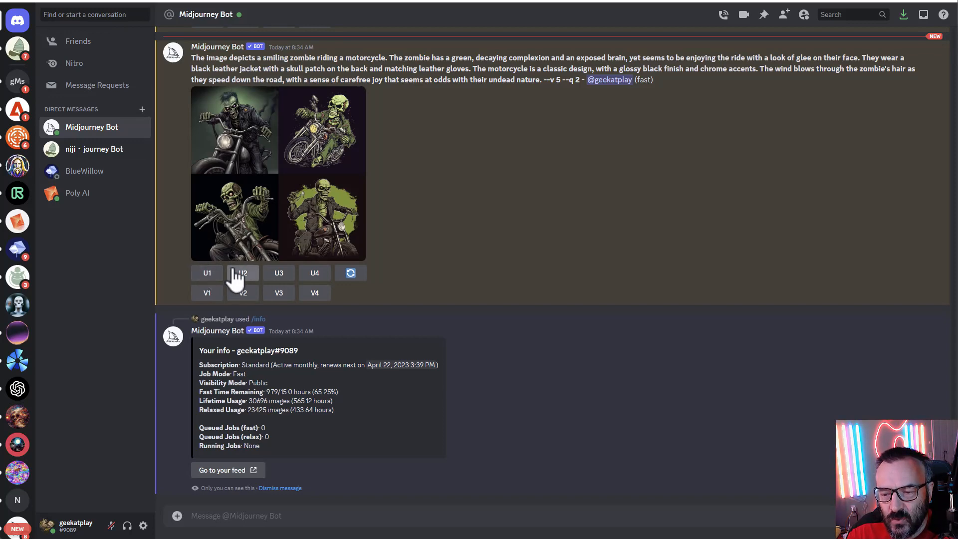
# Step: Upscale the first smiling zombie motorcycle image from the newest grid, view it full size in the browser, and return to the Midjourney Bot chat
pyautogui.click(208, 276)
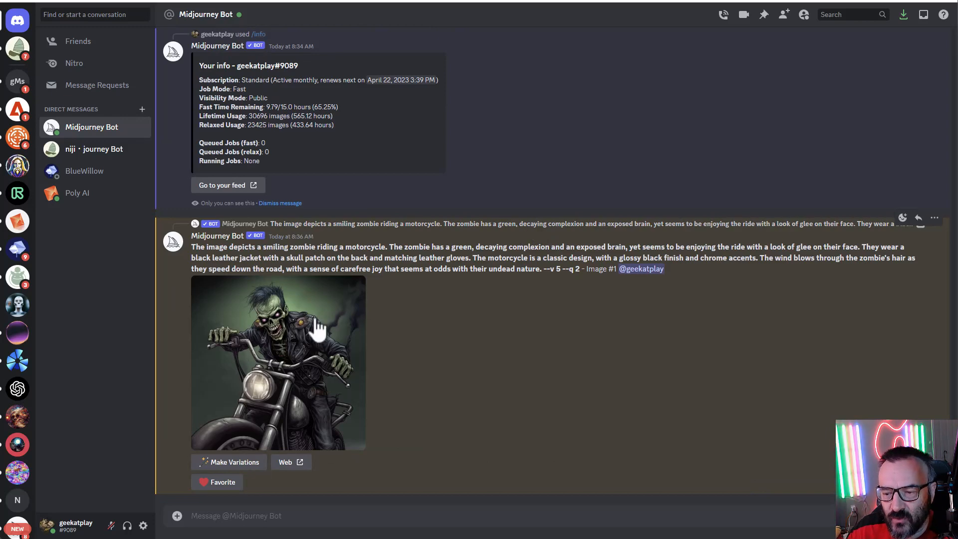
pyautogui.click(272, 352)
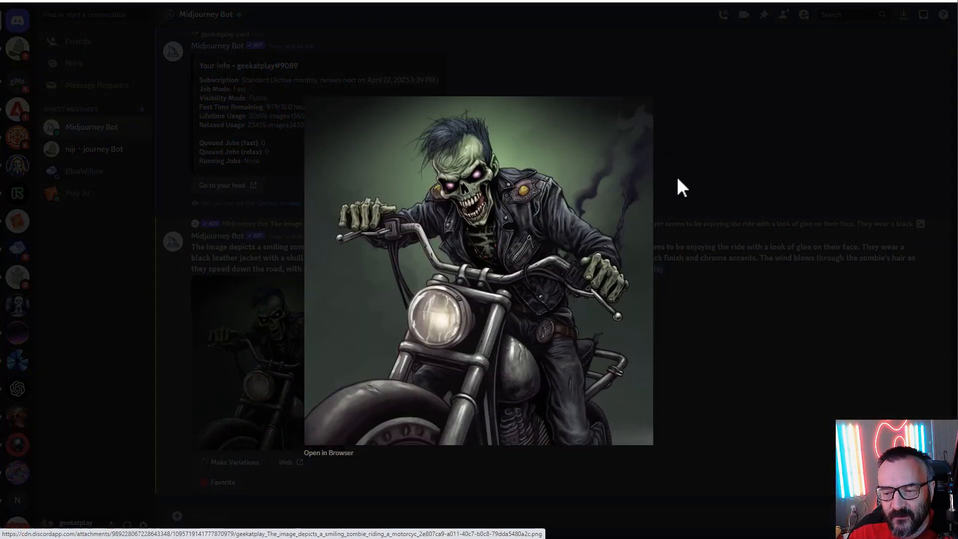
pyautogui.click(329, 453)
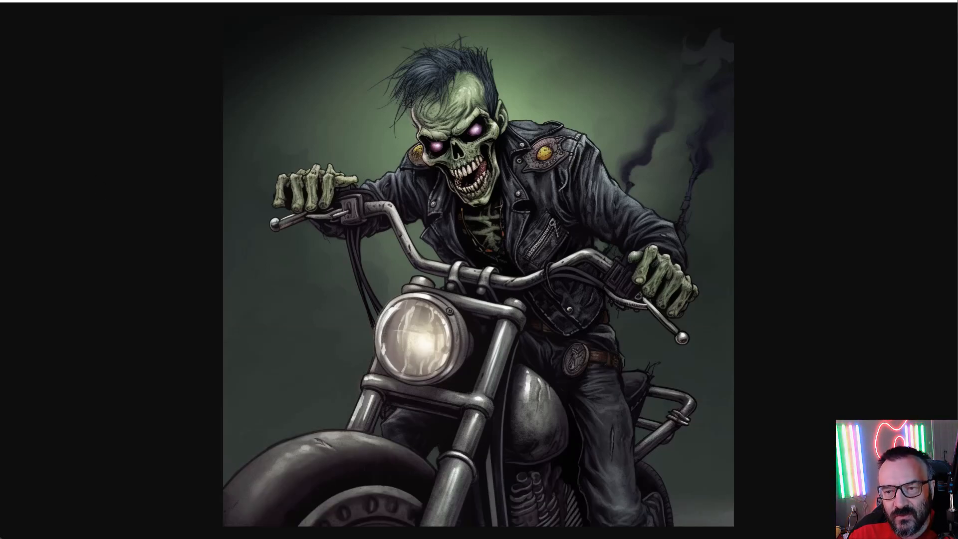
pyautogui.hotkey('alt', 'Tab')
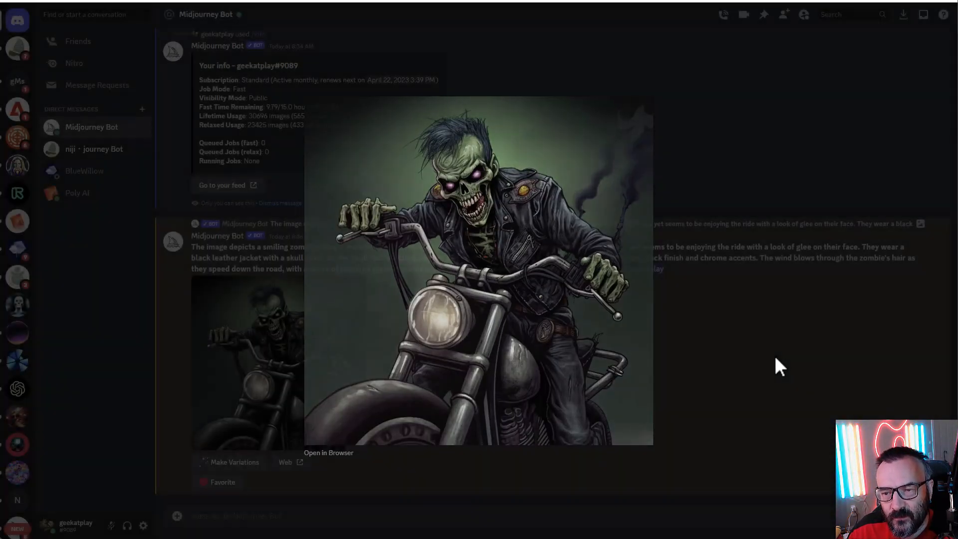
pyautogui.click(774, 355)
# Step: Examine the lifetime usage and fast time remaining in the Midjourney profile information
pyautogui.scroll(-3, 345, 330)
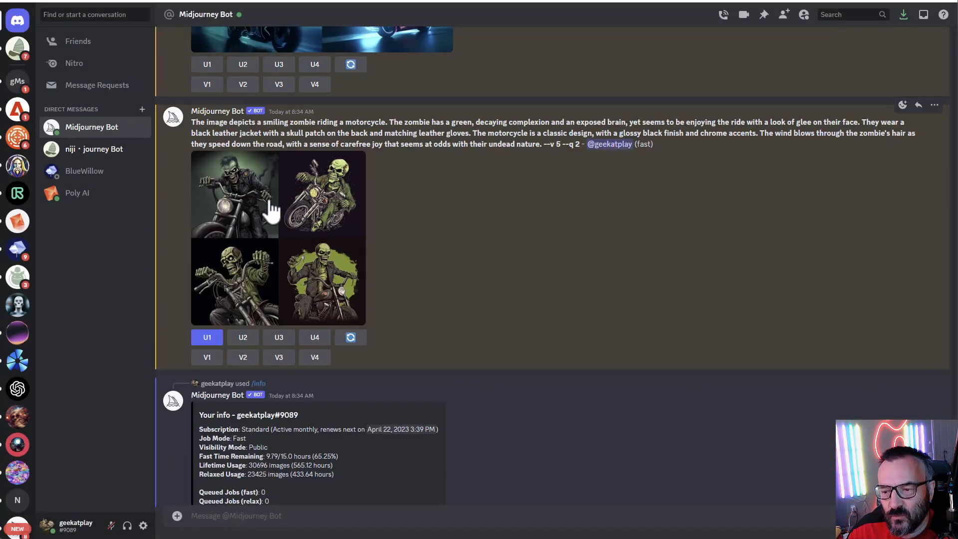
pyautogui.scroll(-2, 420, 237)
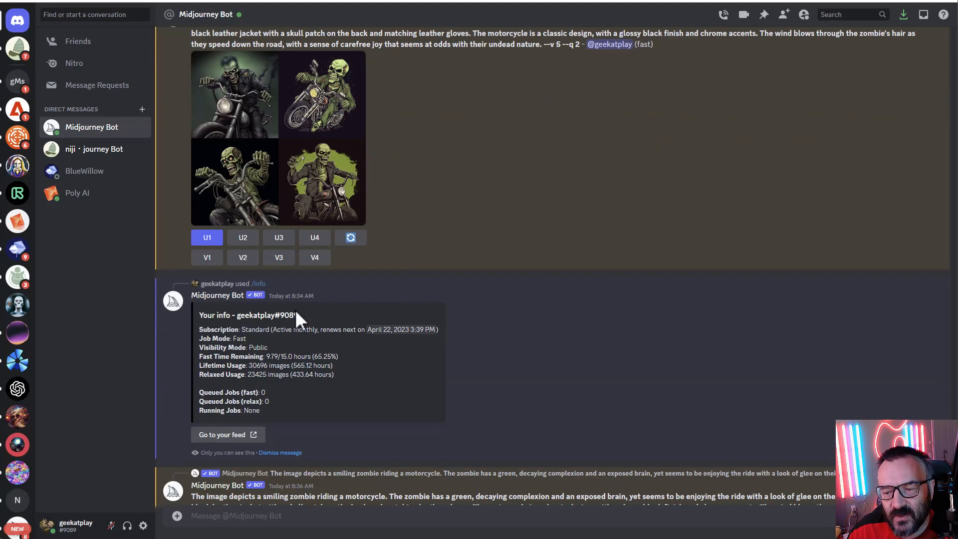
pyautogui.moveTo(247, 369); pyautogui.dragTo(263, 368)
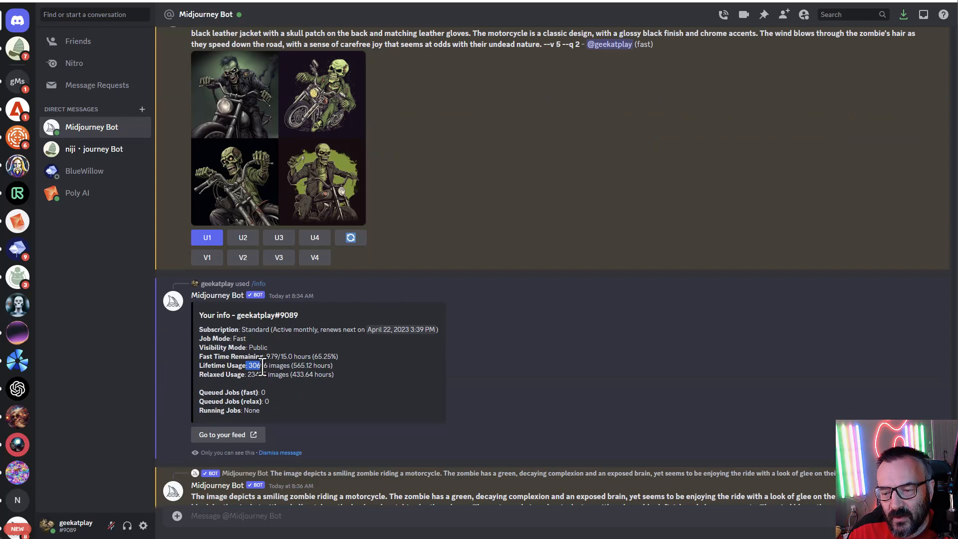
pyautogui.click(262, 368)
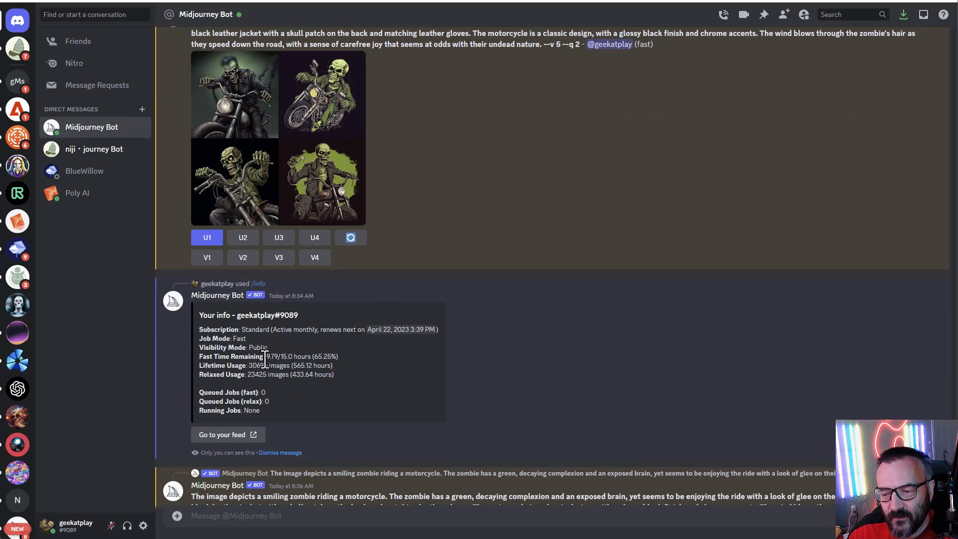
pyautogui.moveTo(271, 357); pyautogui.dragTo(328, 358)
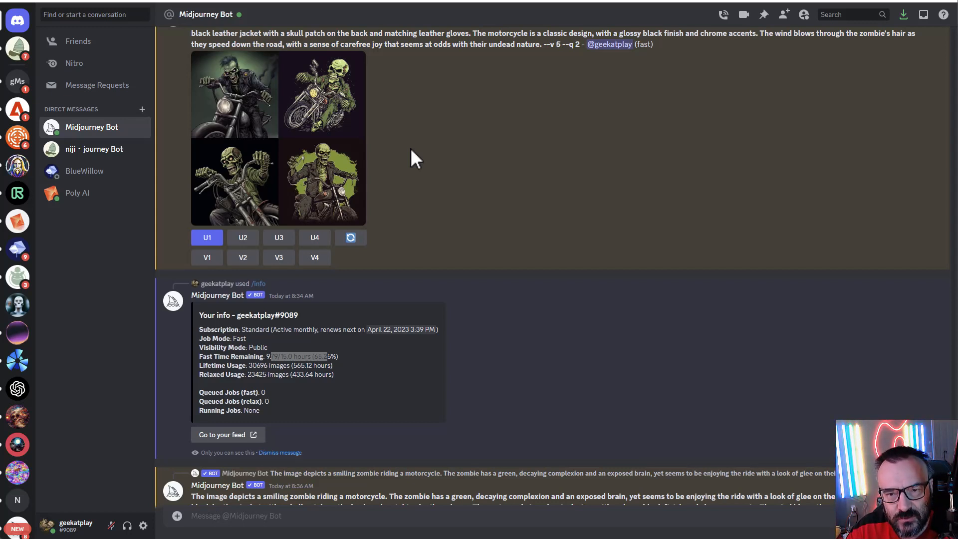
pyautogui.click(323, 358)
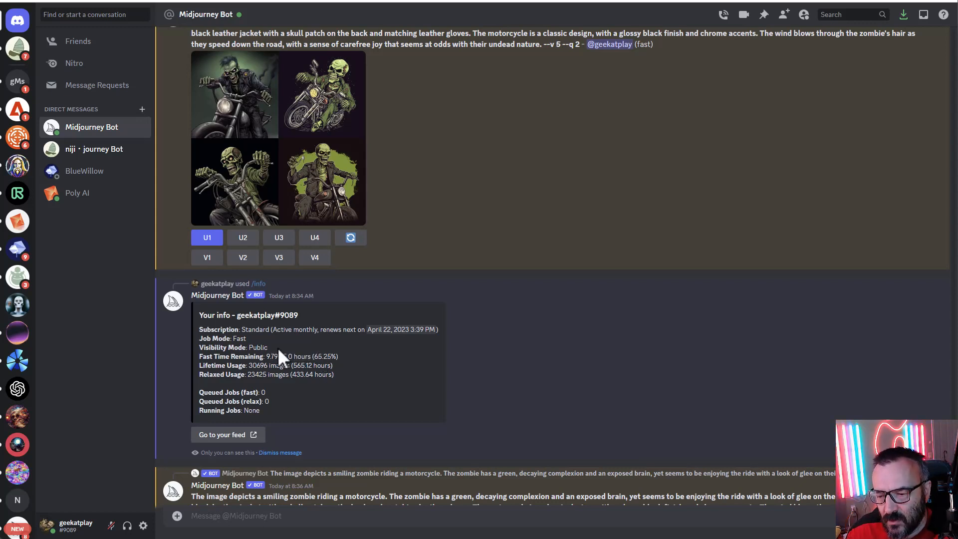
pyautogui.moveTo(267, 355); pyautogui.dragTo(280, 356)
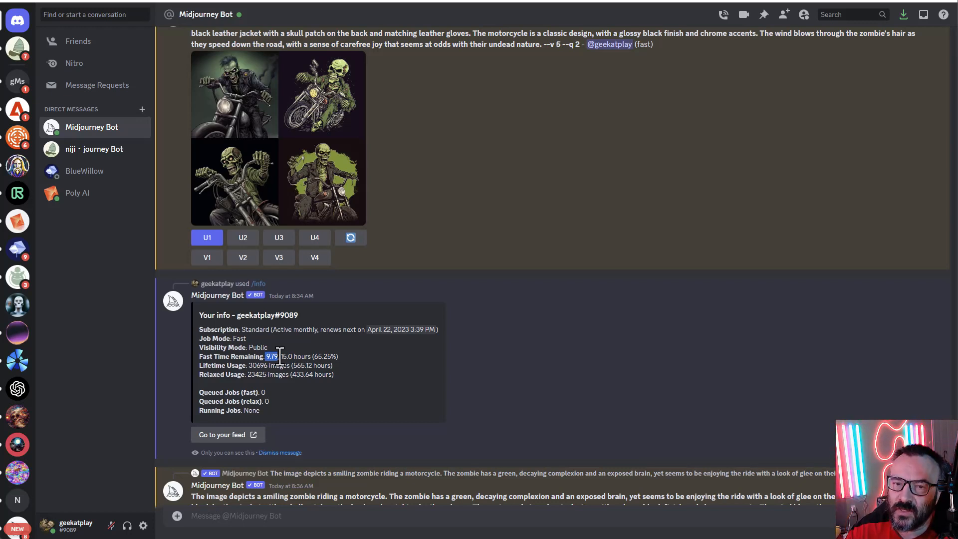
pyautogui.click(364, 363)
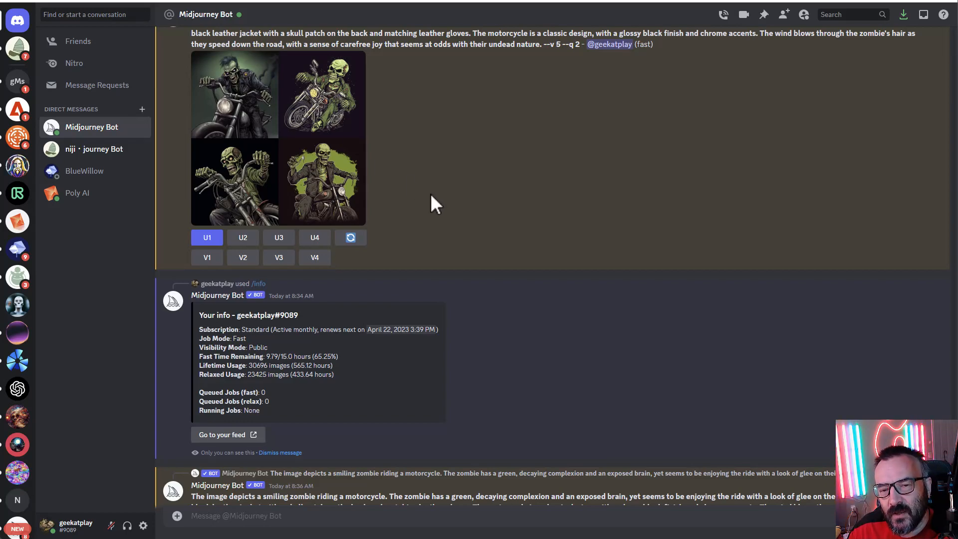
# Step: Find the earlier smiling zombie prompt without a style prefix in the chat history and view its image grid enlarged
pyautogui.scroll(20, 430, 193)
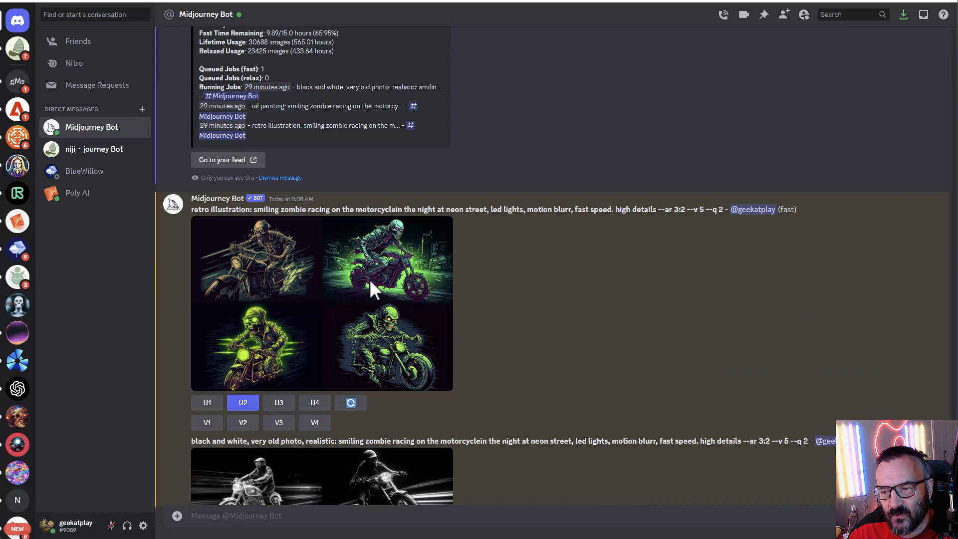
pyautogui.scroll(15, 370, 281)
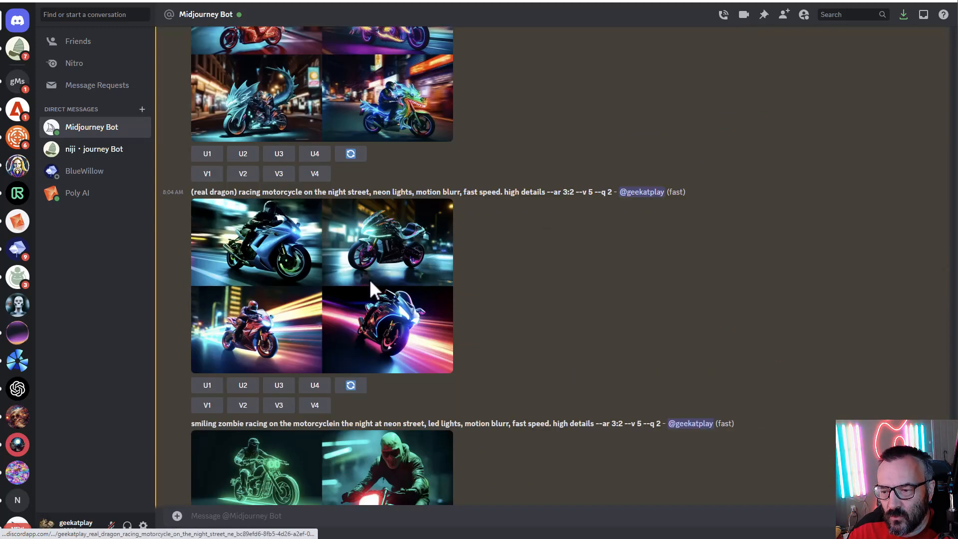
pyautogui.scroll(-12, 370, 280)
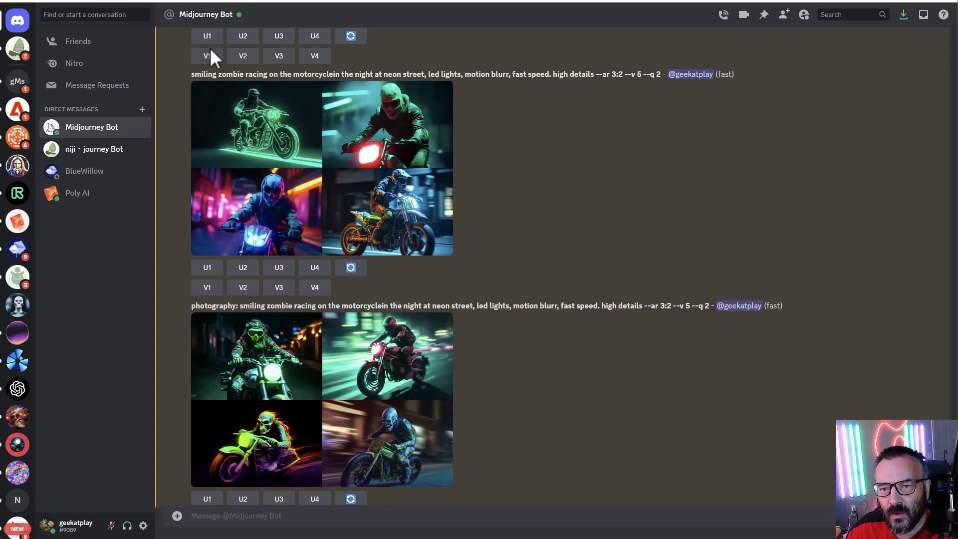
pyautogui.click(289, 201)
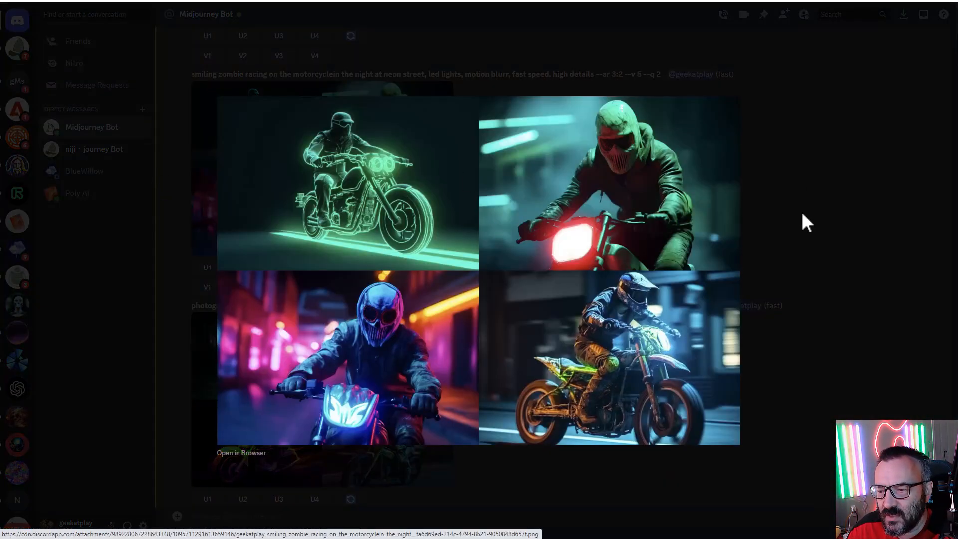
pyautogui.click(802, 212)
pyautogui.scroll(-2, 349, 249)
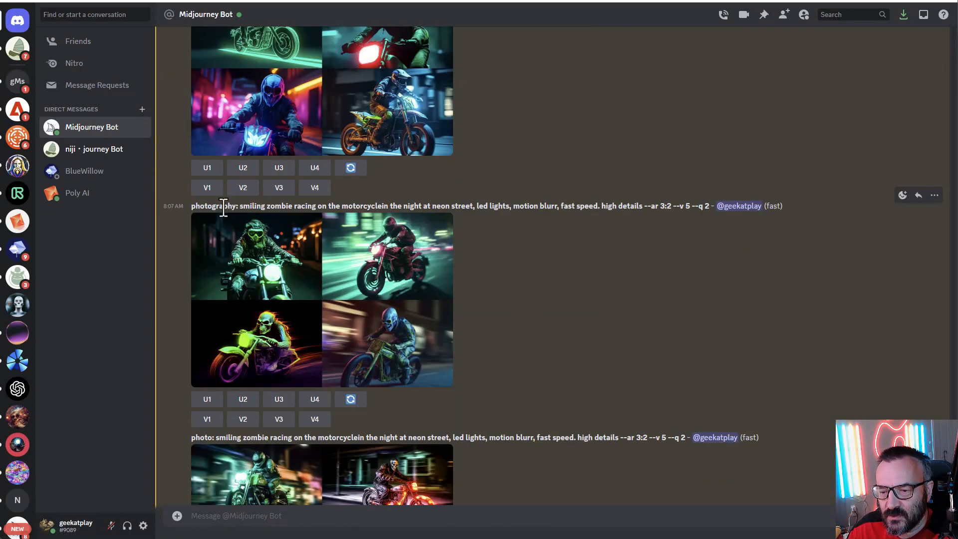
# Step: Compare the "photography:" and "photo:" versions of the smiling zombie prompt, viewing the photo grid enlarged and highlighting its prefix
pyautogui.scroll(-2, 500, 287)
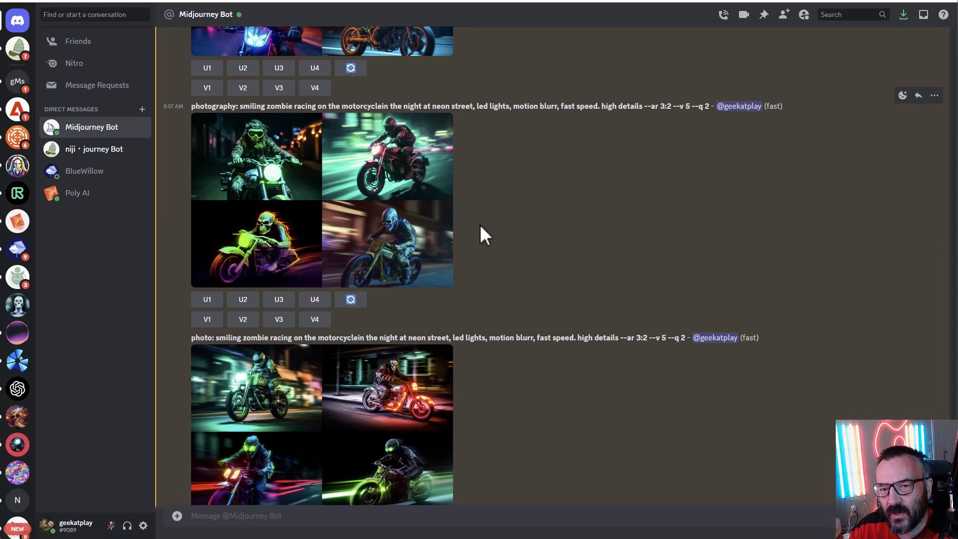
pyautogui.click(362, 362)
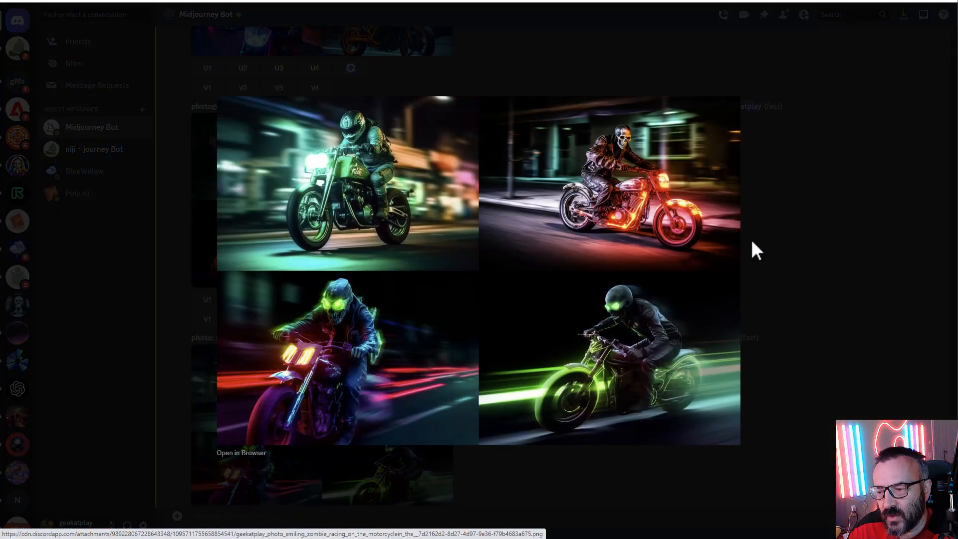
pyautogui.click(808, 224)
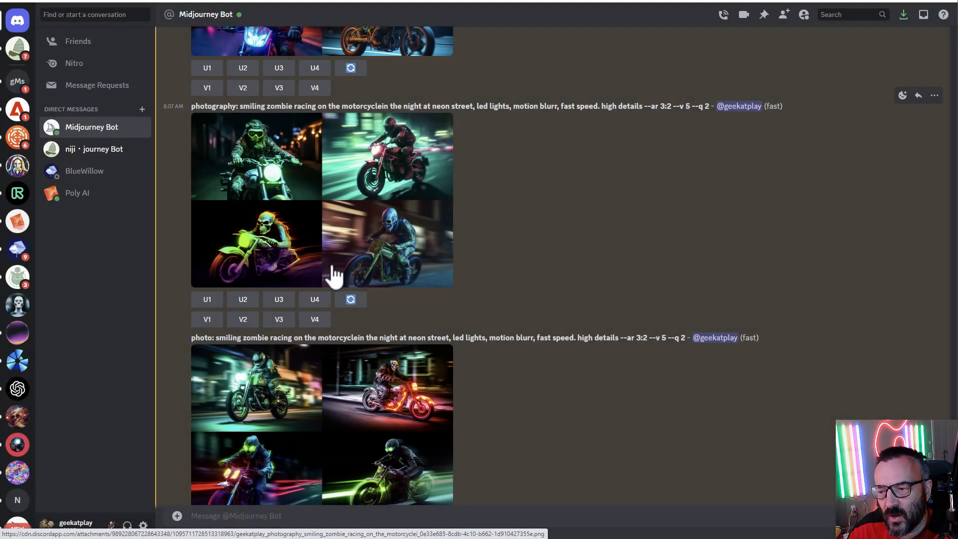
pyautogui.scroll(-1, 331, 274)
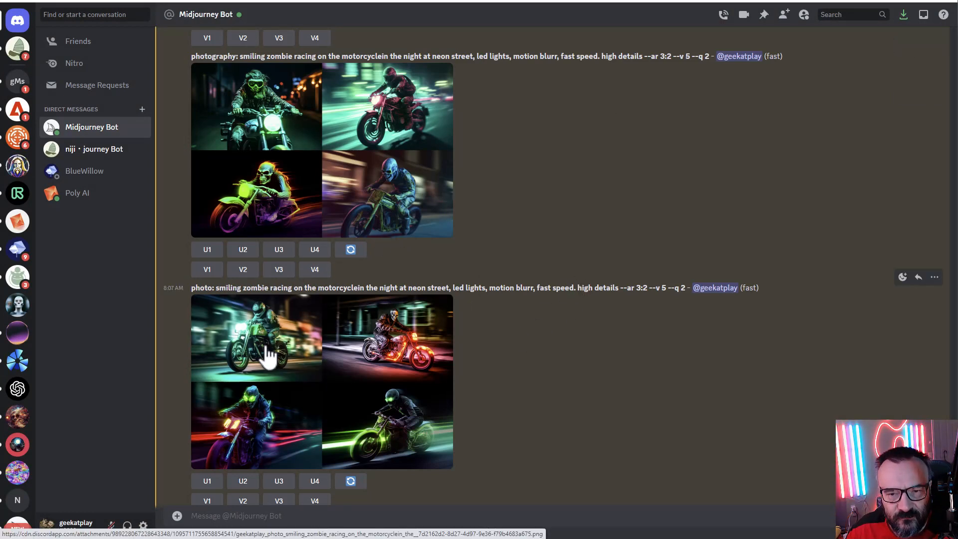
pyautogui.click(328, 372)
pyautogui.click(766, 271)
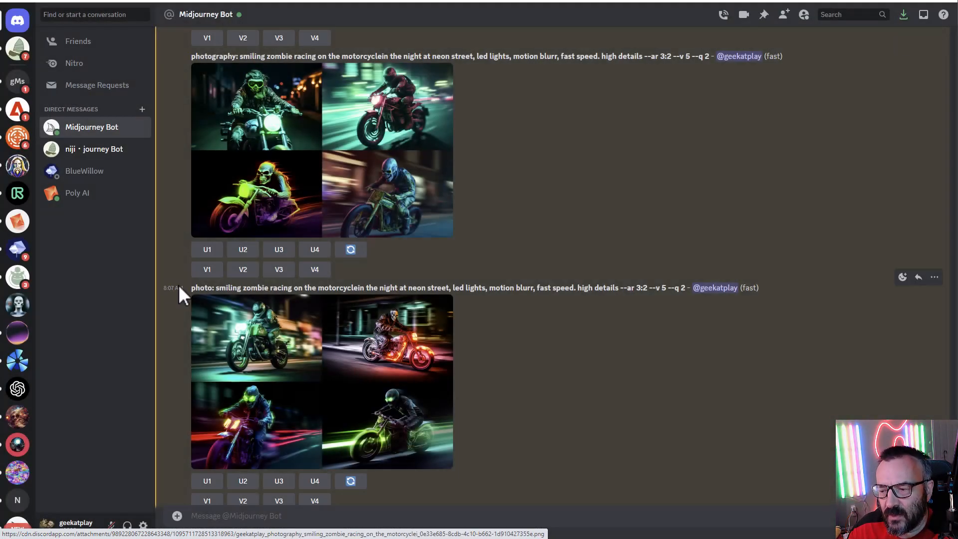
pyautogui.doubleClick(202, 288)
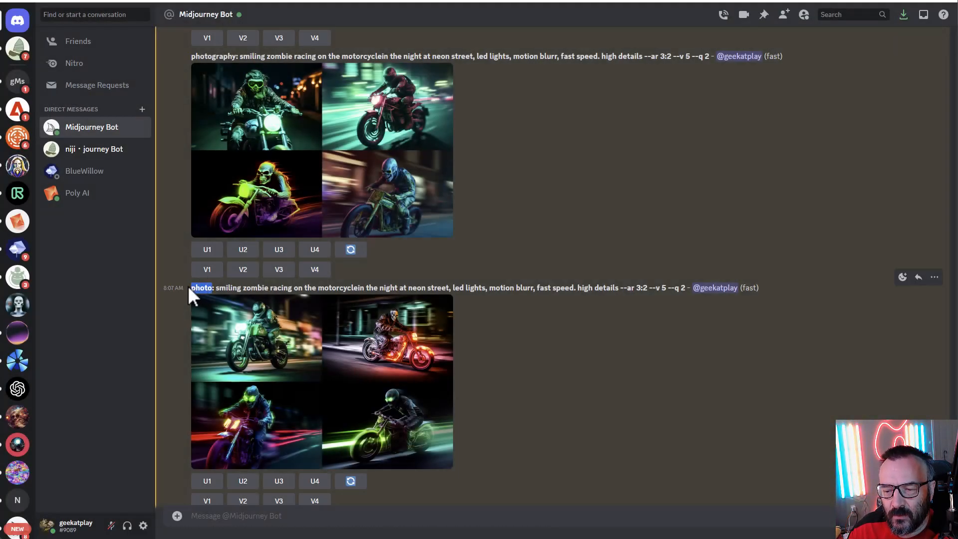
pyautogui.moveTo(191, 288); pyautogui.dragTo(217, 287)
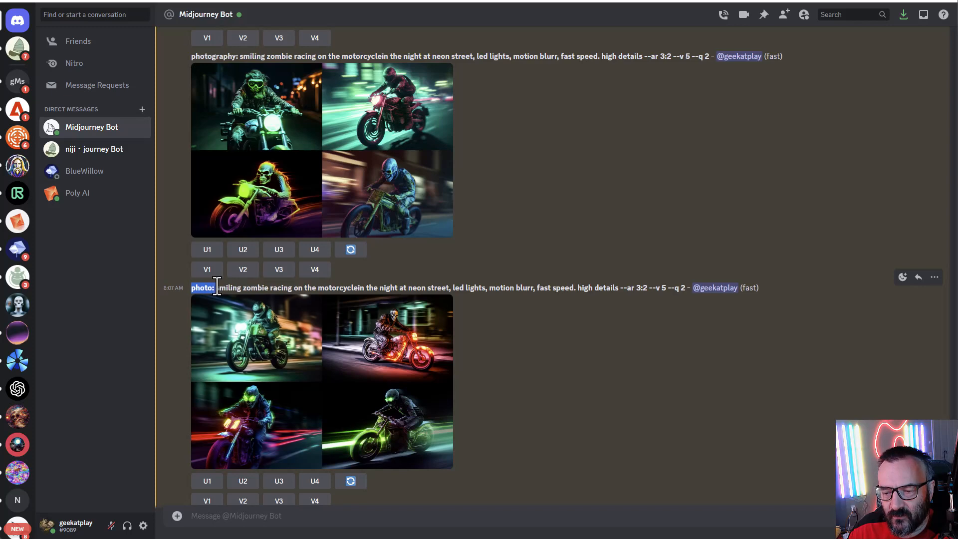
pyautogui.click(232, 288)
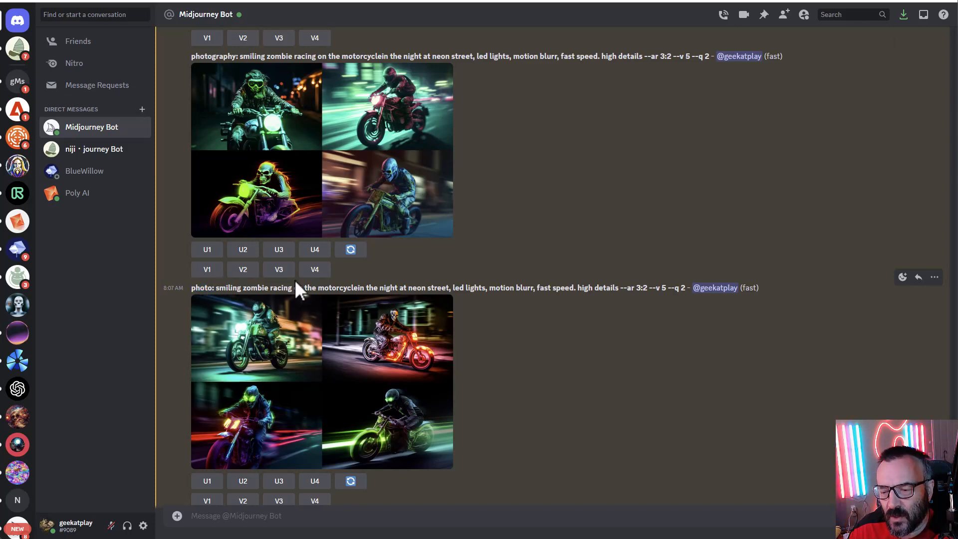
# Step: View the "pixelart:" zombie grid enlarged, highlight its style prefix, and move on to the "retro illustration:" results
pyautogui.scroll(-4, 324, 300)
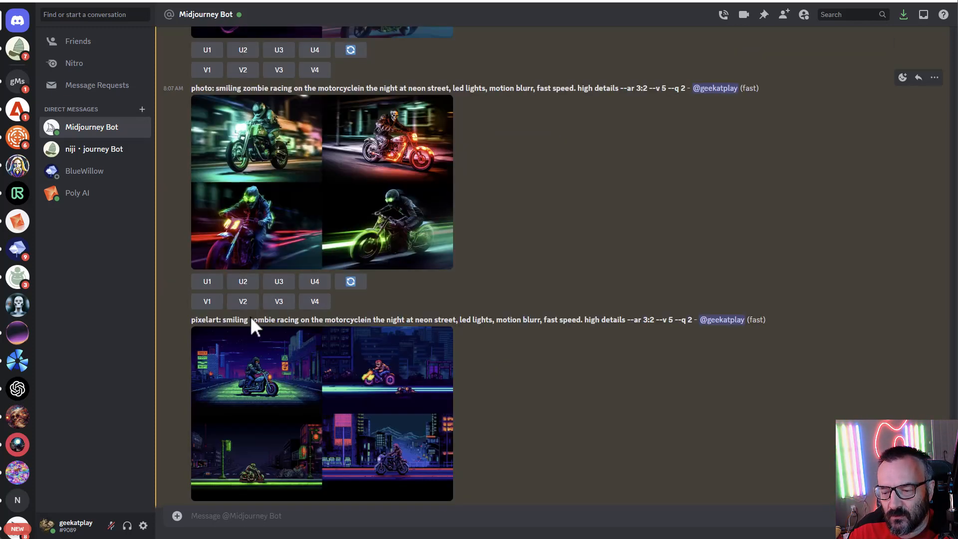
pyautogui.click(243, 368)
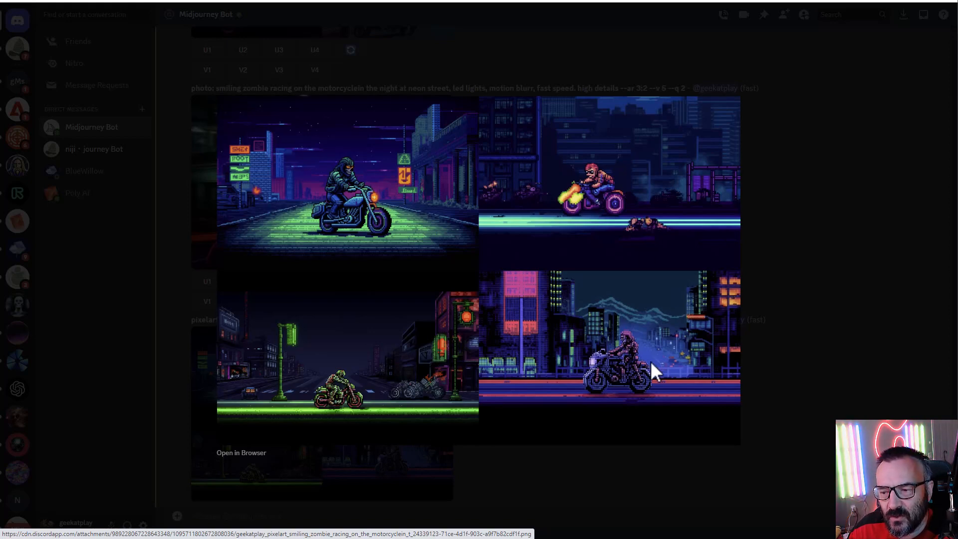
pyautogui.click(826, 306)
pyautogui.doubleClick(205, 320)
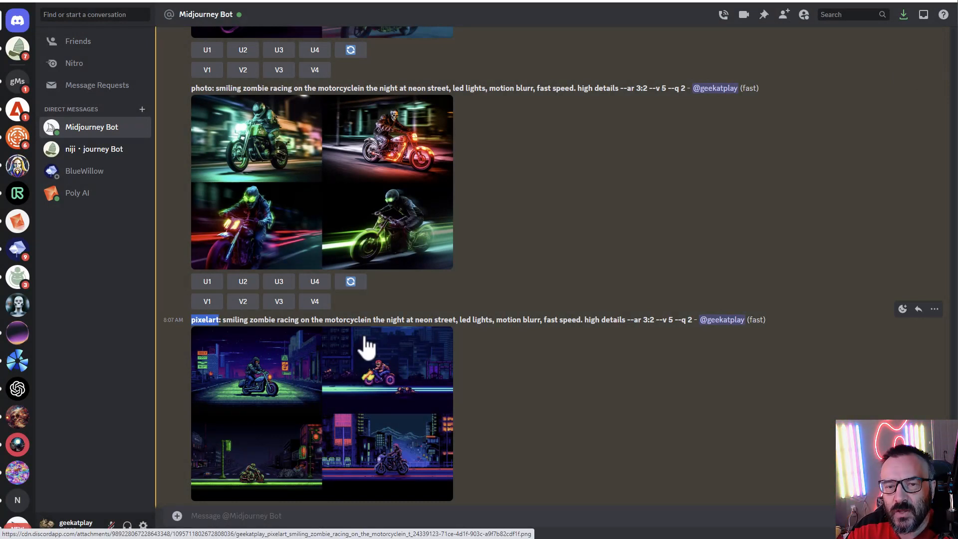
pyautogui.scroll(-5, 257, 256)
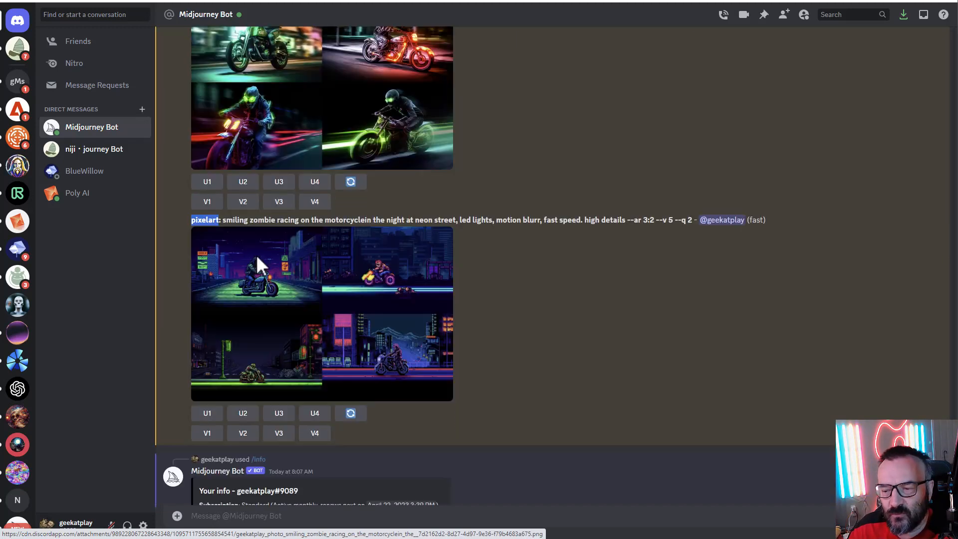
pyautogui.scroll(-10, 261, 255)
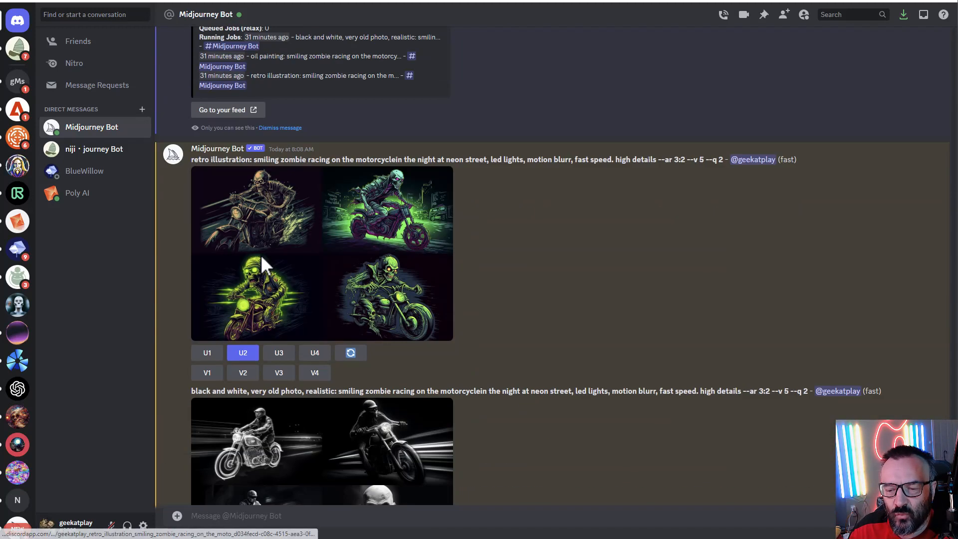
pyautogui.click(272, 141)
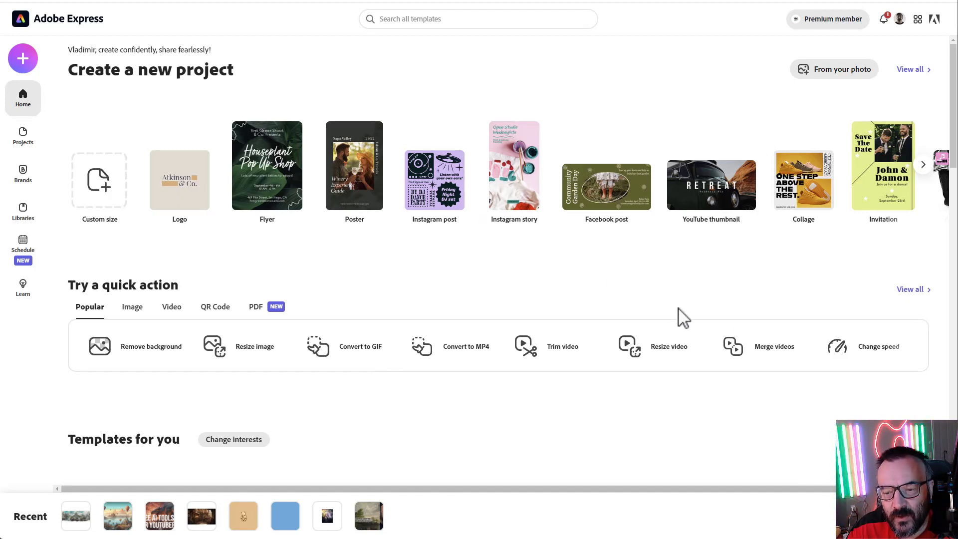
# Step: Review the full list of quick actions in Adobe Express, minimizing the Illustrator window with the vector zombie artwork, and close the list
pyautogui.click(918, 291)
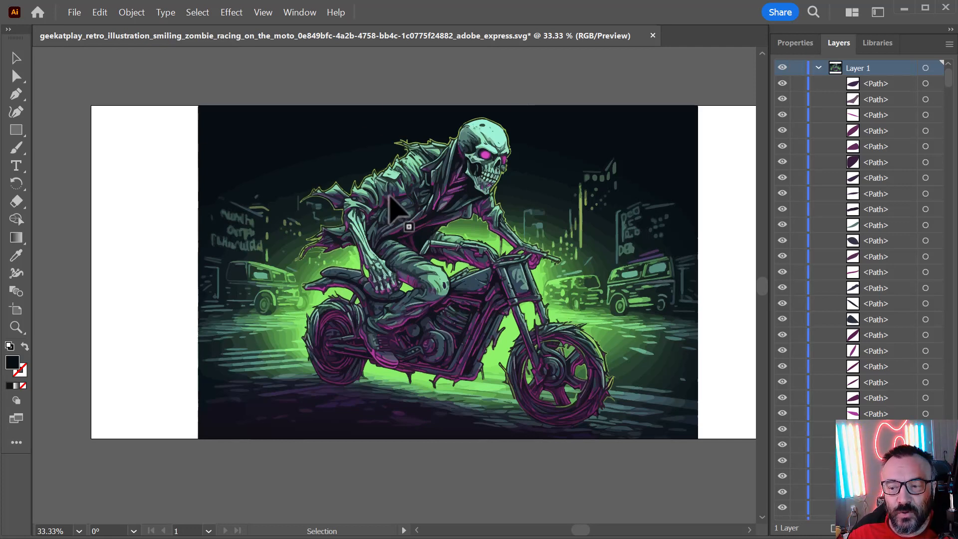
pyautogui.click(905, 11)
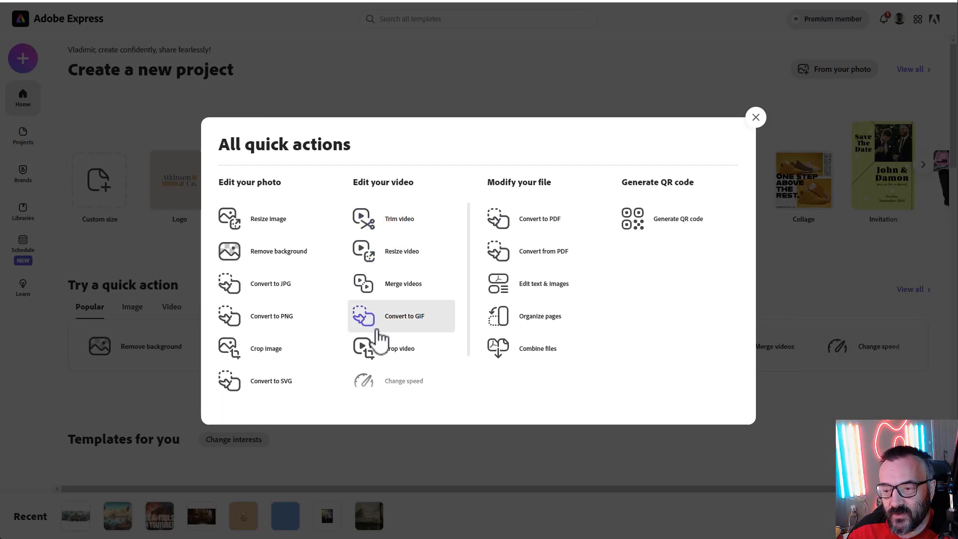
pyautogui.scroll(-2, 404, 352)
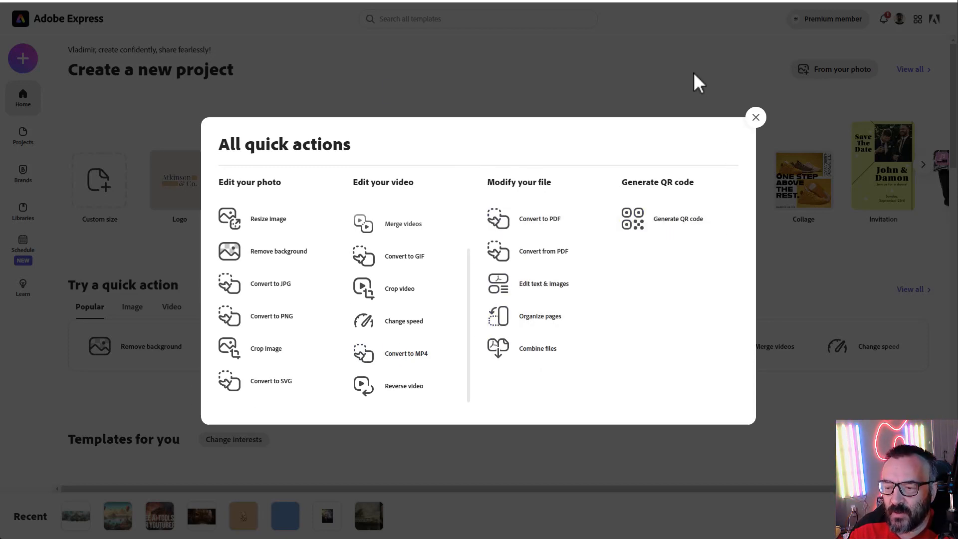
pyautogui.click(756, 118)
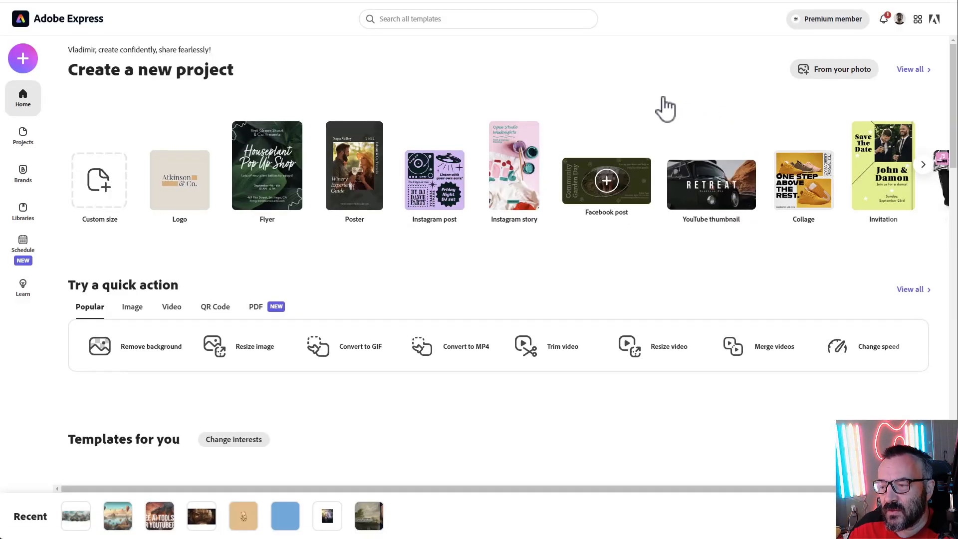
# Step: Look at the Resize image quick action and close it without uploading an image
pyautogui.click(253, 347)
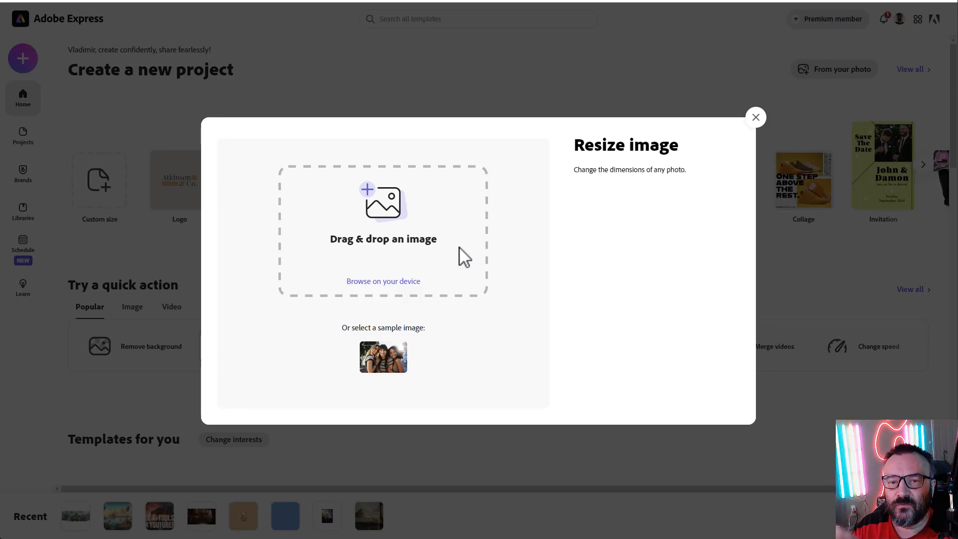
pyautogui.click(756, 117)
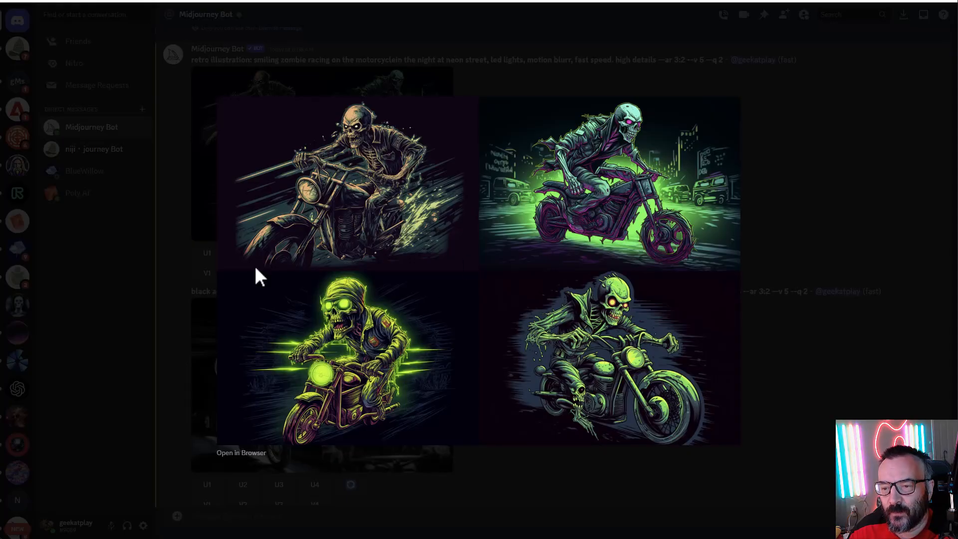
# Step: Switch back to the Discord results, highlight the "black and white, very old photo" prefix, and view that zombie grid enlarged
pyautogui.click(695, 225)
pyautogui.scroll(-3, 314, 214)
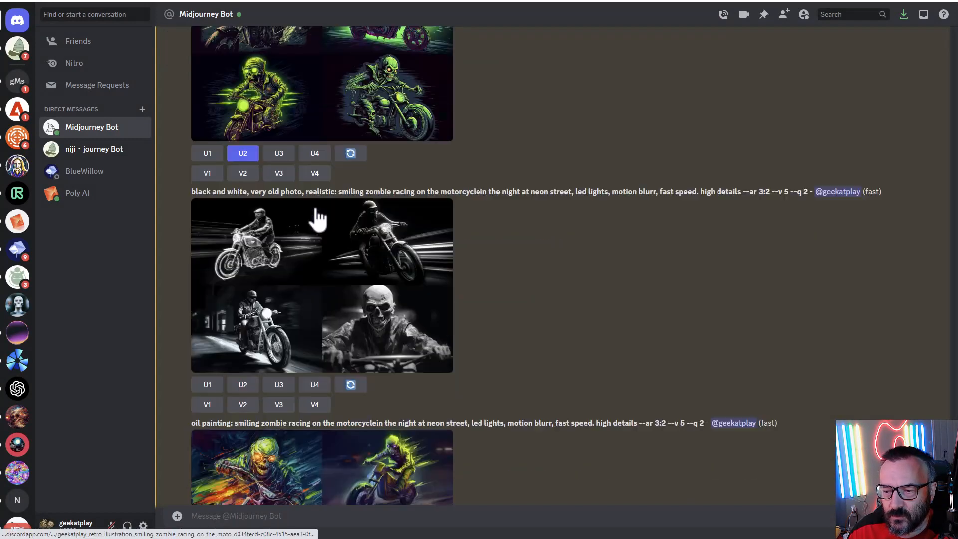
pyautogui.moveTo(191, 142); pyautogui.dragTo(302, 141)
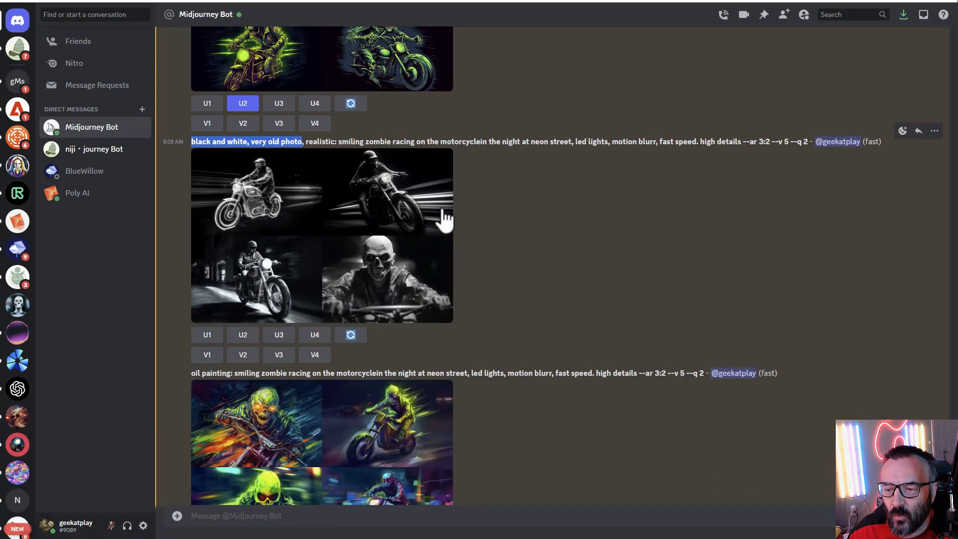
pyautogui.click(424, 218)
pyautogui.click(785, 274)
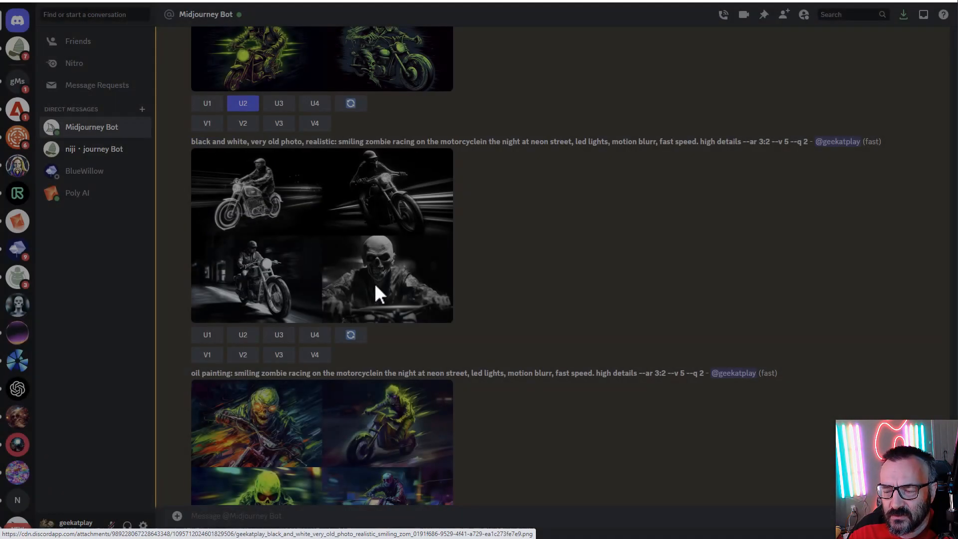
# Step: View the "oil painting:" zombie grid enlarged and highlight its style prefix
pyautogui.scroll(-3, 350, 274)
pyautogui.click(238, 274)
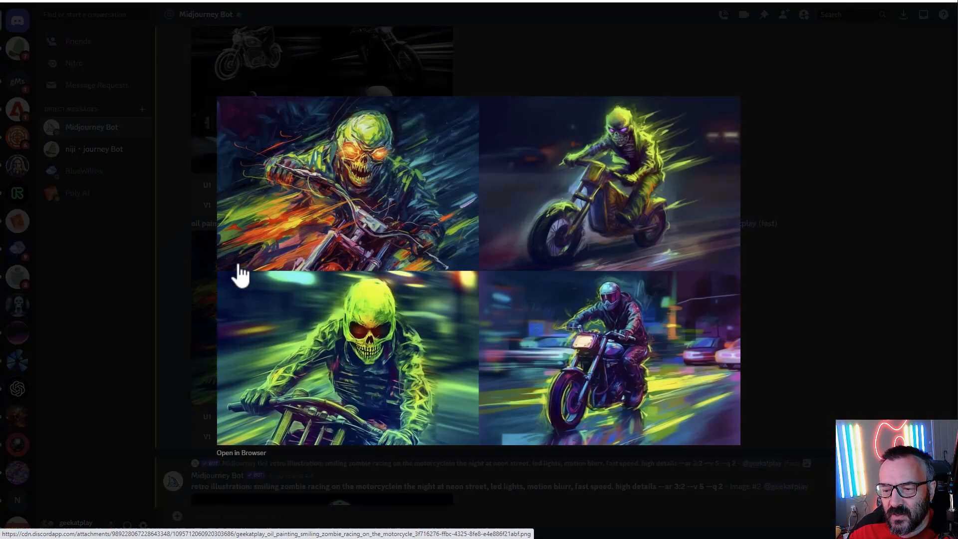
pyautogui.click(788, 297)
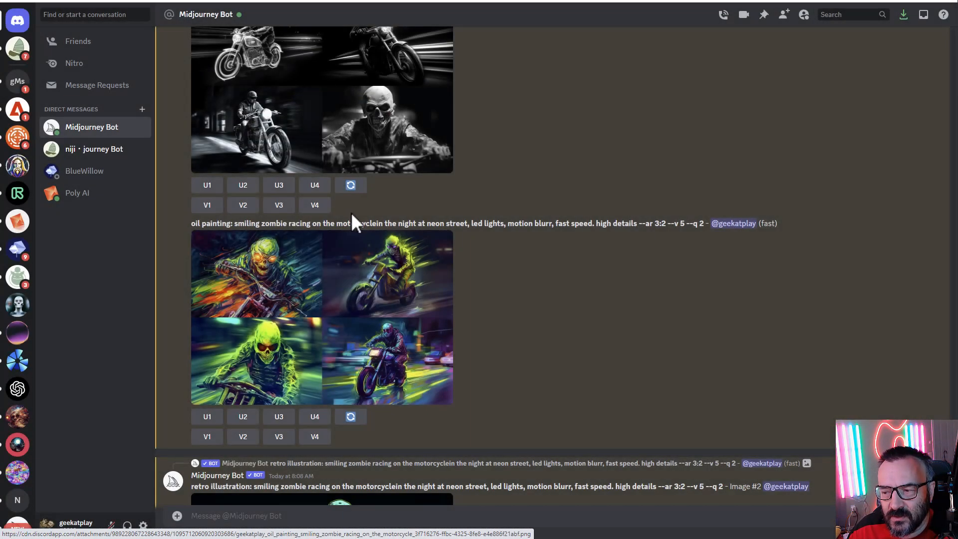
pyautogui.moveTo(622, 223)
pyautogui.mouseDown()
pyautogui.moveTo(192, 226)
pyautogui.moveTo(234, 223)
pyautogui.mouseUp()
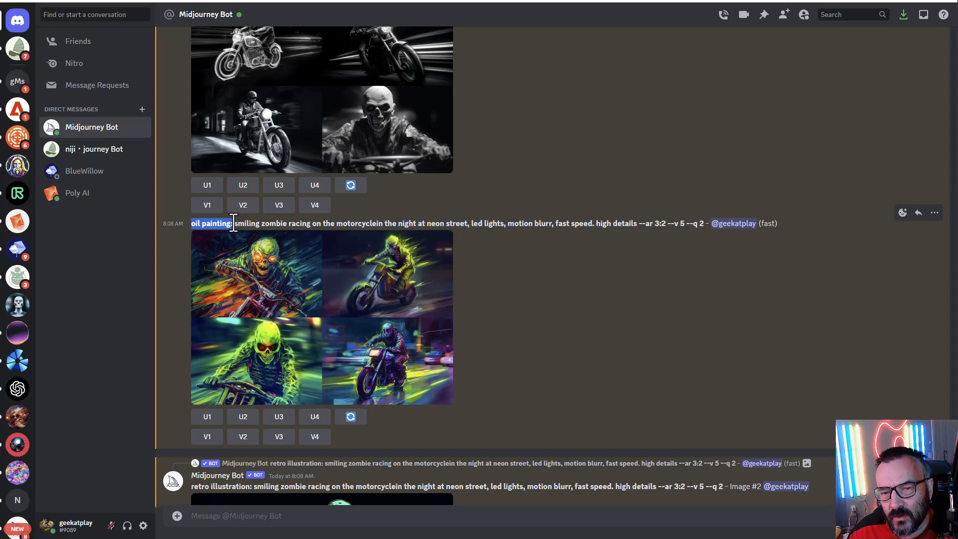
pyautogui.click(520, 319)
# Step: Find the "movie tron style:" version of the smiling zombie prompt and view its image grid enlarged
pyautogui.scroll(-6, 520, 319)
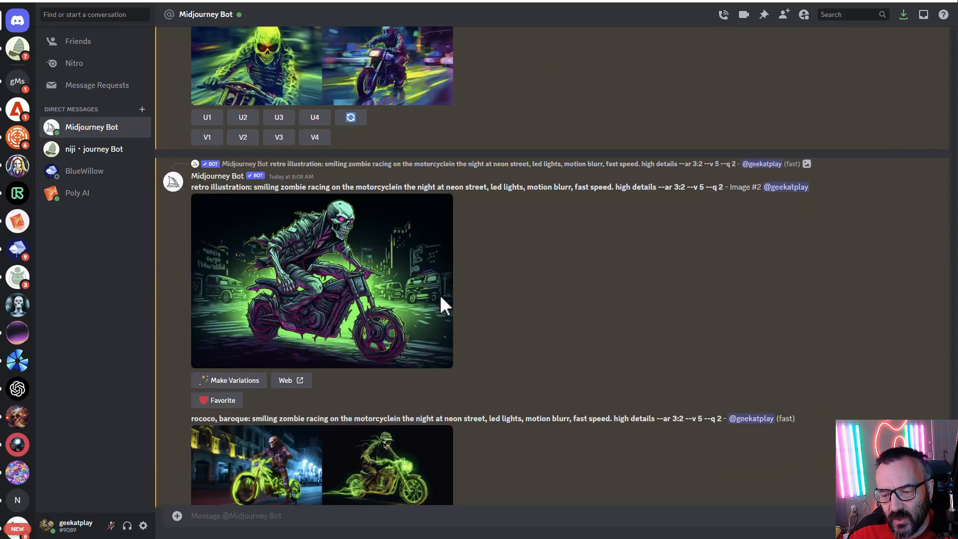
pyautogui.scroll(-10, 441, 299)
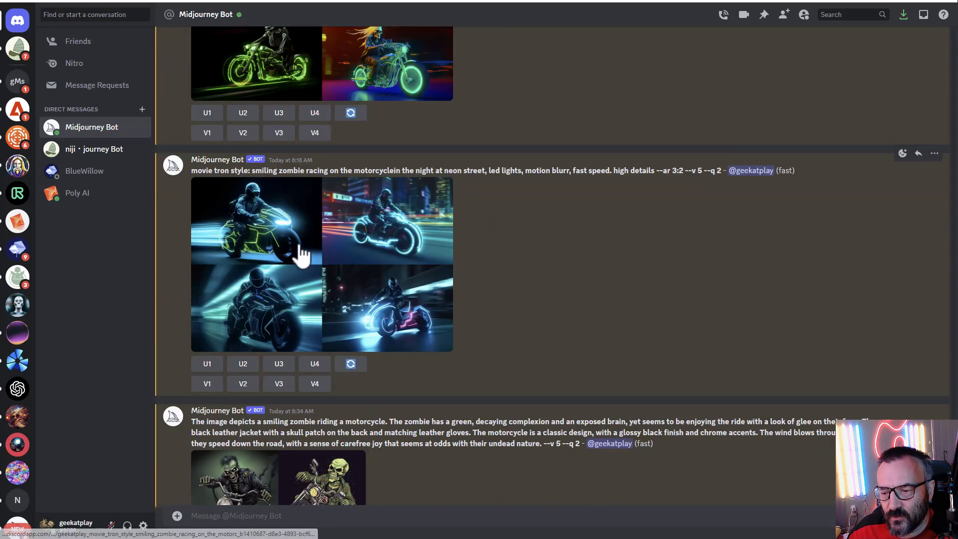
pyautogui.click(280, 247)
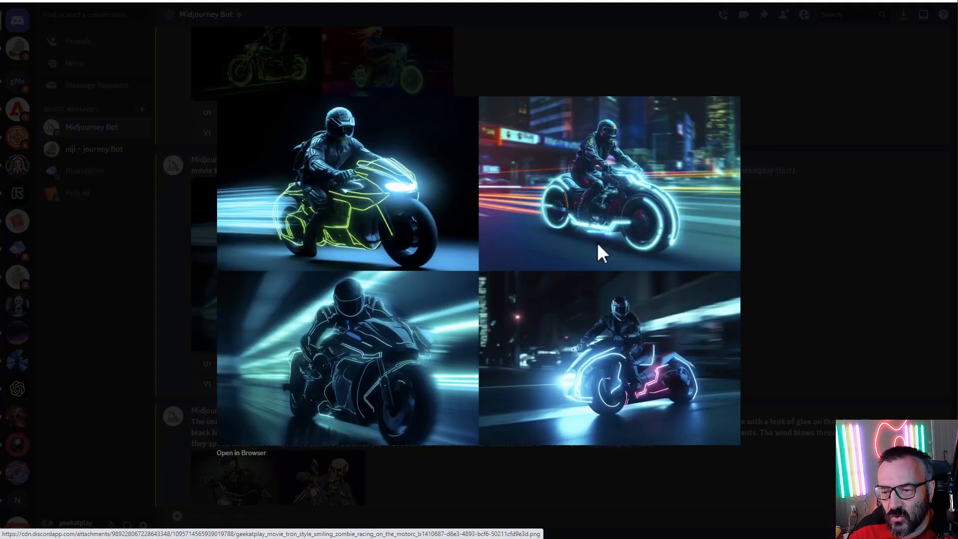
pyautogui.press('Escape')
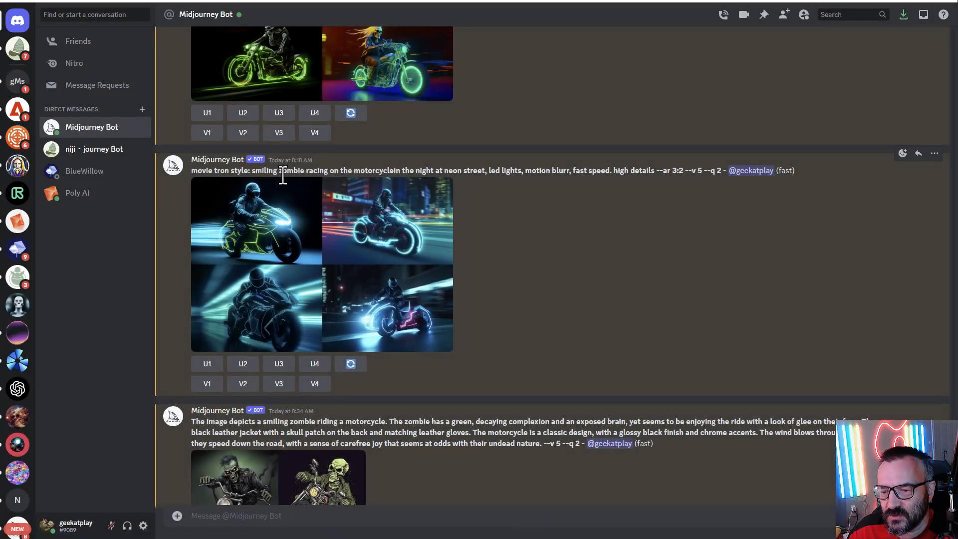
pyautogui.click(283, 236)
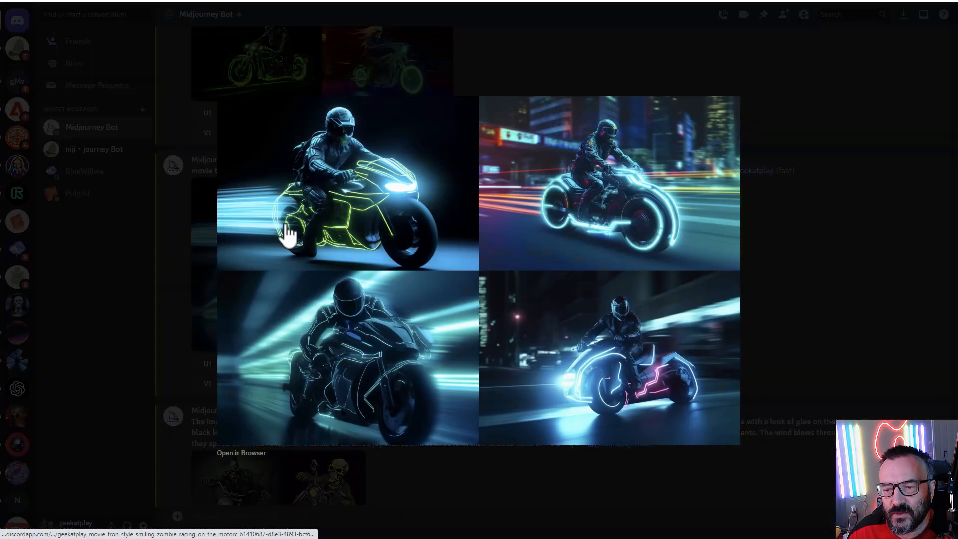
pyautogui.click(823, 291)
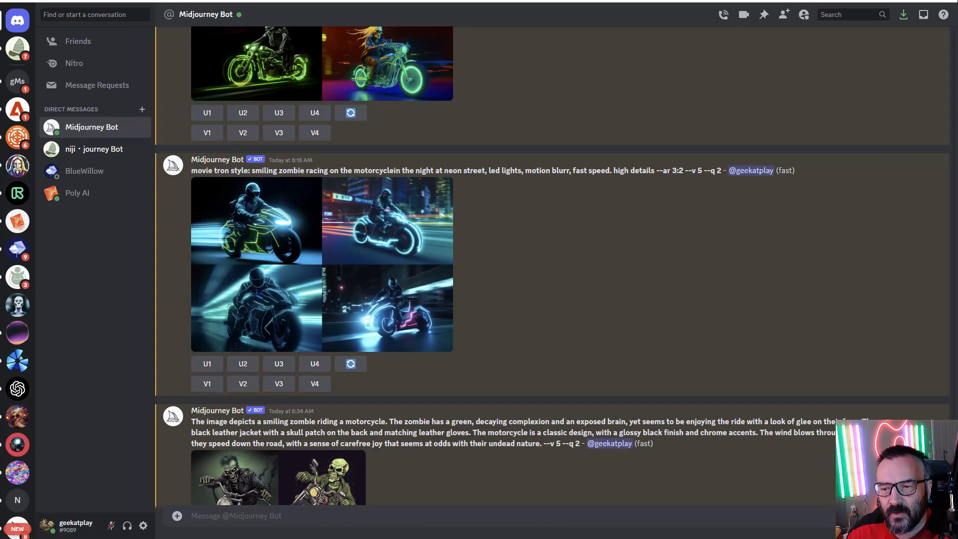
# Step: Switch to the Midjourney website and browse the newest upscaled images on the profile home page
pyautogui.click(249, 1)
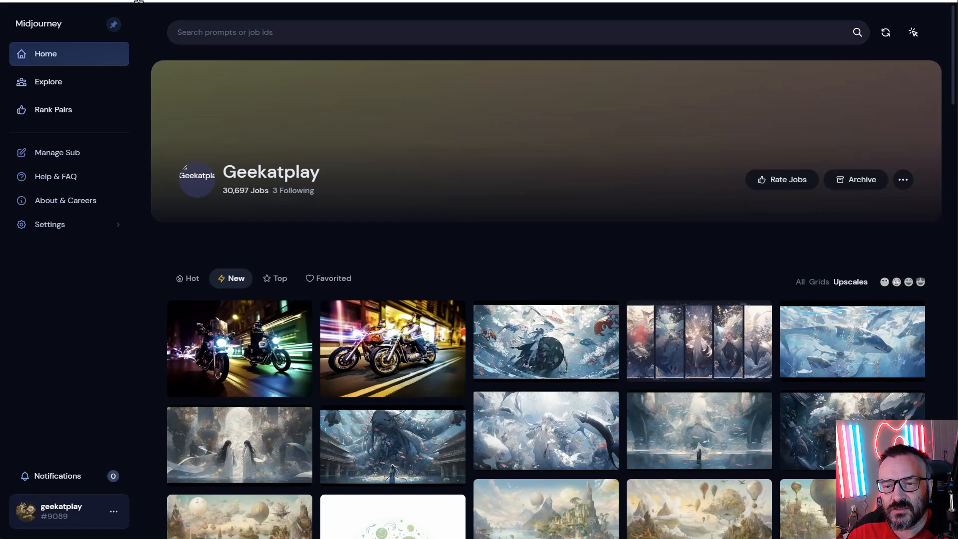
pyautogui.scroll(-9, 383, 223)
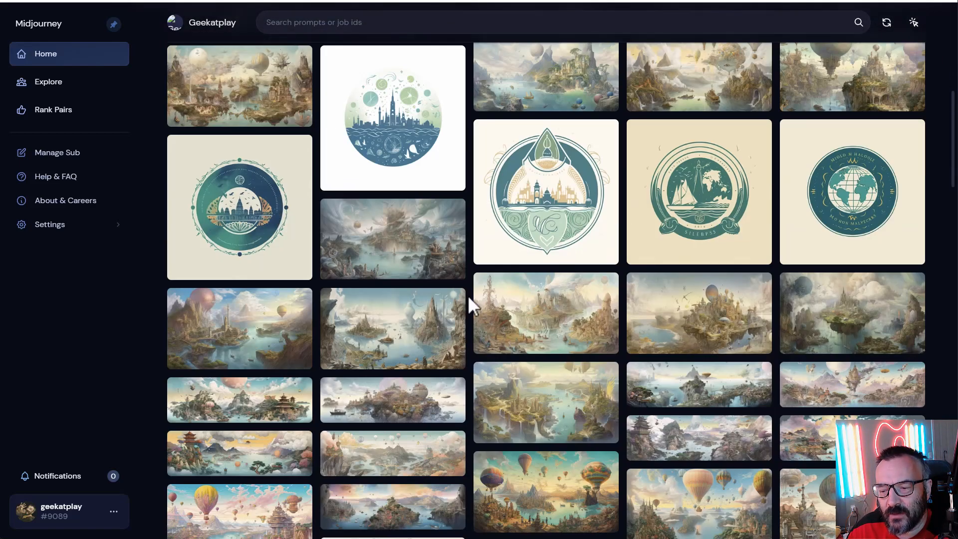
pyautogui.scroll(6, 469, 295)
pyautogui.scroll(2, 359, 260)
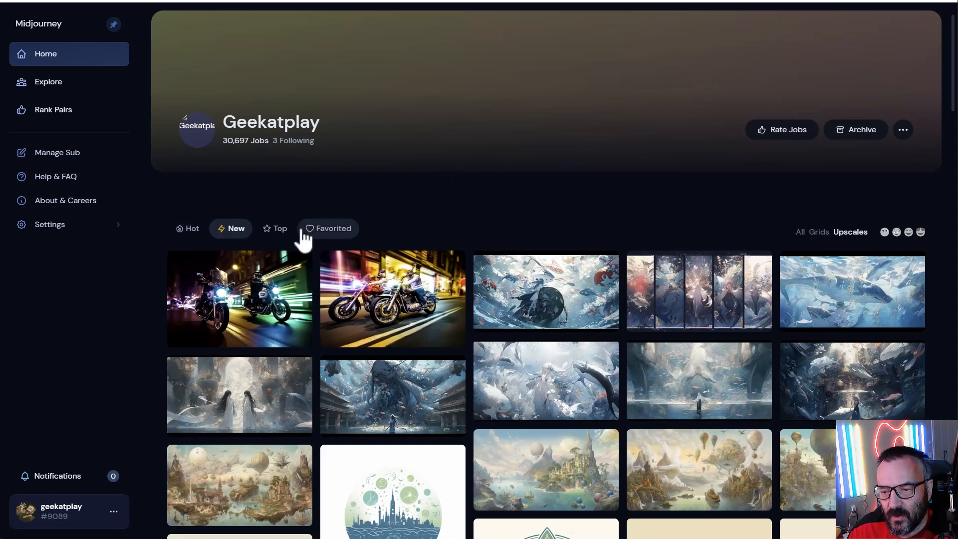
# Step: Filter the gallery to Grids and return it to Upscales
pyautogui.click(816, 232)
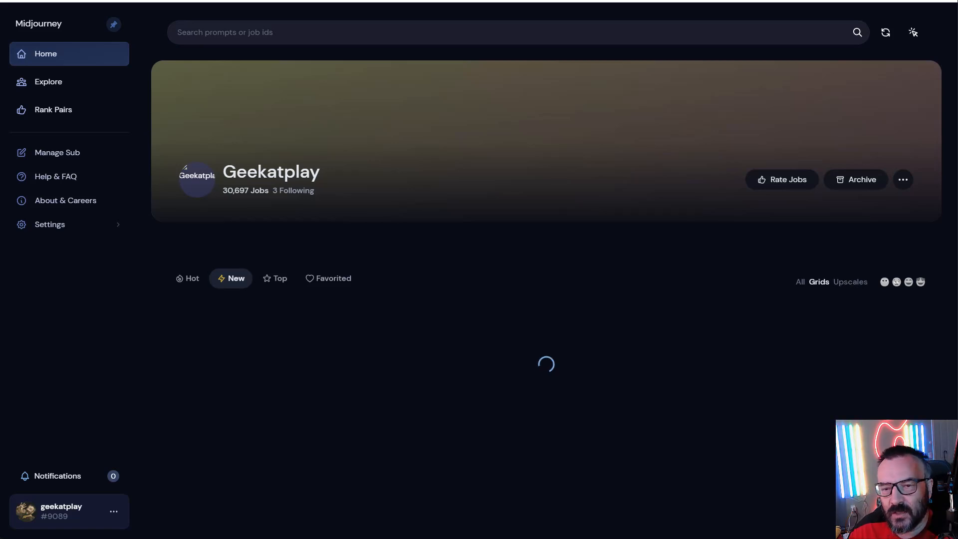
pyautogui.click(856, 283)
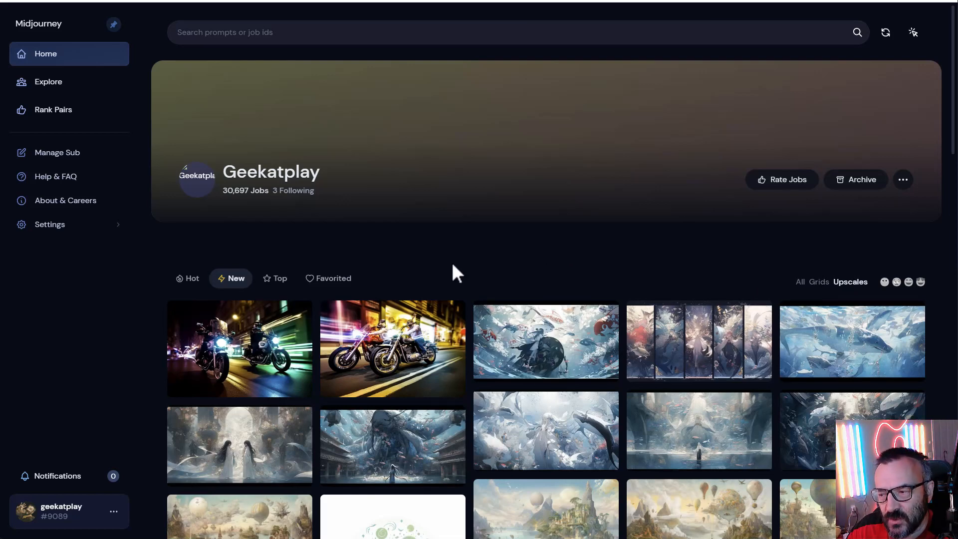
pyautogui.scroll(-1, 481, 255)
pyautogui.scroll(1, 799, 185)
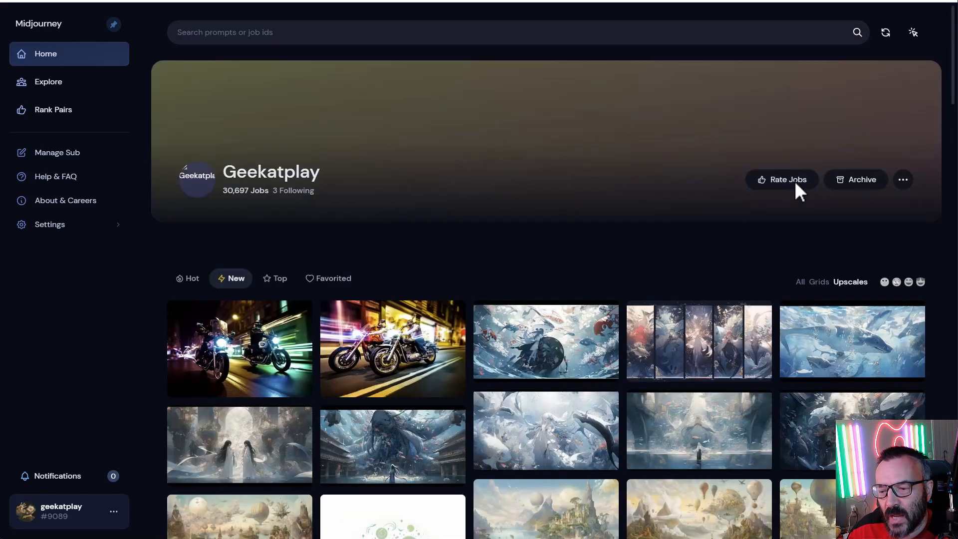
# Step: Turn on multi-selection in the gallery and select the eight ocean-themed paintings in the first two rows
pyautogui.click(914, 32)
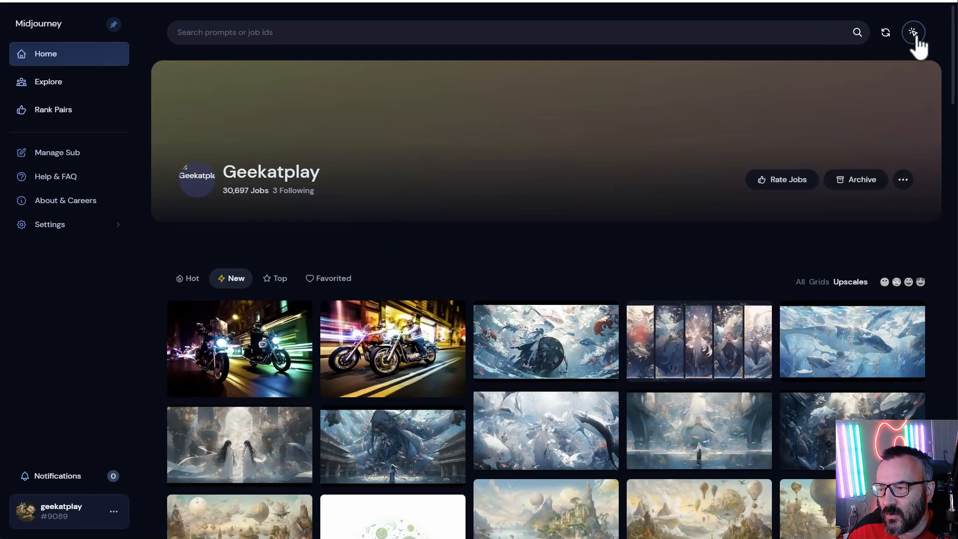
pyautogui.scroll(-1, 554, 256)
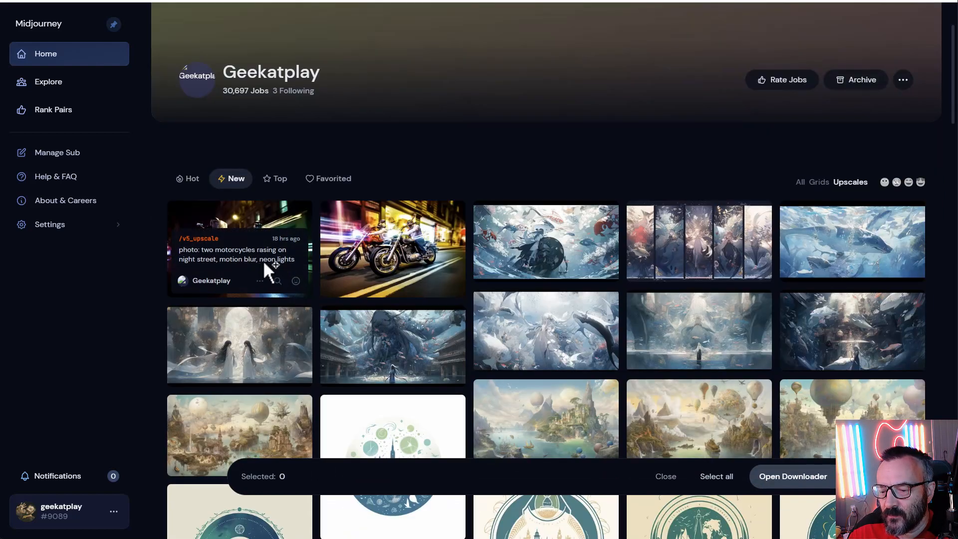
pyautogui.click(524, 246)
pyautogui.click(699, 241)
pyautogui.click(871, 332)
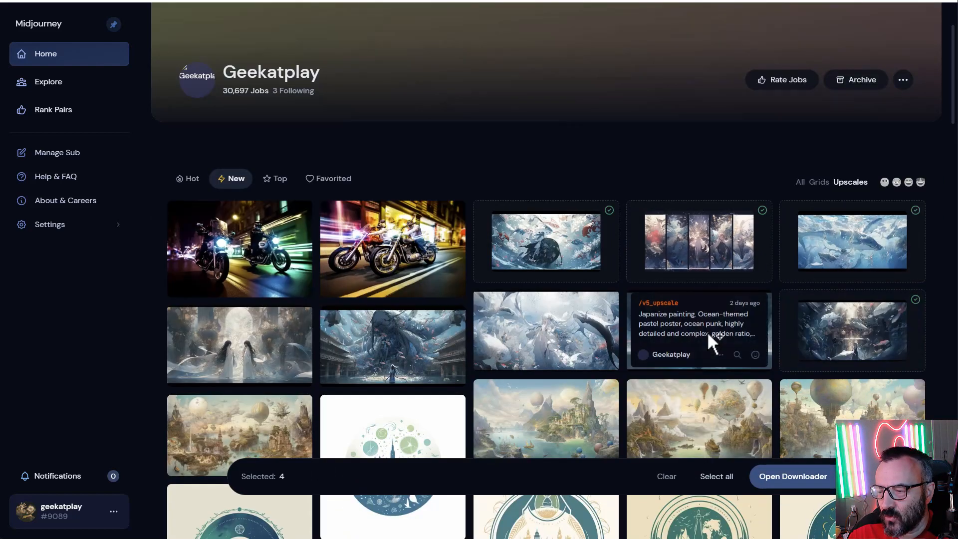
pyautogui.click(711, 341)
pyautogui.click(557, 345)
pyautogui.click(394, 350)
pyautogui.click(297, 358)
# Step: Add the four panoramic travel-themed paintings in the third row to the selection
pyautogui.click(262, 417)
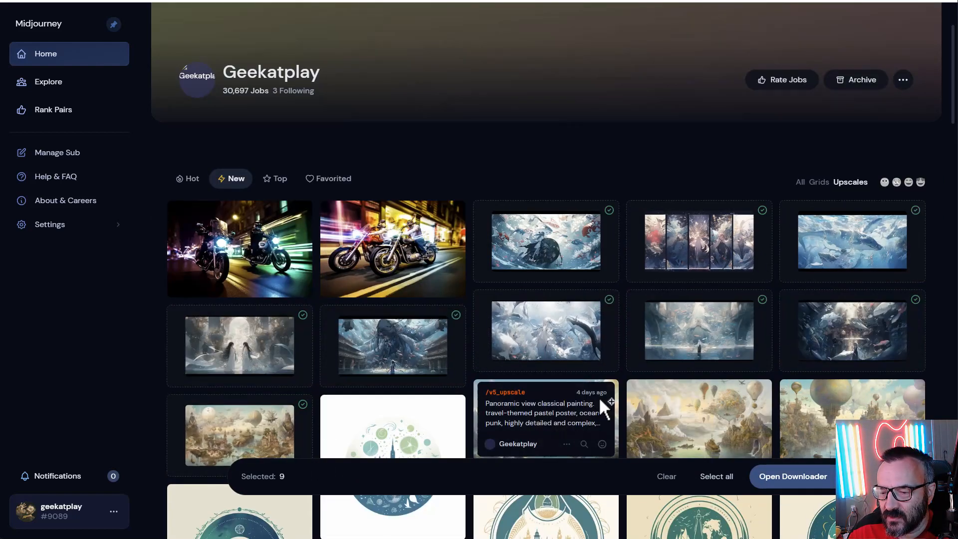
pyautogui.click(604, 399)
pyautogui.click(706, 416)
pyautogui.click(856, 406)
# Step: Add the six panoramic landscapes around the circular logos to the selection, leaving the logos out, and open the downloader
pyautogui.scroll(-2, 631, 272)
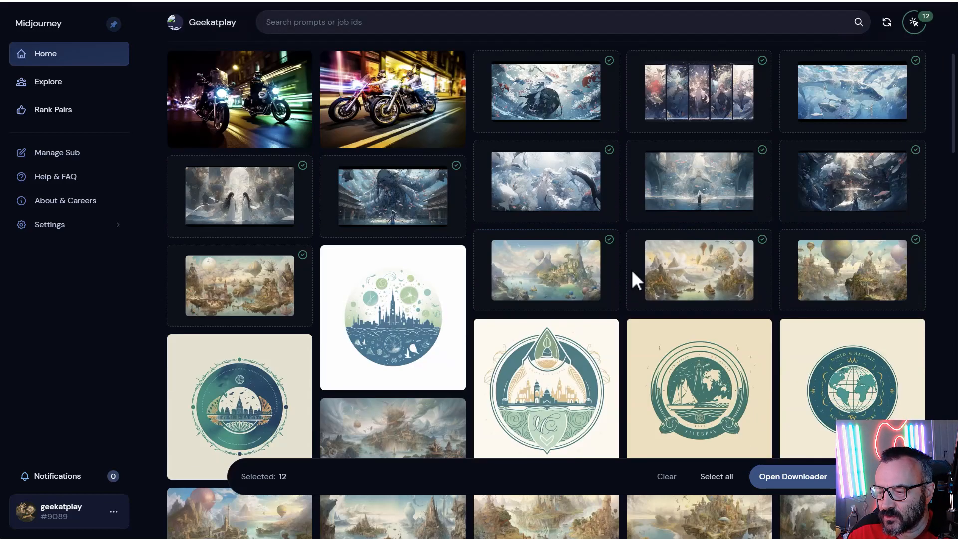
pyautogui.scroll(-3, 634, 275)
pyautogui.click(393, 288)
pyautogui.click(398, 354)
pyautogui.click(227, 400)
pyautogui.click(549, 379)
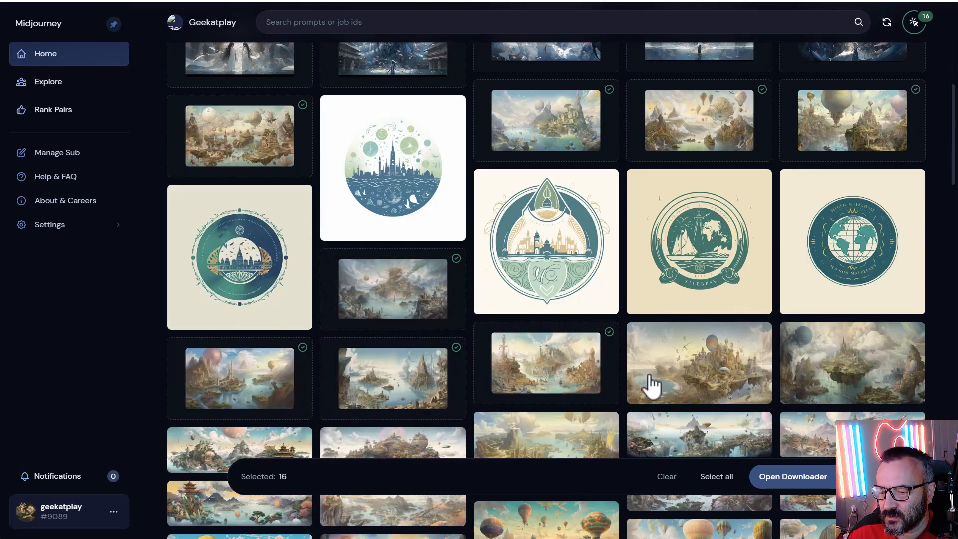
pyautogui.click(648, 384)
pyautogui.click(856, 363)
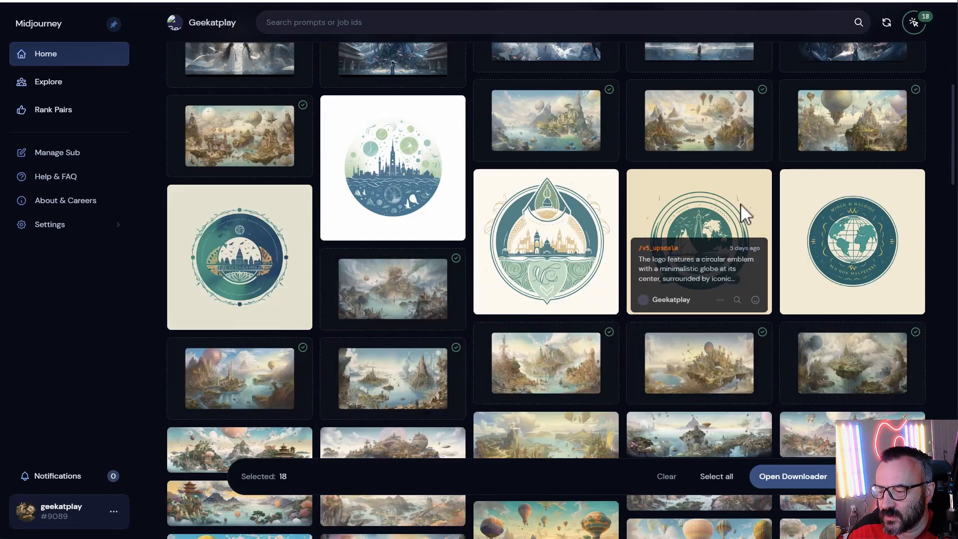
pyautogui.click(792, 476)
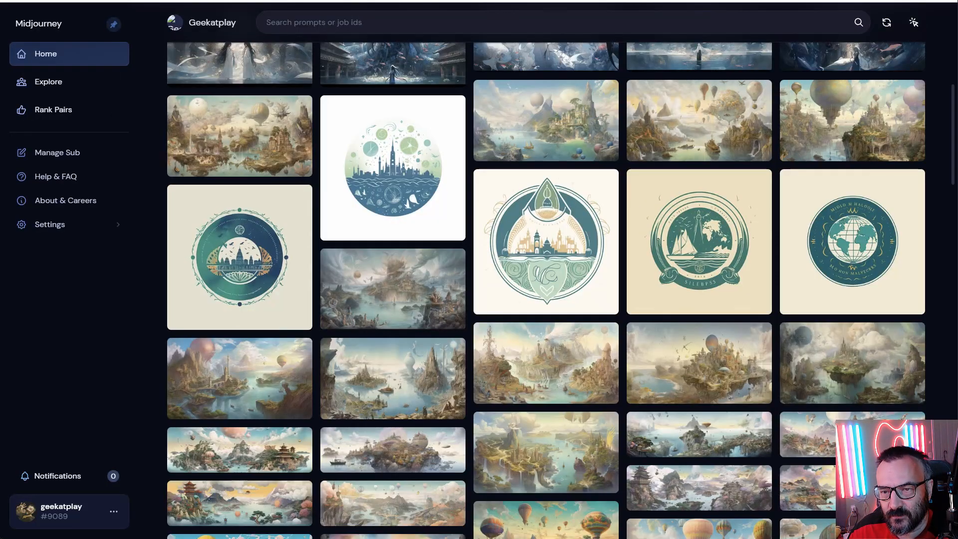
# Step: Review the options available for a single panoramic painting, such as Copy, Add to collection and Save image, and close them
pyautogui.moveTo(435, 156)
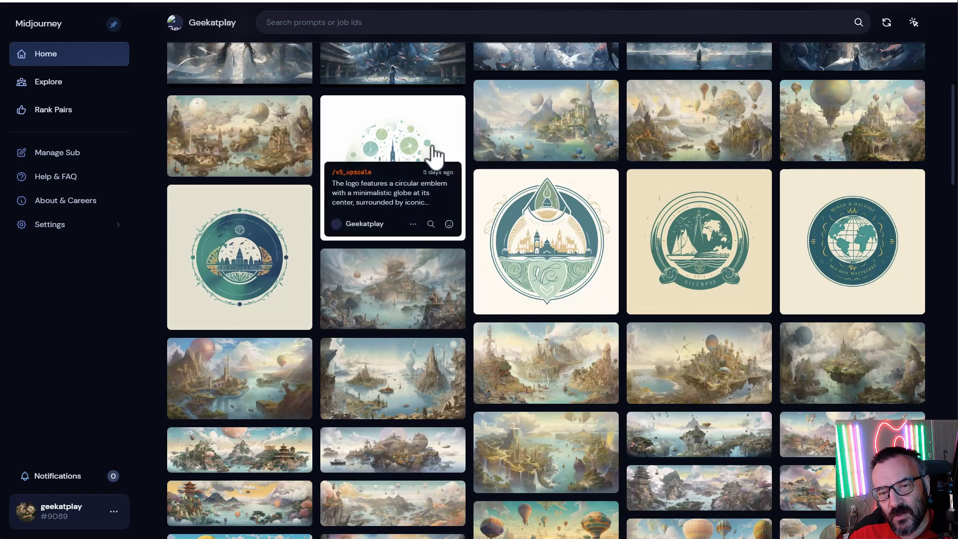
pyautogui.moveTo(674, 117)
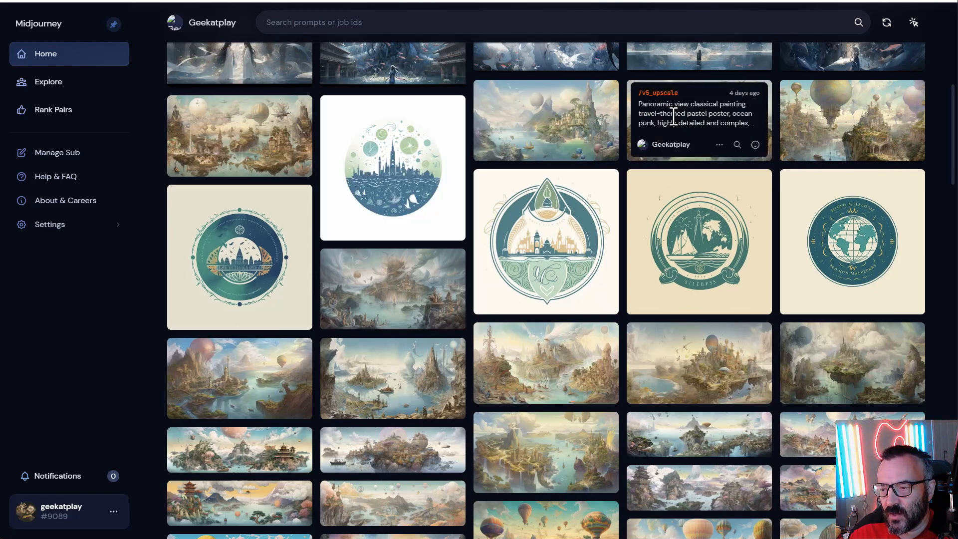
pyautogui.click(720, 144)
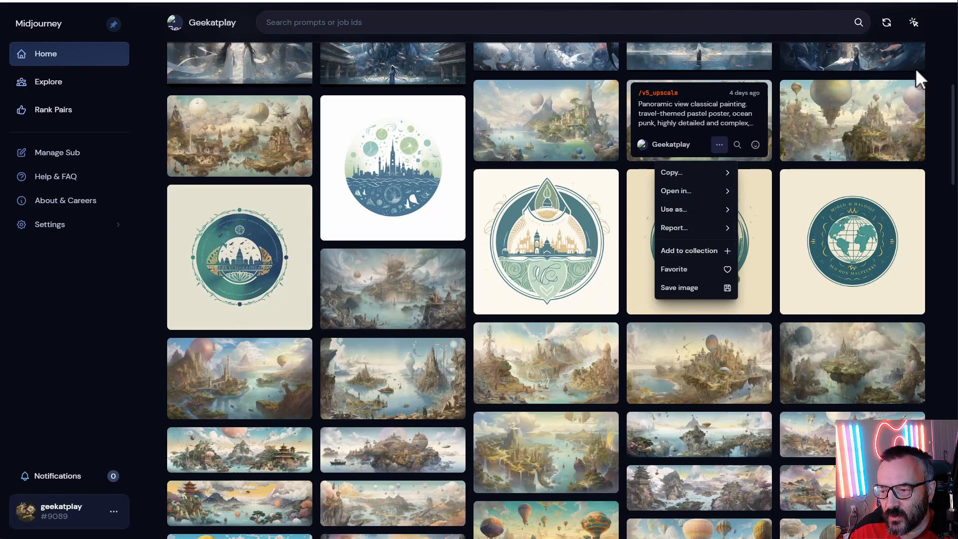
pyautogui.click(918, 82)
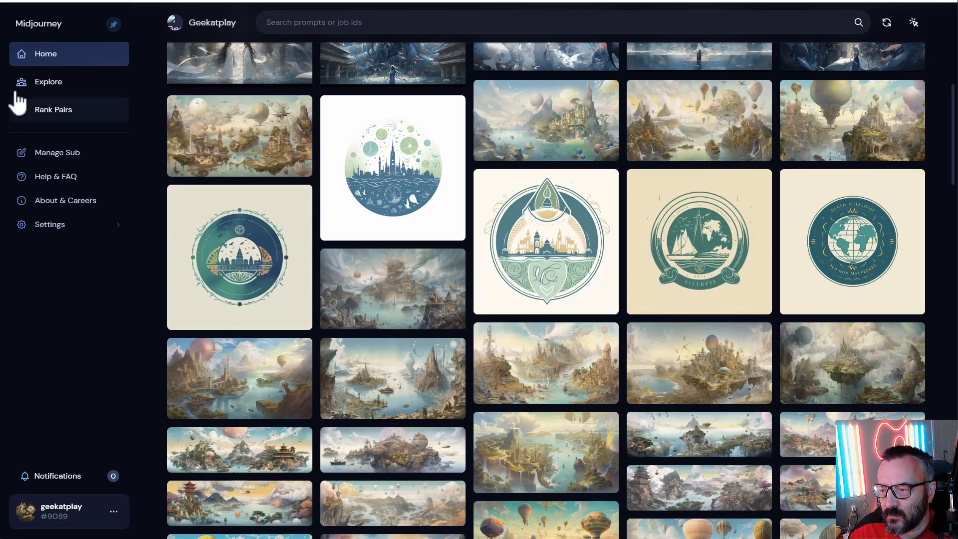
# Step: Review the account menu's options and the gallery's Layout Options, such as Max Height, Card Size, Card Layout and Page Layout
pyautogui.click(113, 512)
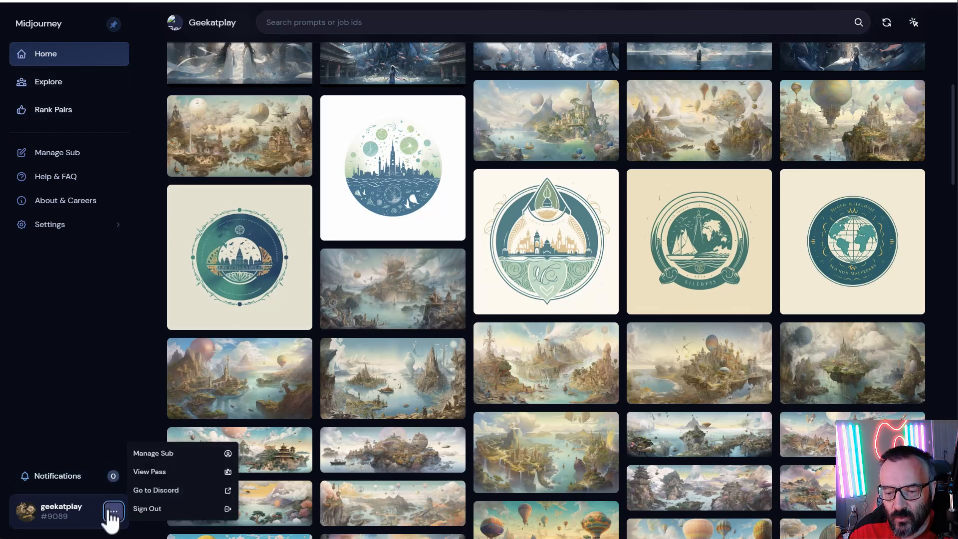
pyautogui.click(79, 364)
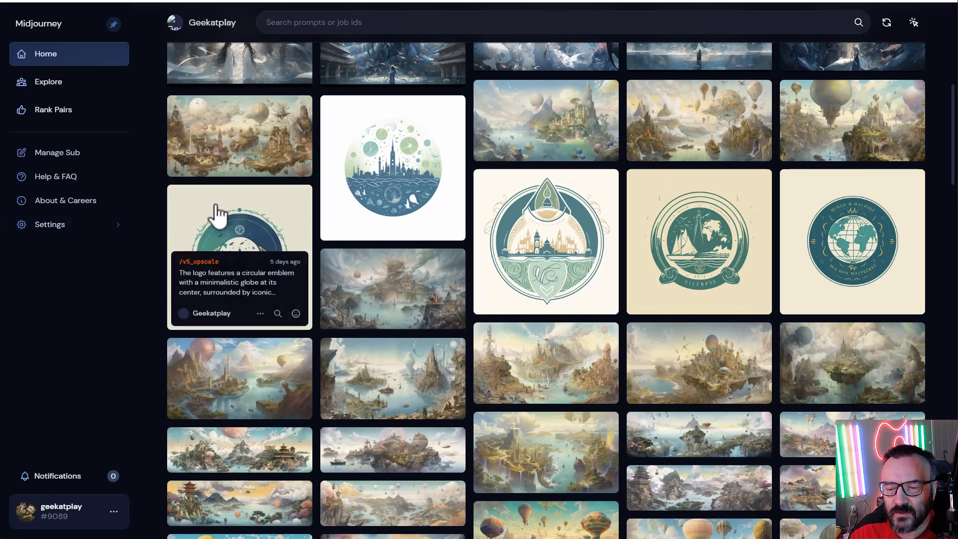
pyautogui.moveTo(84, 228)
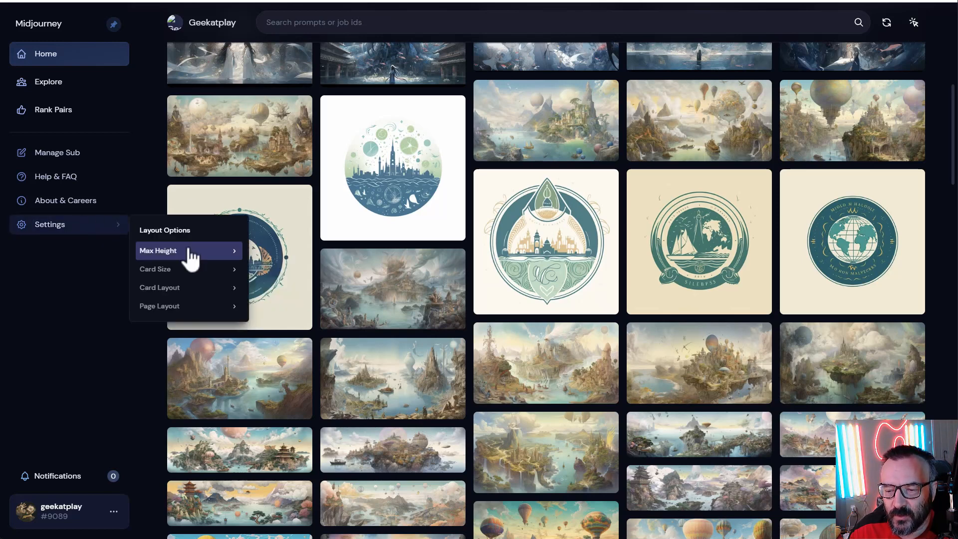
pyautogui.moveTo(190, 275)
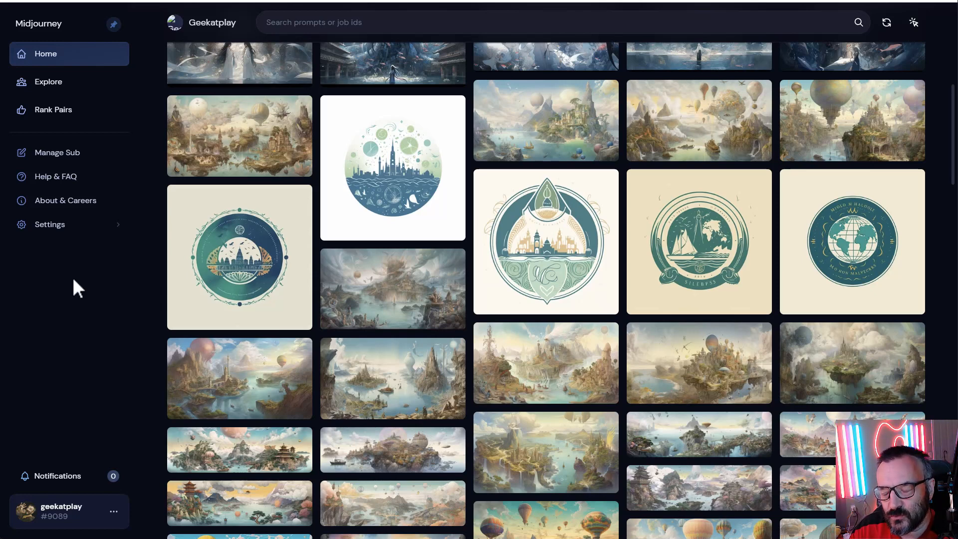
# Step: Open the circular city-and-ocean logo on a white background and read its prompt, parent image and generation info
pyautogui.click(342, 124)
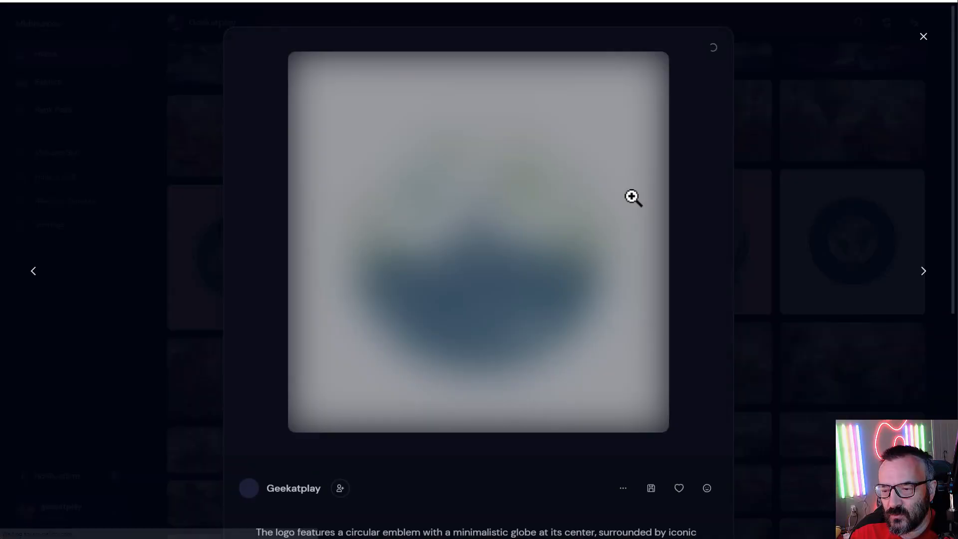
pyautogui.scroll(-4, 419, 414)
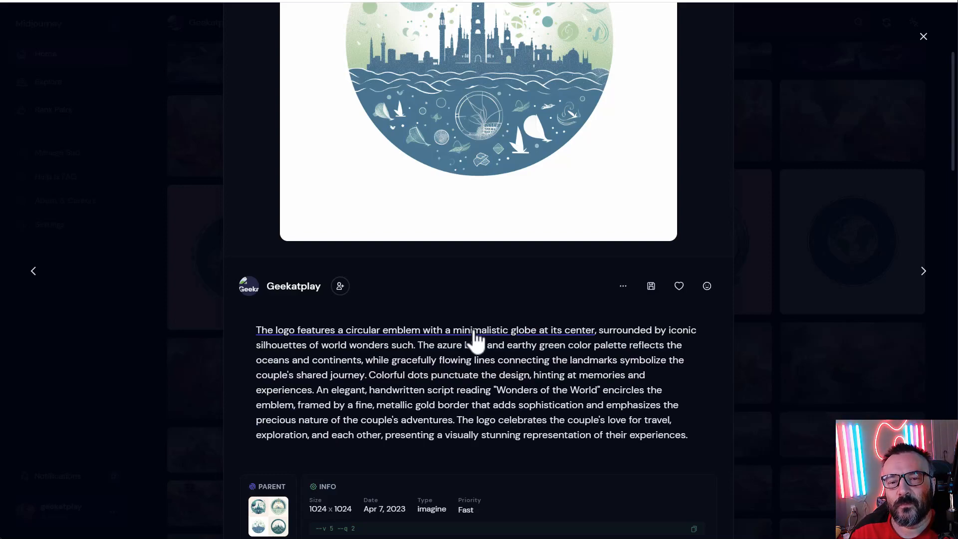
pyautogui.scroll(-5, 474, 339)
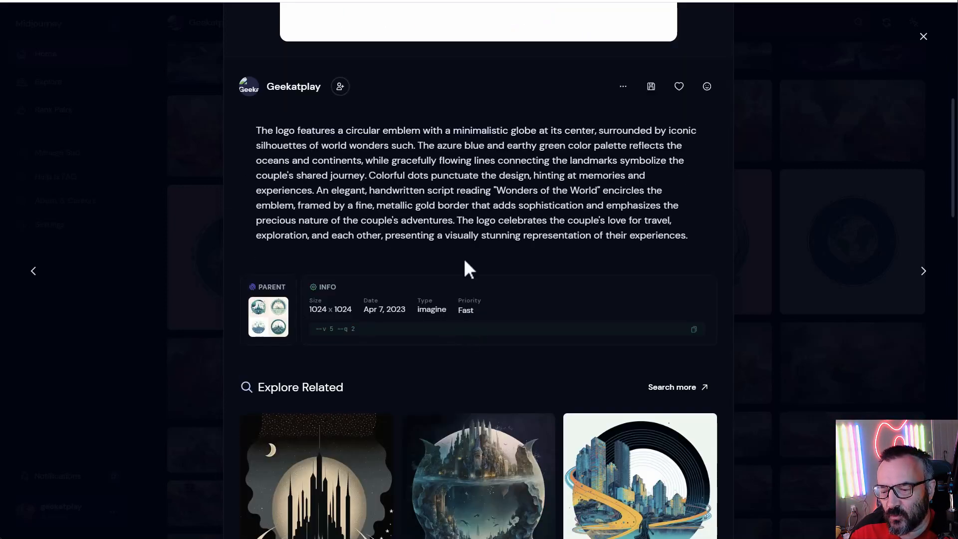
# Step: Browse the Explore Related images of the circular logo, reading their prompts, and close the image view
pyautogui.scroll(-9, 466, 262)
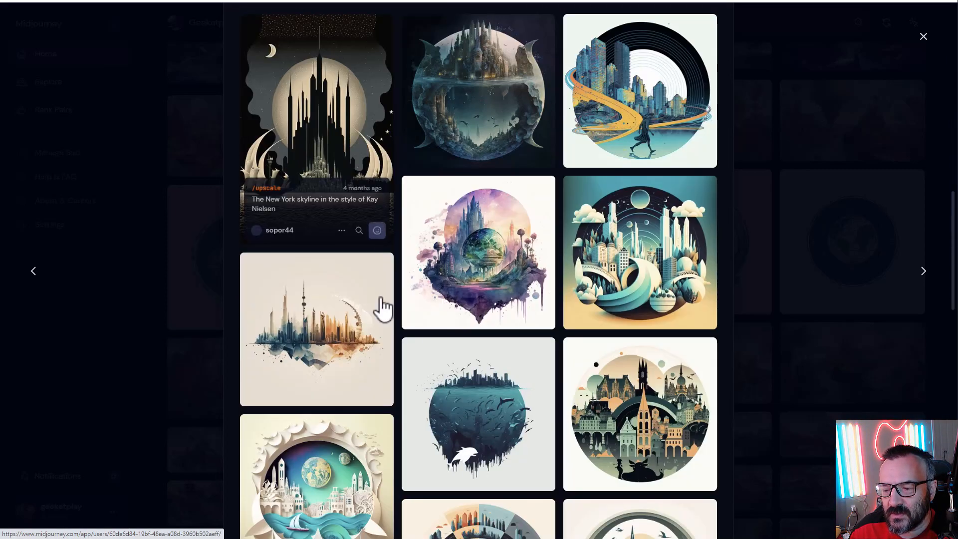
pyautogui.scroll(-4, 548, 352)
pyautogui.scroll(-5, 635, 307)
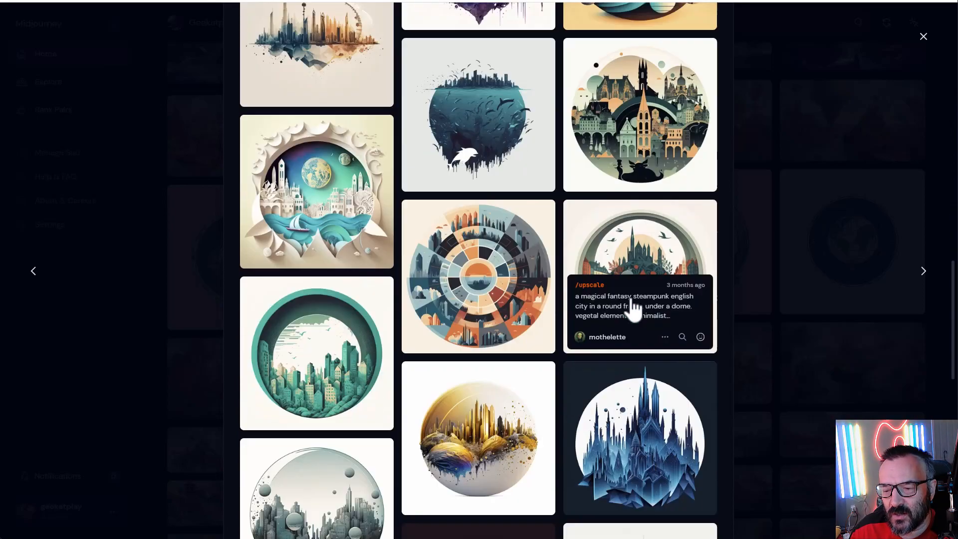
pyautogui.scroll(-5, 634, 310)
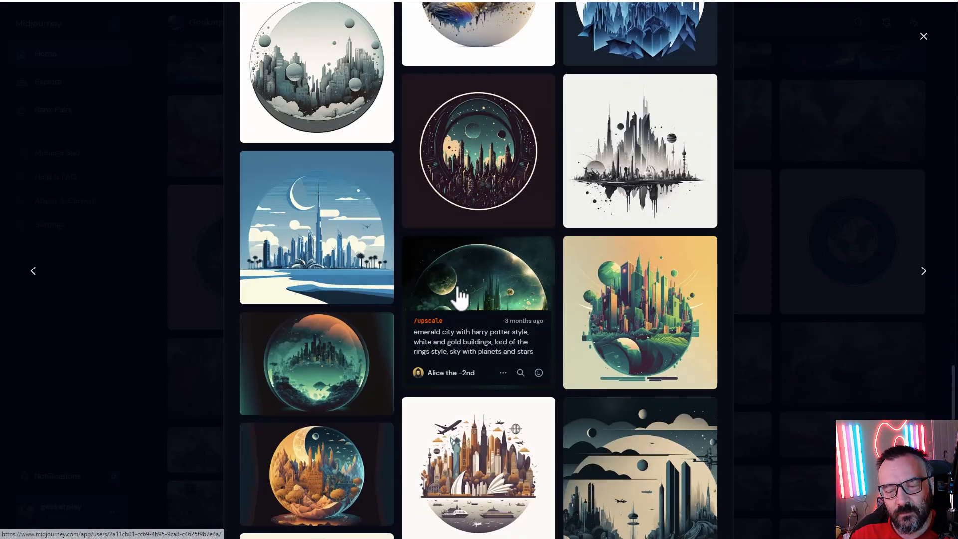
pyautogui.scroll(-5, 602, 327)
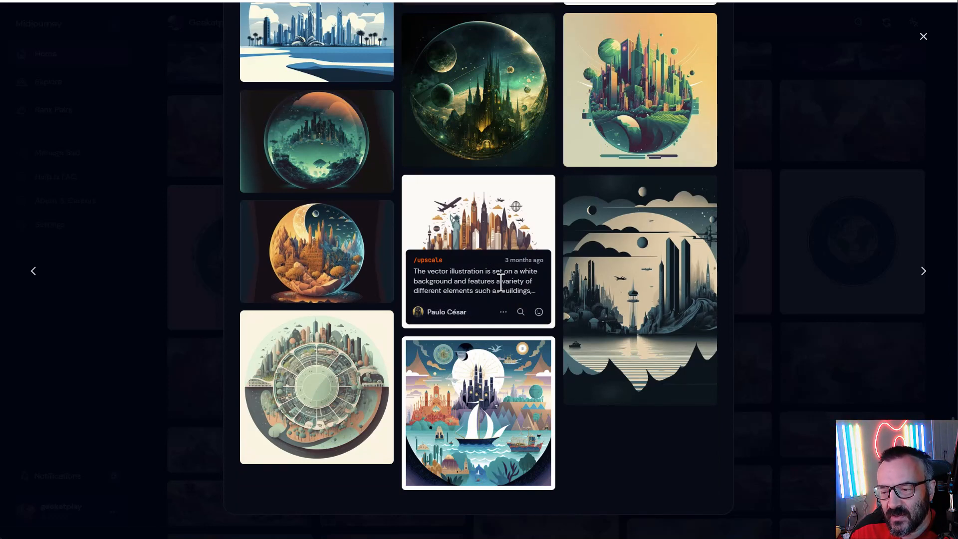
pyautogui.scroll(20, 501, 283)
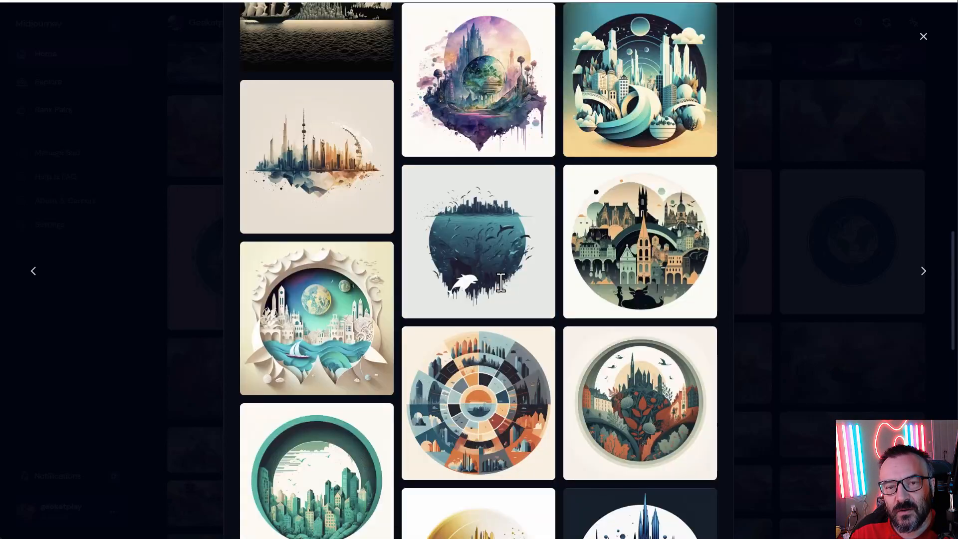
pyautogui.scroll(-15, 522, 235)
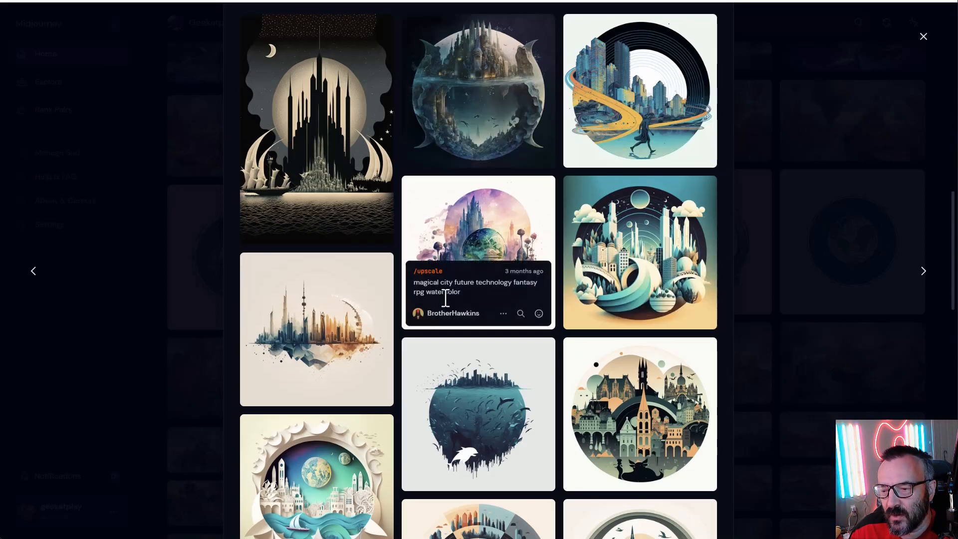
pyautogui.scroll(-5, 545, 372)
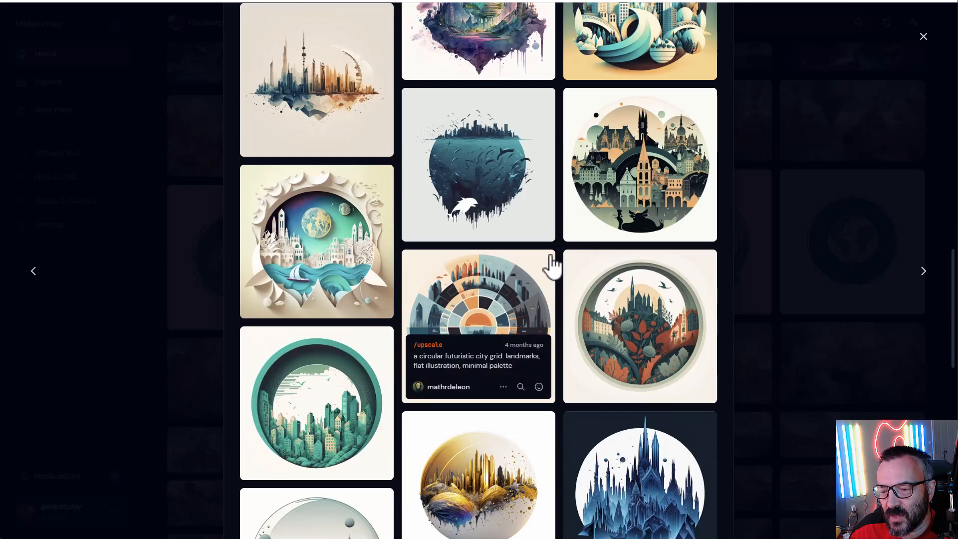
pyautogui.scroll(-6, 551, 264)
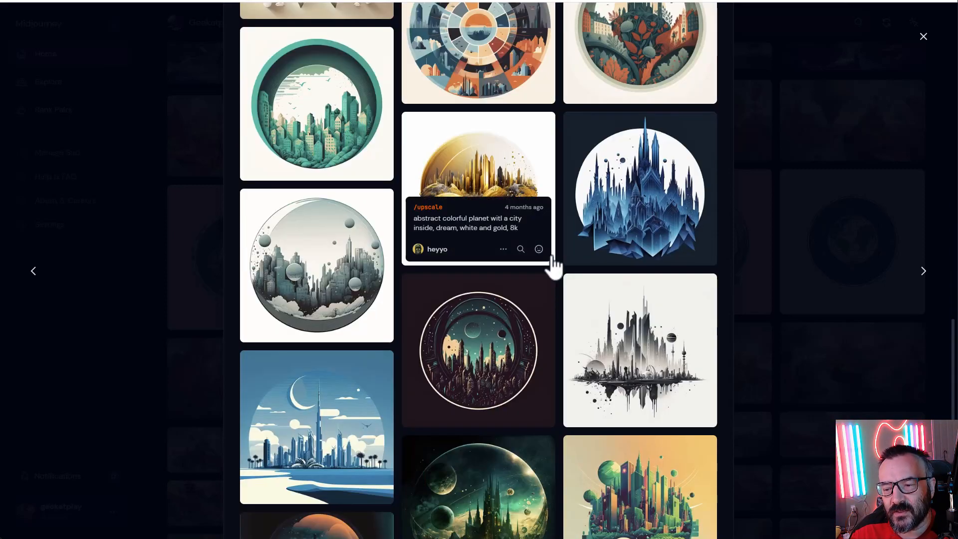
pyautogui.click(924, 36)
# Step: Open the Explore page and browse the Hot upscales in the Community Feed
pyautogui.scroll(8, 175, 220)
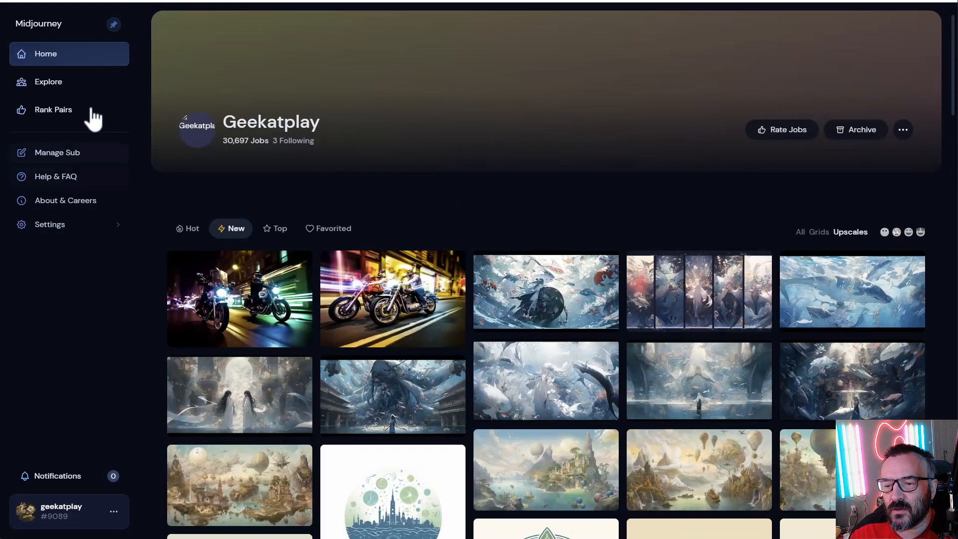
pyautogui.click(75, 90)
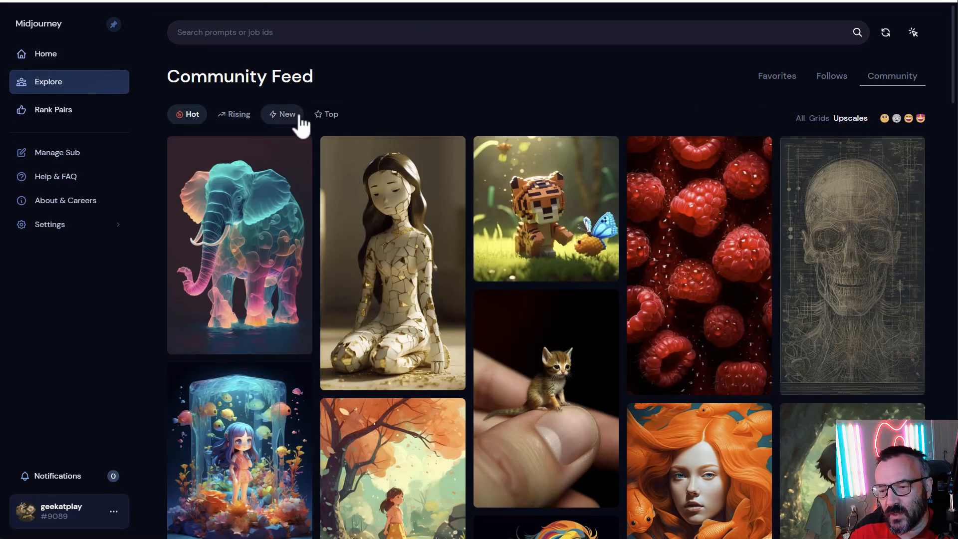
pyautogui.scroll(-3, 530, 131)
pyautogui.scroll(-2, 530, 131)
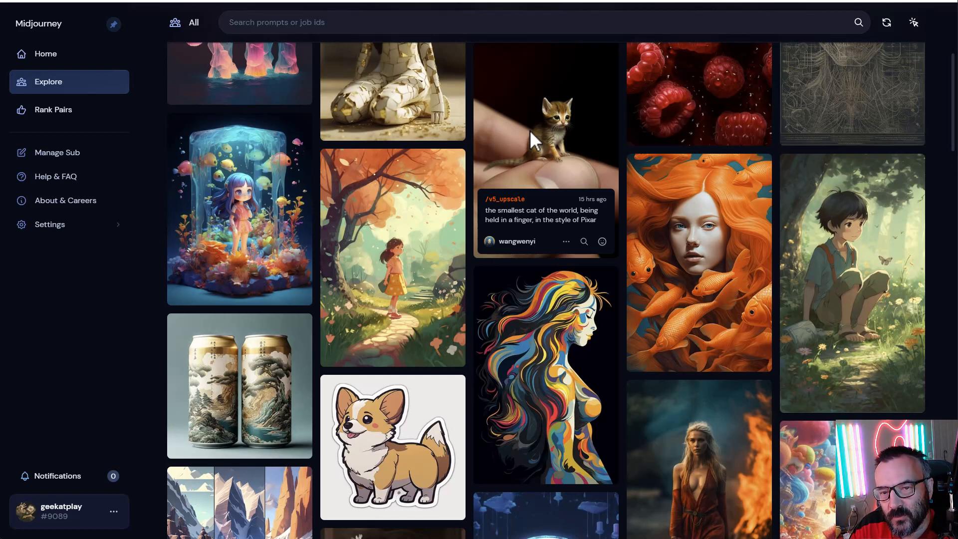
pyautogui.scroll(-4, 546, 290)
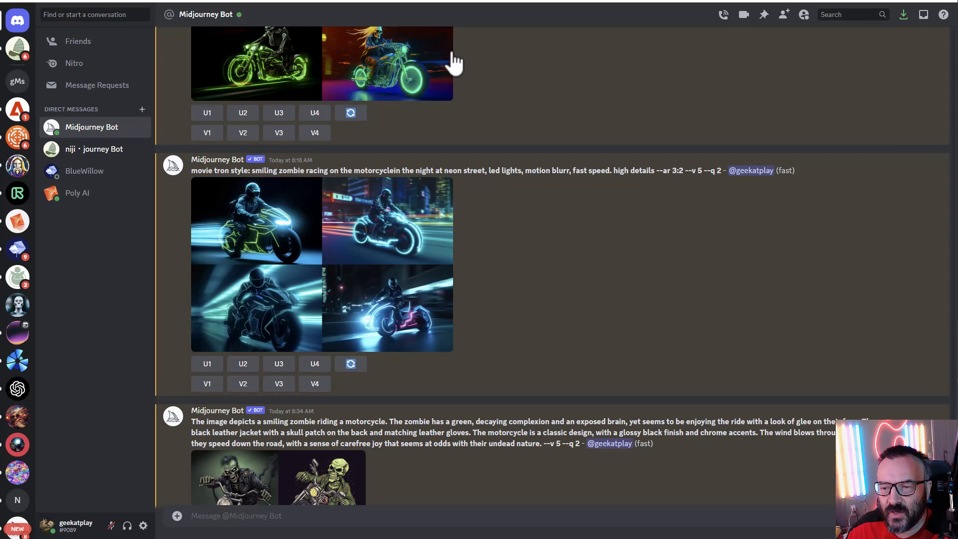
# Step: Bring up the Discord window with the personal Midjourney server's general channel, view its zombie ice cream grid, and move the window aside
pyautogui.hotkey('alt', 'Tab')
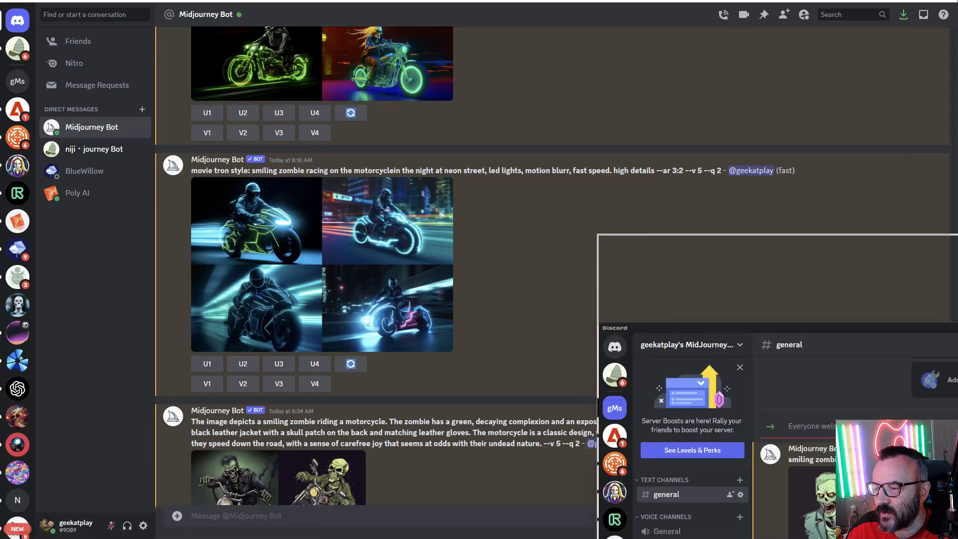
pyautogui.moveTo(957, 327); pyautogui.dragTo(902, 60)
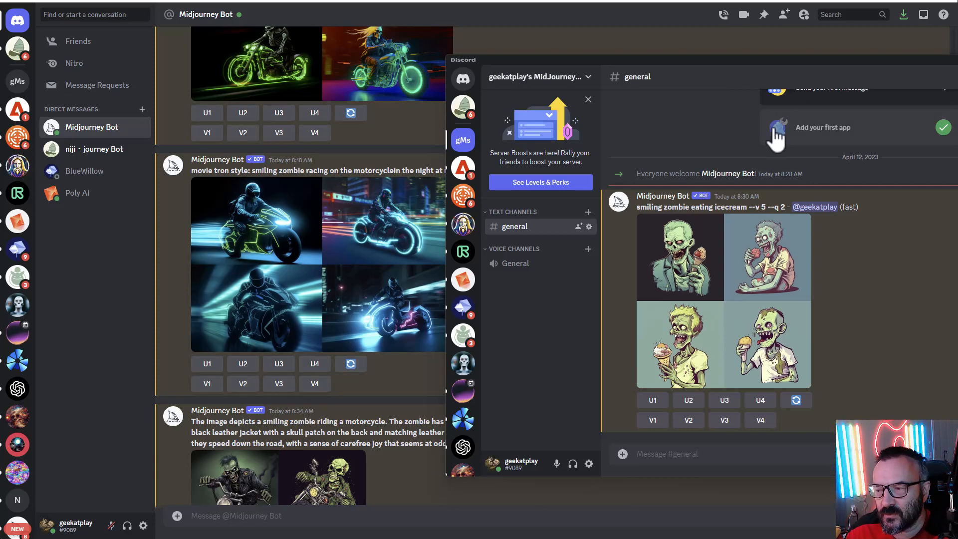
pyautogui.moveTo(699, 60); pyautogui.dragTo(893, 361)
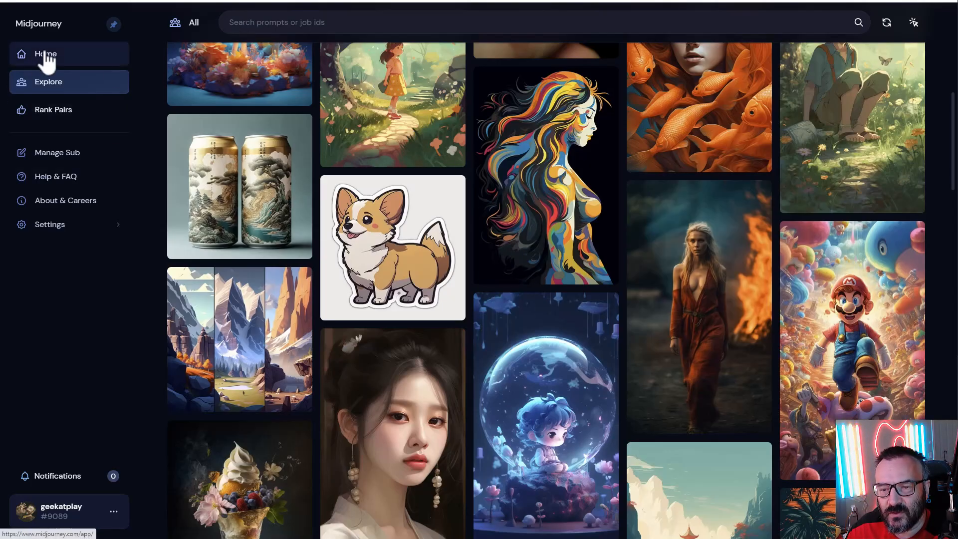
# Step: Return to the Midjourney website's Home page and look over the newest upscales in the personal gallery
pyautogui.click(46, 55)
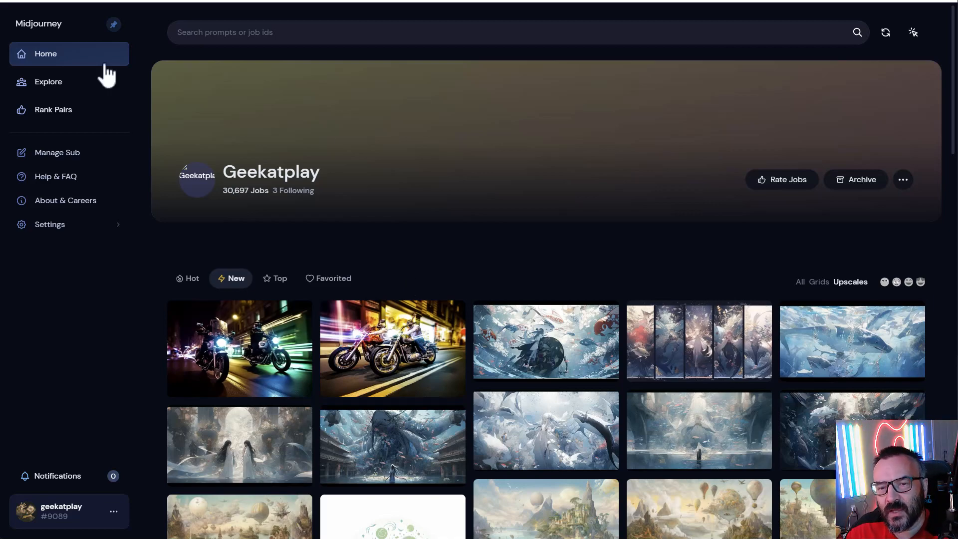
pyautogui.scroll(-4, 519, 215)
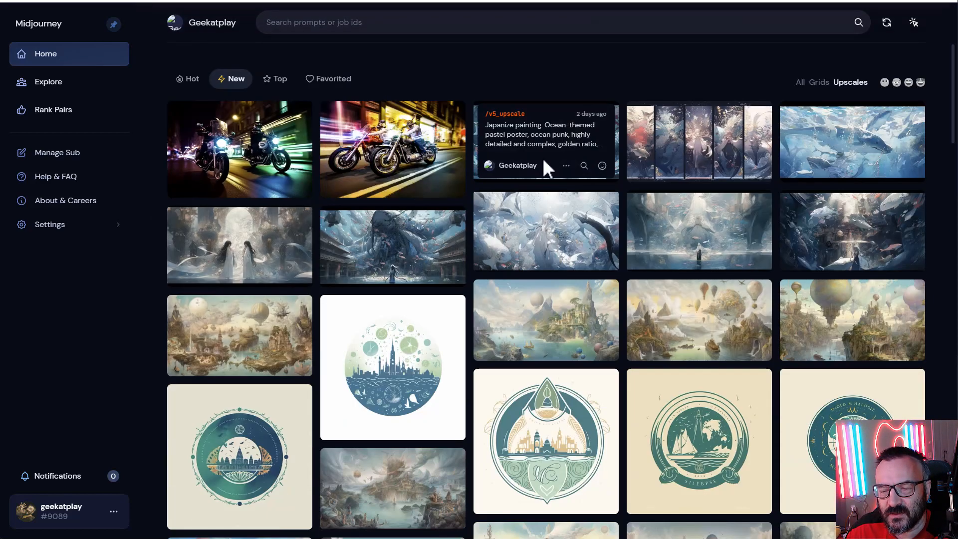
pyautogui.scroll(3, 546, 166)
# Step: Switch to Discord and turn on fast mode in the Midjourney Bot chat with the /fast command
pyautogui.hotkey('ctrl', 'Tab')
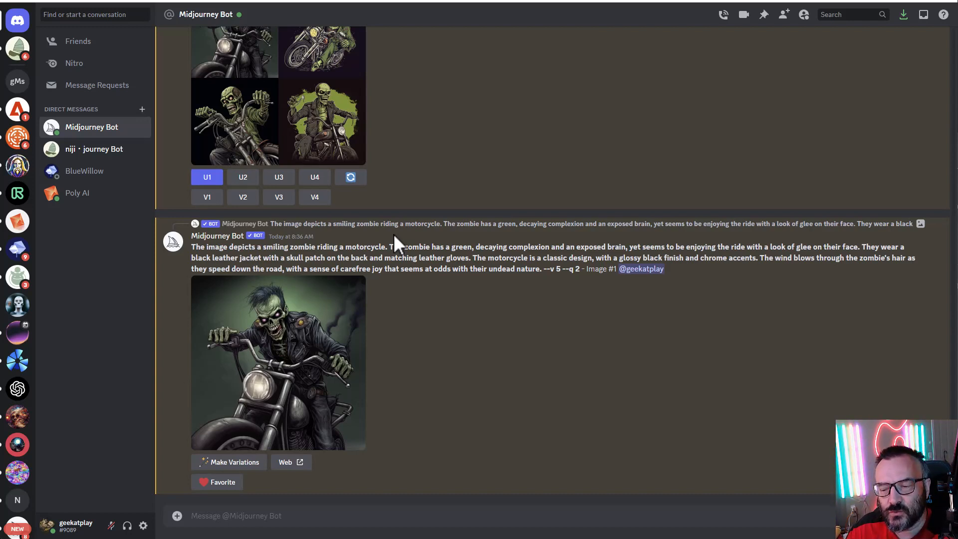
pyautogui.click(366, 519)
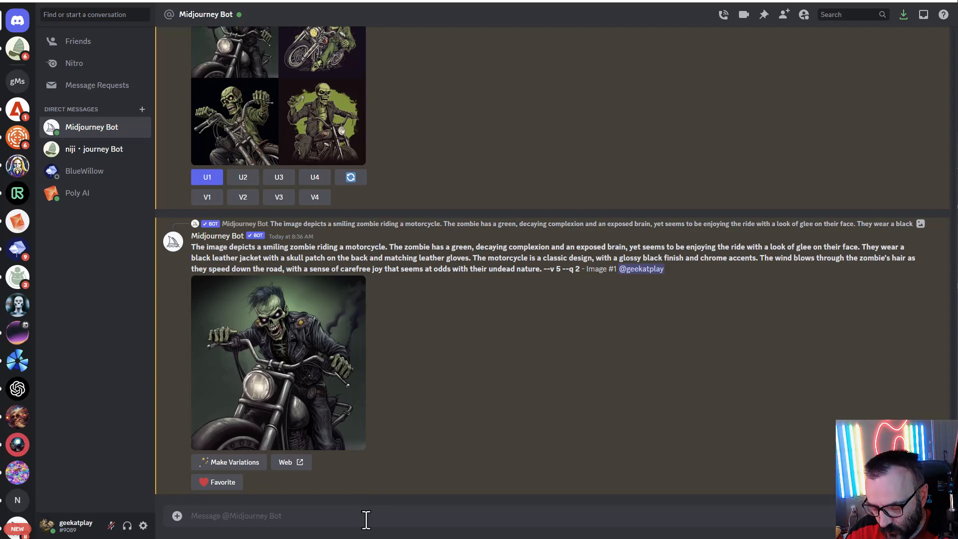
pyautogui.write('/')
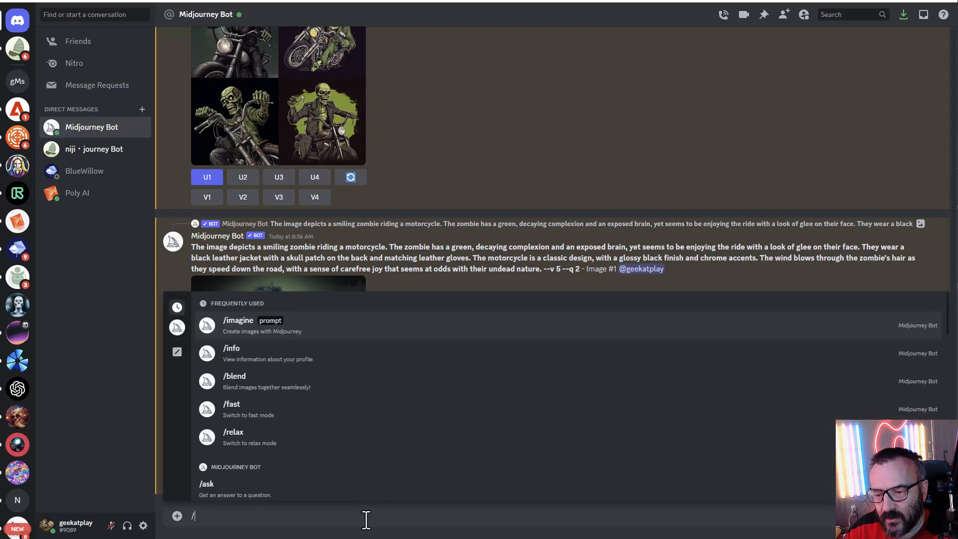
pyautogui.write('fast')
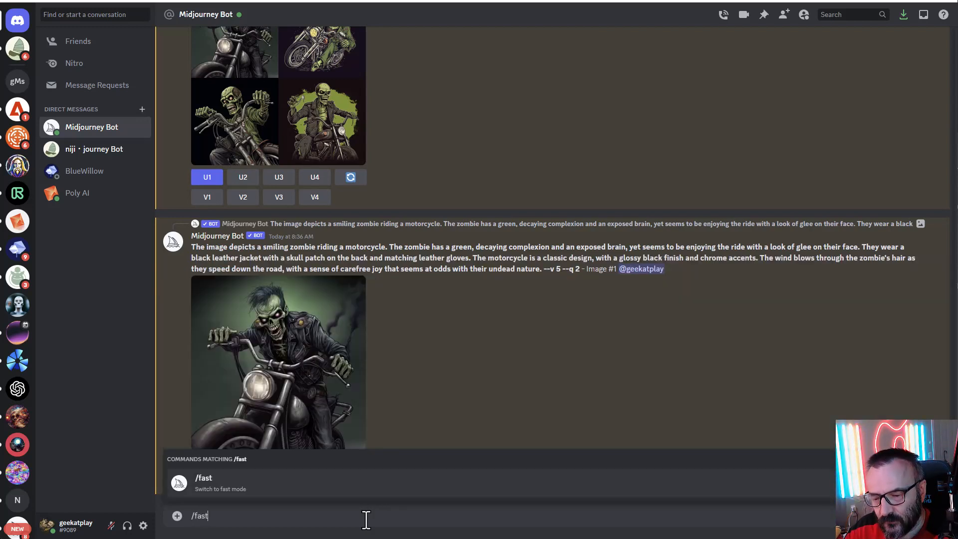
pyautogui.press('Tab')
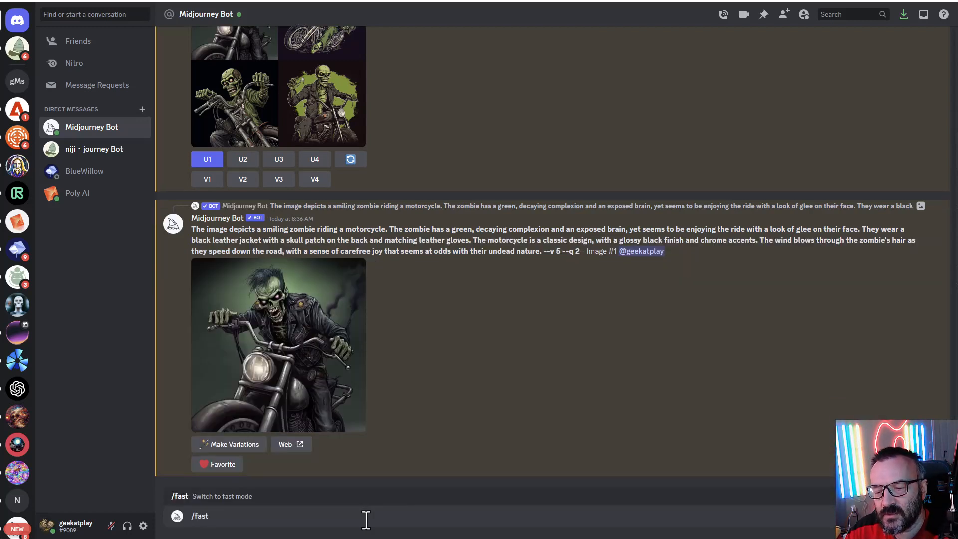
pyautogui.press('Return')
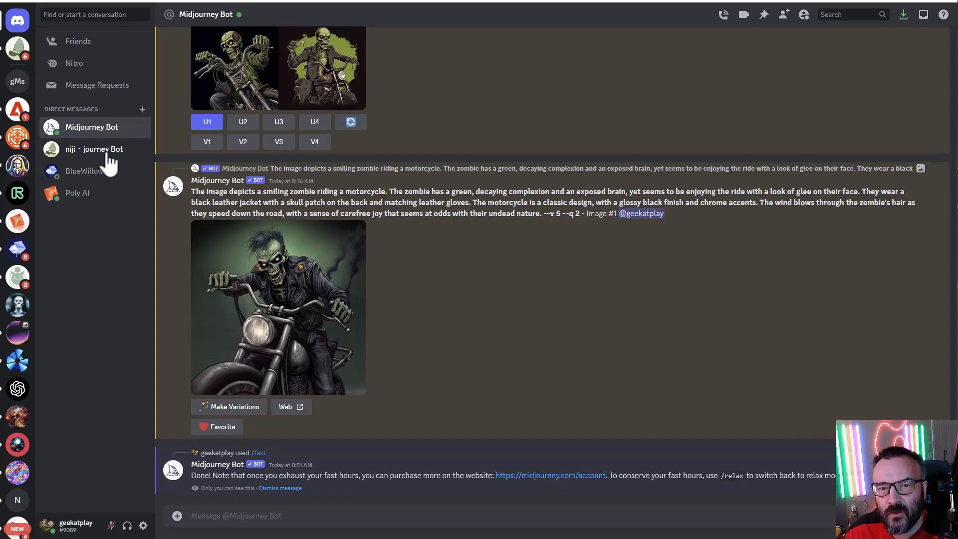
# Step: Switch Midjourney Bot to relax mode with the /relax command
pyautogui.click(339, 511)
pyautogui.write('/')
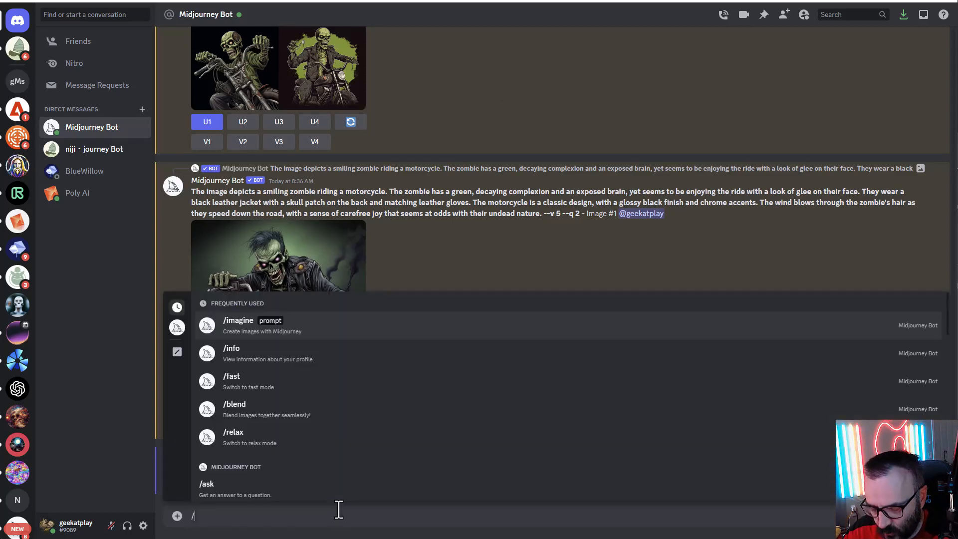
pyautogui.write('rela')
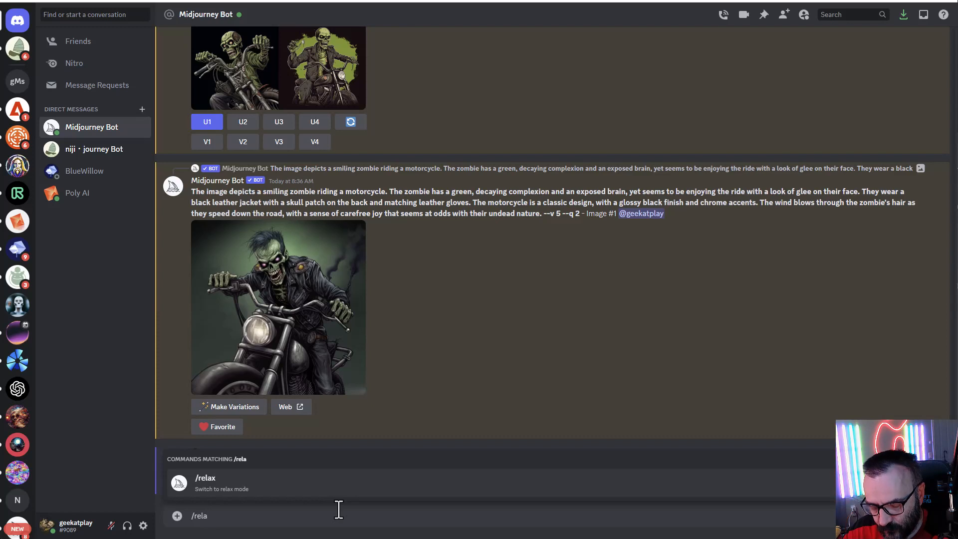
pyautogui.write('x')
pyautogui.press('Return')
pyautogui.press('Return')
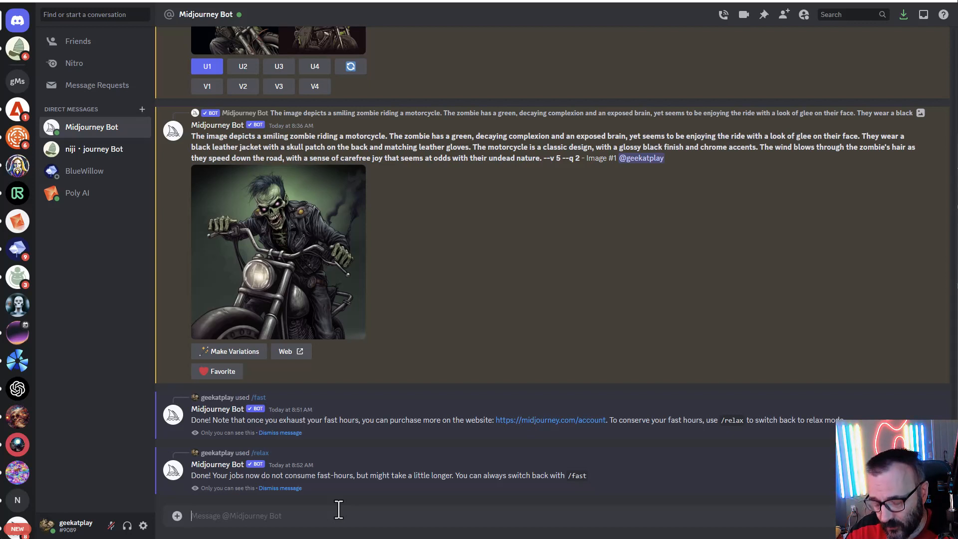
# Step: Bring up the Midjourney Bot settings in the chat with the /settings command and point out the Remix mode option
pyautogui.write('/')
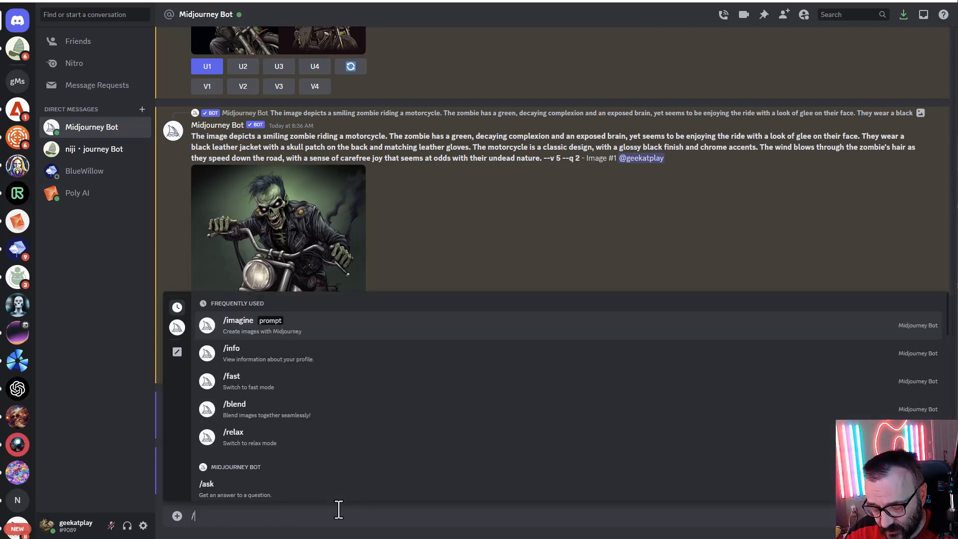
pyautogui.write('settings')
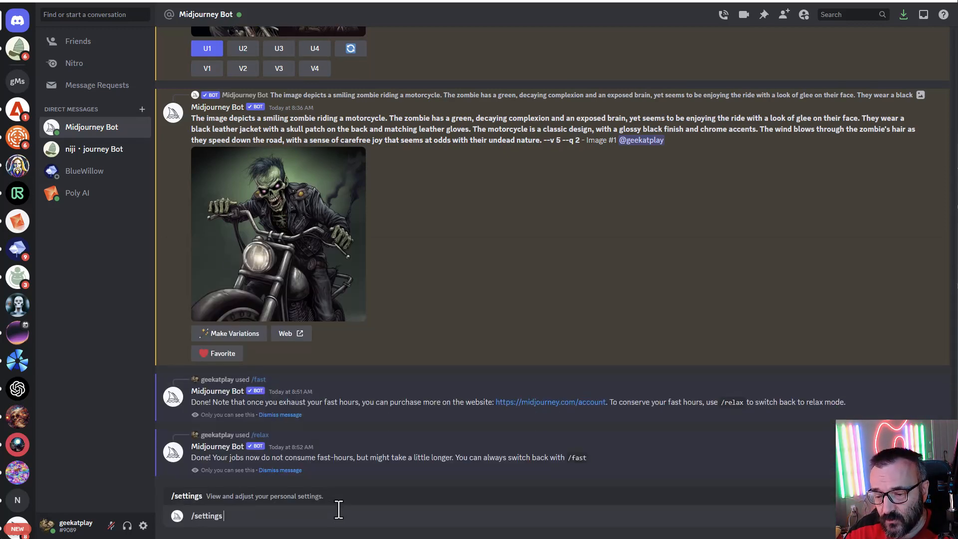
pyautogui.press('Return')
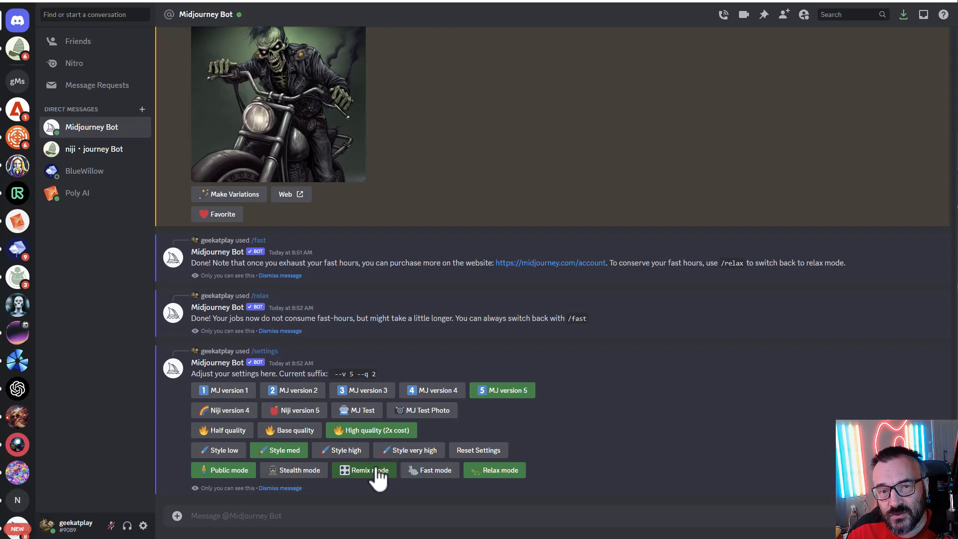
pyautogui.click(344, 471)
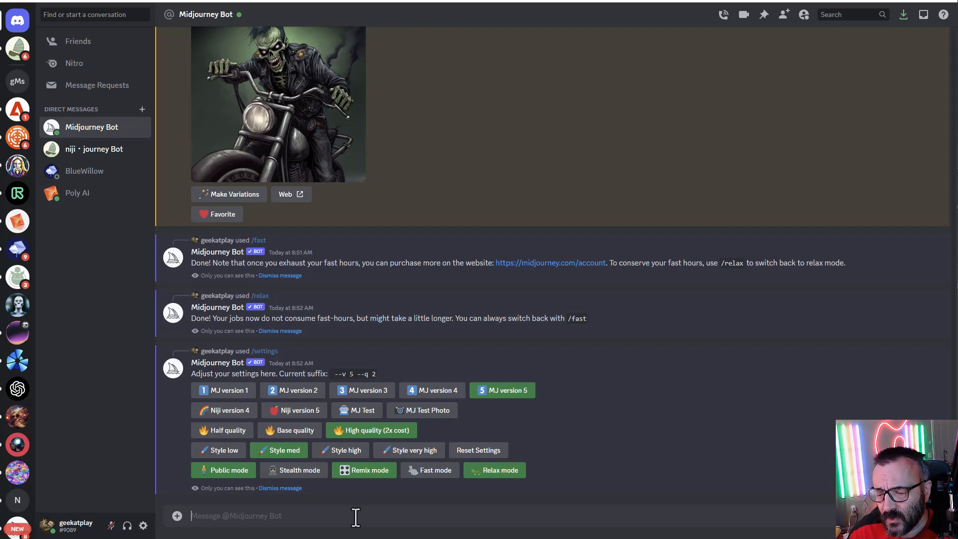
# Step: Start a new /imagine command in the Midjourney Bot chat
pyautogui.write('/im')
pyautogui.press('Tab')
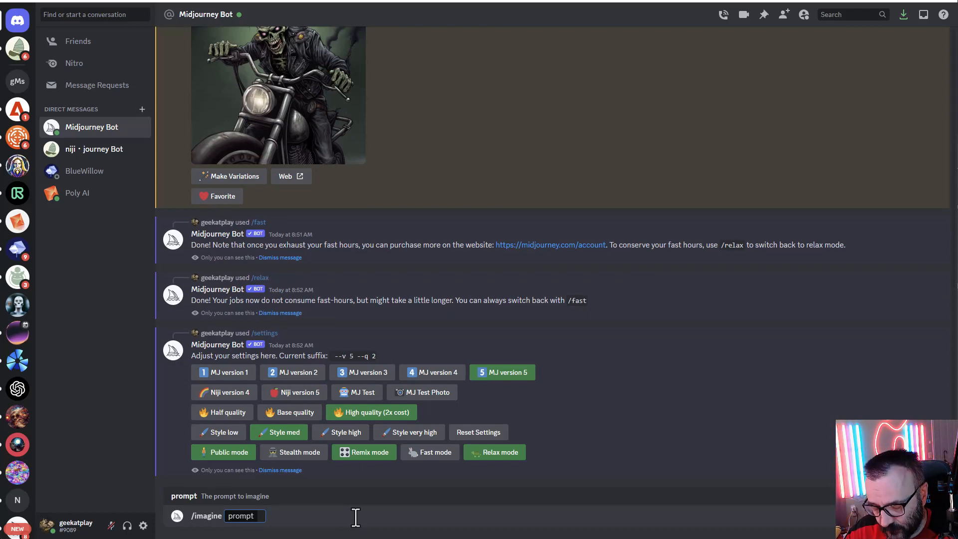
pyautogui.write('super m')
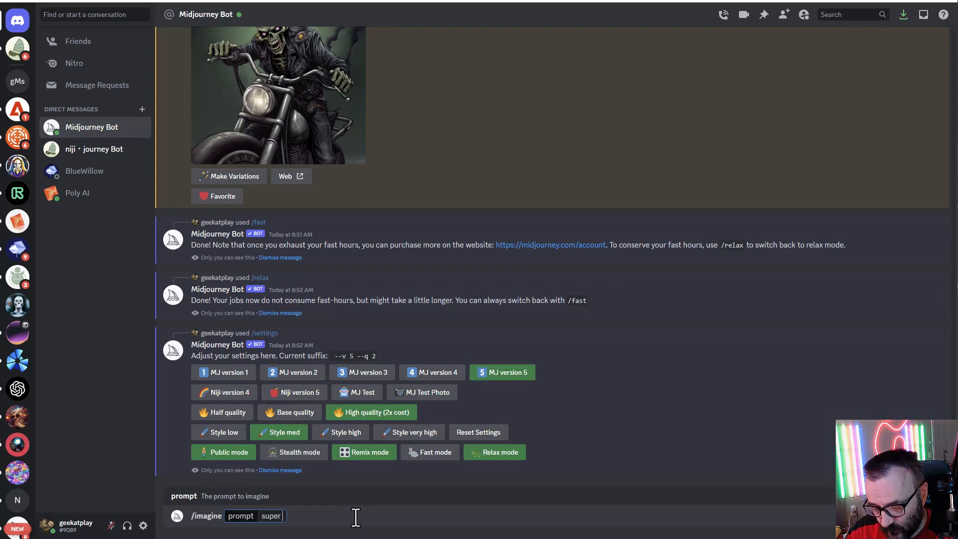
pyautogui.press('BackSpace')
pyautogui.press('BackSpace')
pyautogui.press('BackSpace')
pyautogui.press('BackSpace')
pyautogui.press('BackSpace')
pyautogui.press('BackSpace')
pyautogui.press('BackSpace')
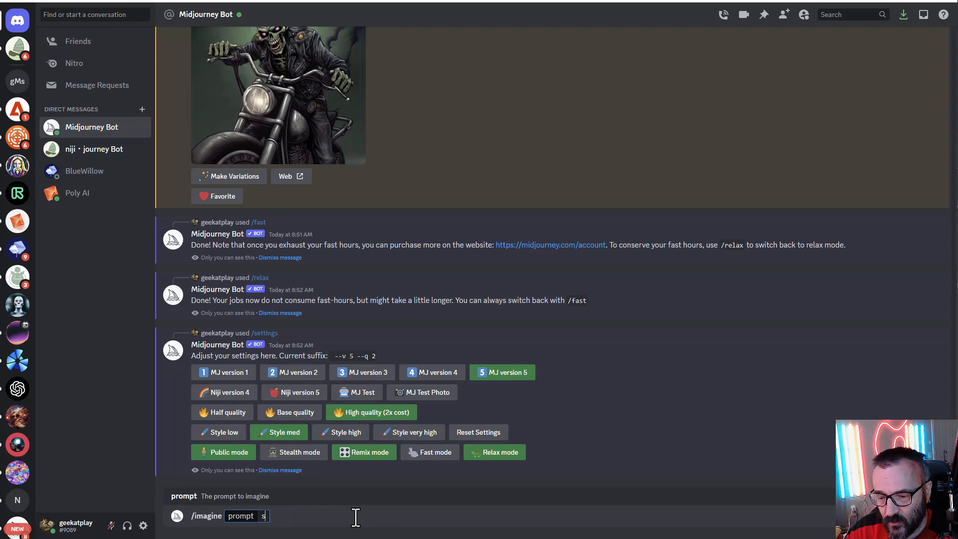
# Step: Enter "fluffy bunny chaicing carrots" as the image prompt and submit it to Midjourney Bot
pyautogui.write('flu')
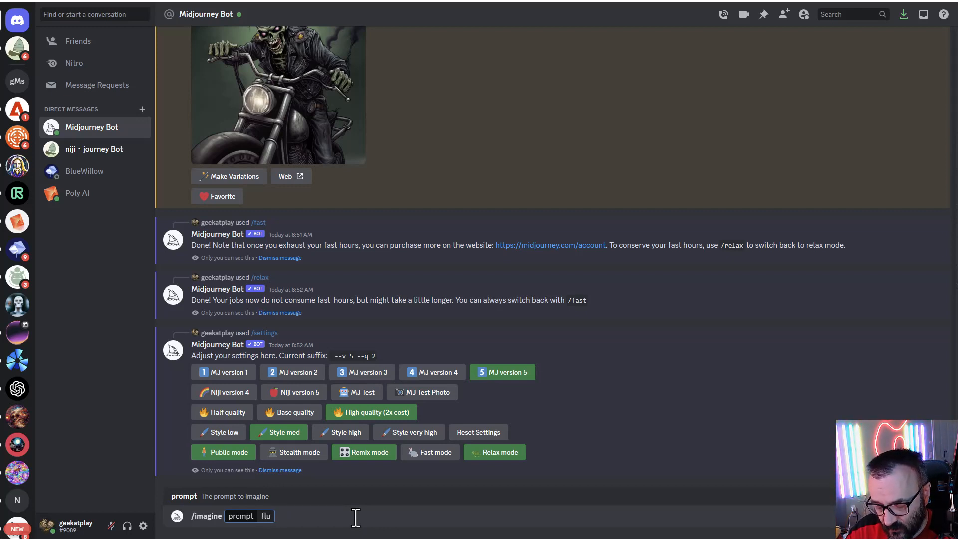
pyautogui.write('ffy bunn')
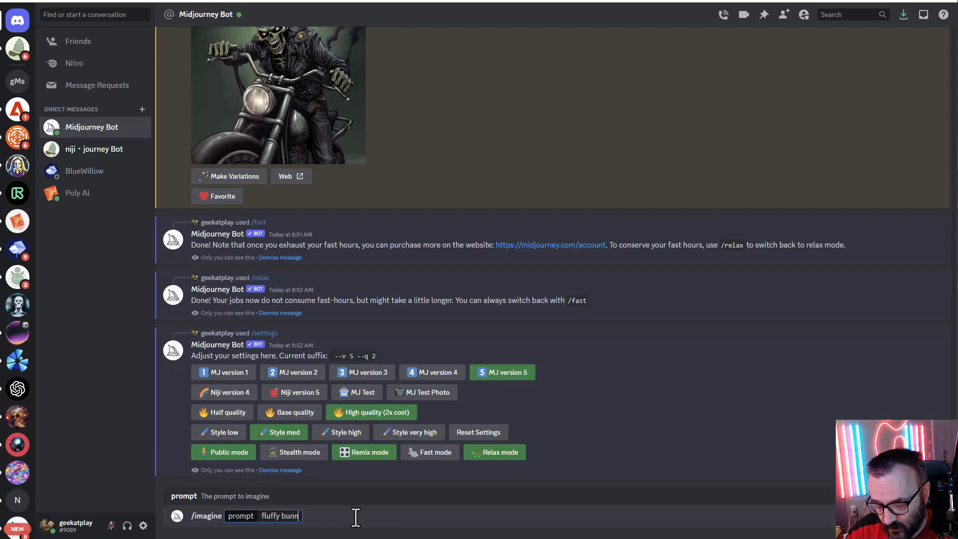
pyautogui.write('y chai')
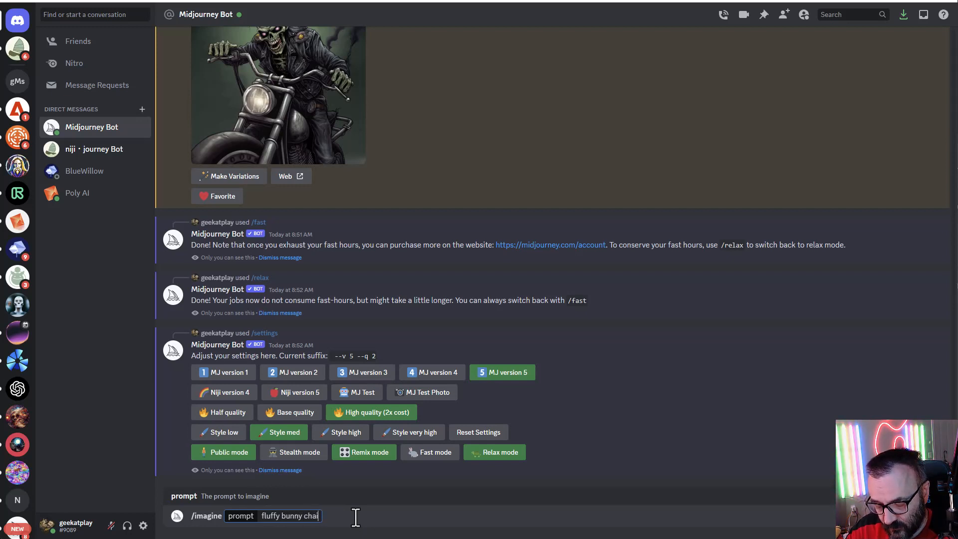
pyautogui.write('cing car')
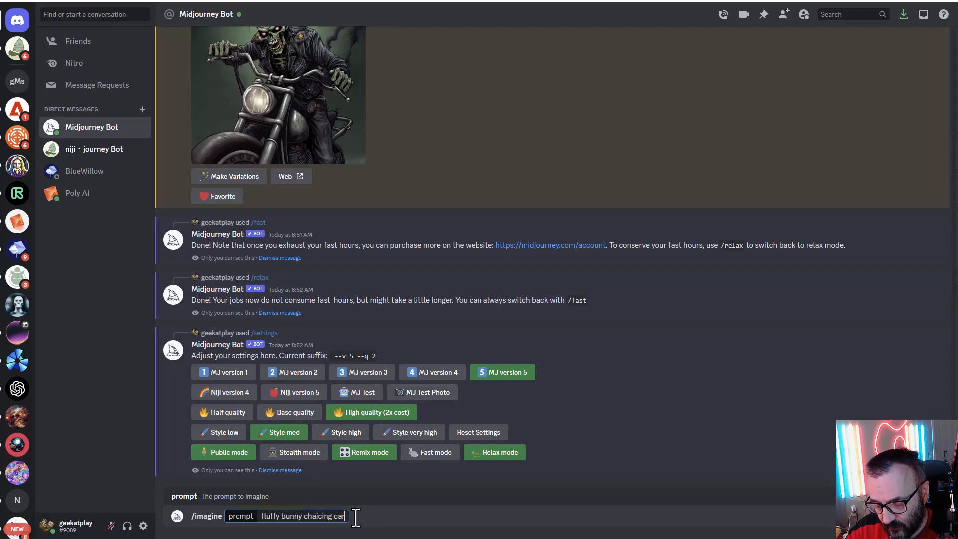
pyautogui.write('rot')
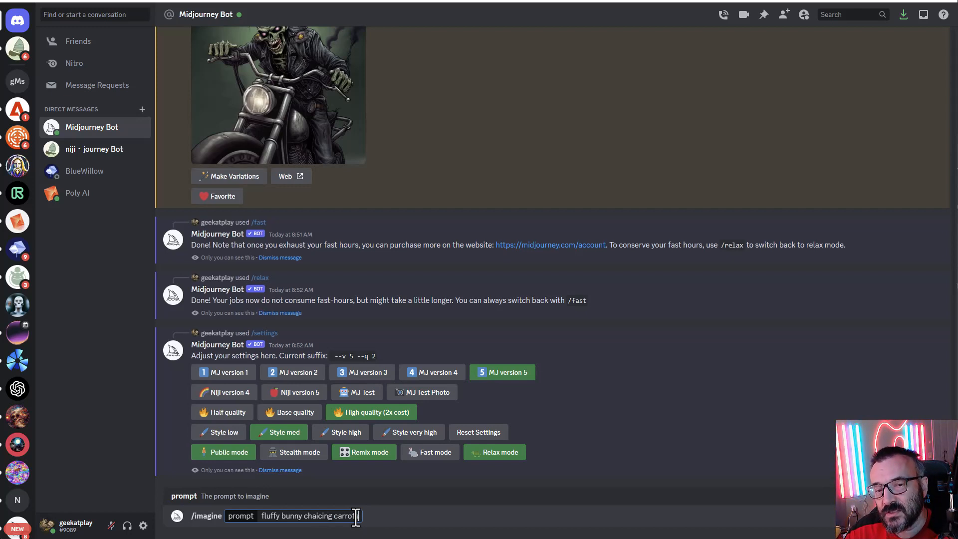
pyautogui.write('s')
pyautogui.press('Return')
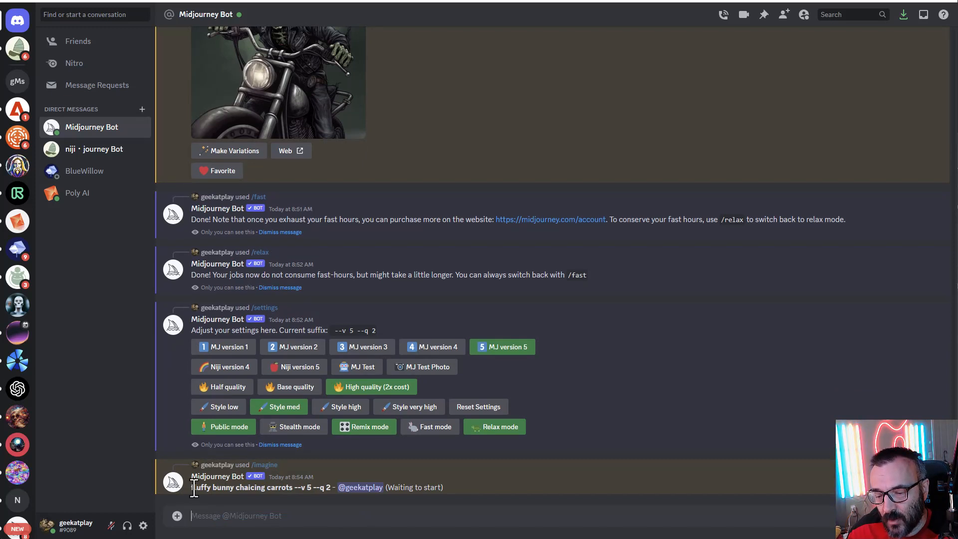
# Step: Copy the submitted prompt text "fluffy bunny chaicing carrots" without its parameters and reuse it in a new /imagine command
pyautogui.moveTo(191, 488); pyautogui.dragTo(293, 488)
pyautogui.hotkey('ctrl', 'c')
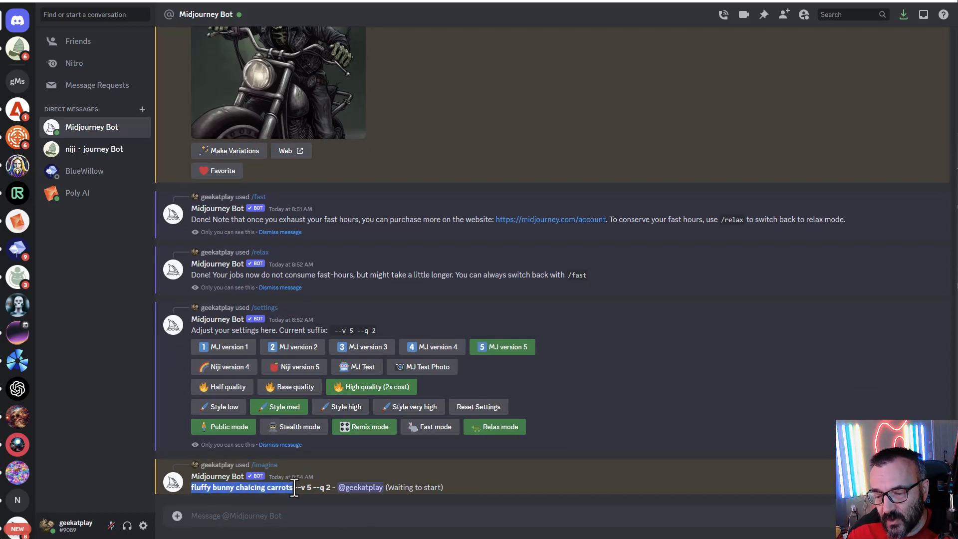
pyautogui.click(323, 512)
pyautogui.write('/')
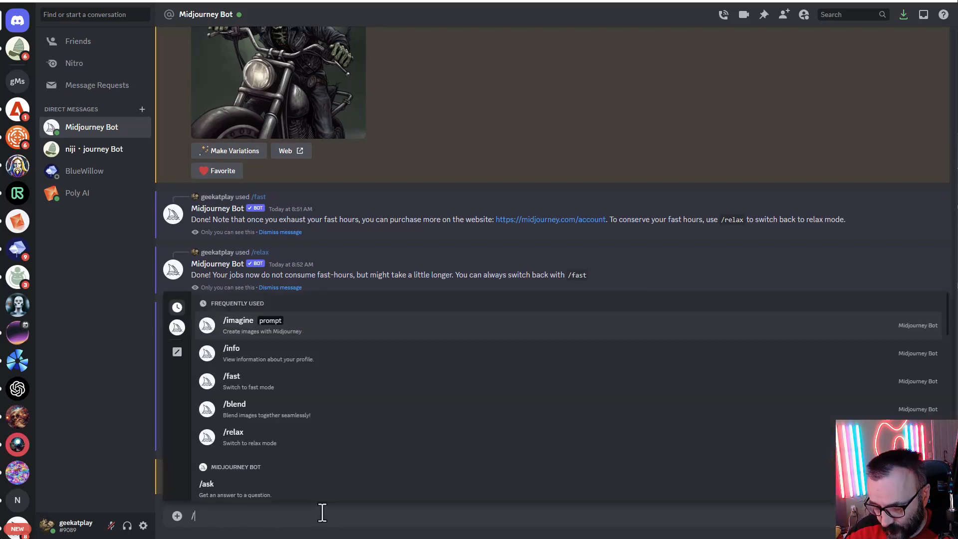
pyautogui.write('im')
pyautogui.press('Tab')
pyautogui.hotkey('ctrl', 'v')
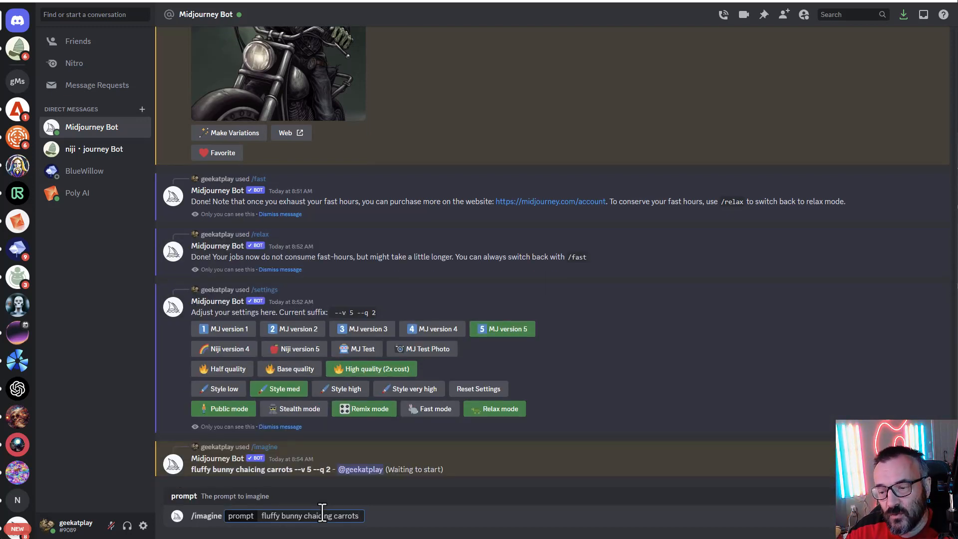
# Step: Append the parameter --niji 5 to the bunny prompt and submit it
pyautogui.moveTo(297, 469); pyautogui.dragTo(327, 470)
pyautogui.moveTo(317, 405); pyautogui.dragTo(335, 275)
pyautogui.hotkey('ctrl', 'c')
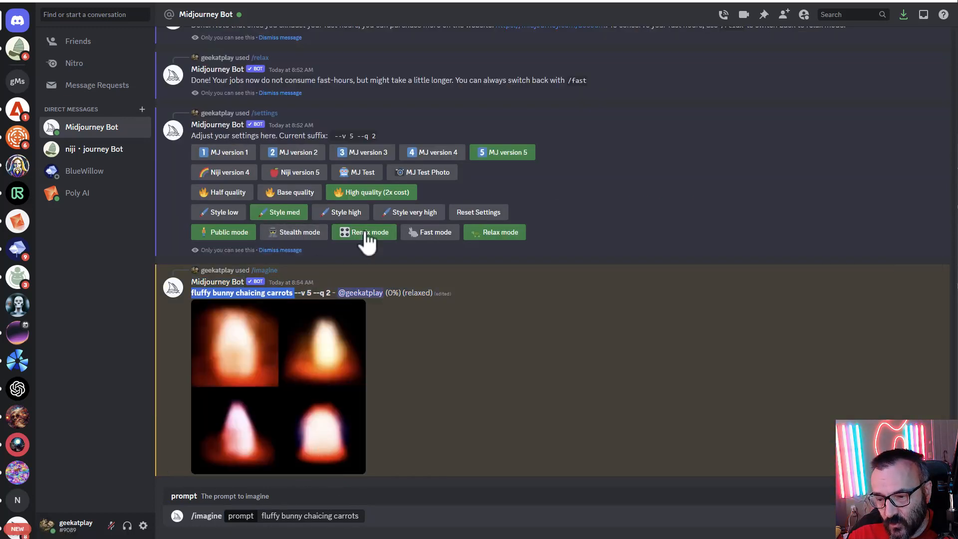
pyautogui.click(413, 461)
pyautogui.click(360, 516)
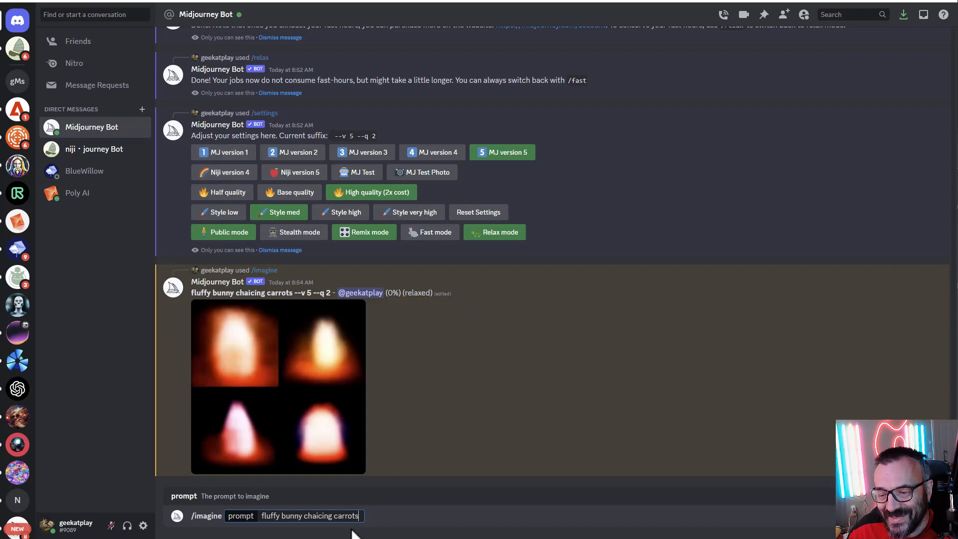
pyautogui.write('--')
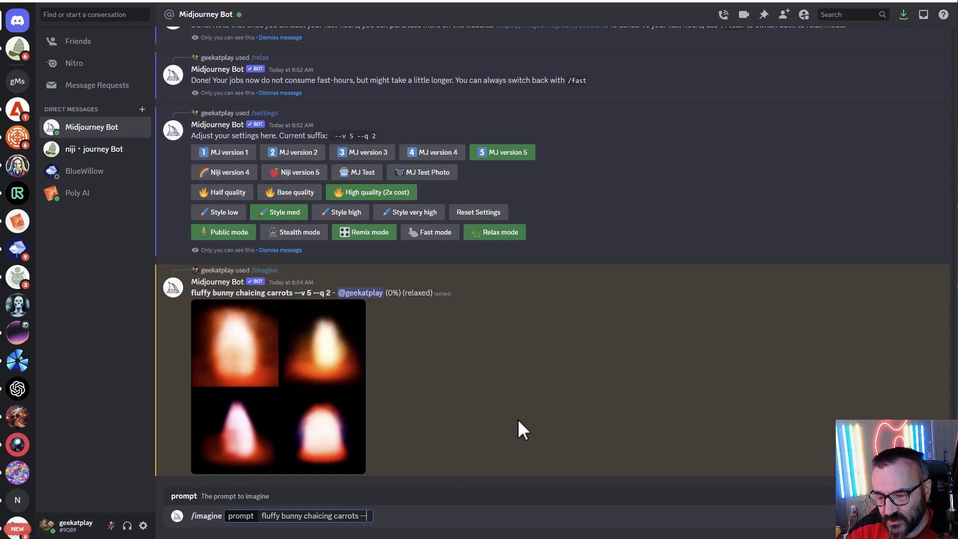
pyautogui.write('niji')
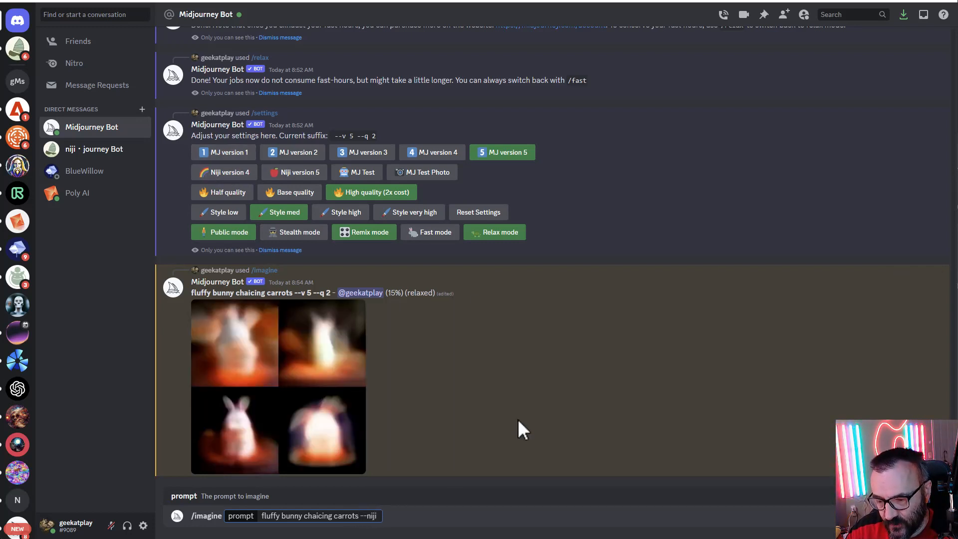
pyautogui.write(' 5')
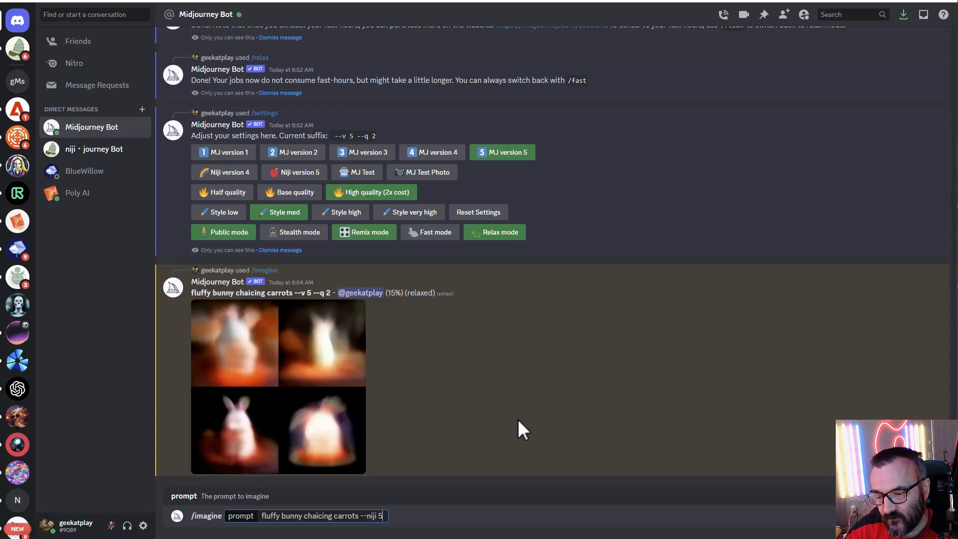
pyautogui.press('Return')
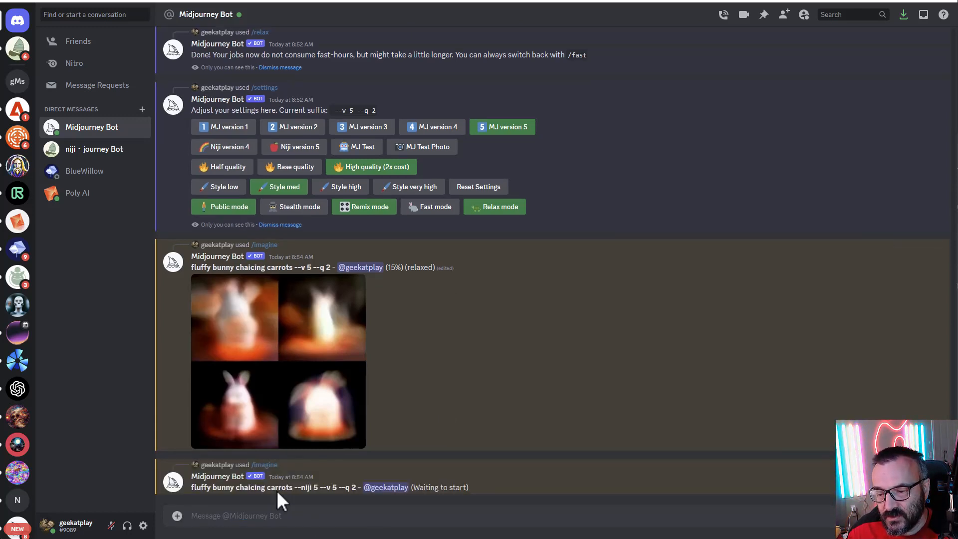
# Step: Submit the copied bunny prompt in another /imagine command with the aspect ratio parameter --ar 19:6
pyautogui.moveTo(295, 487); pyautogui.dragTo(318, 487)
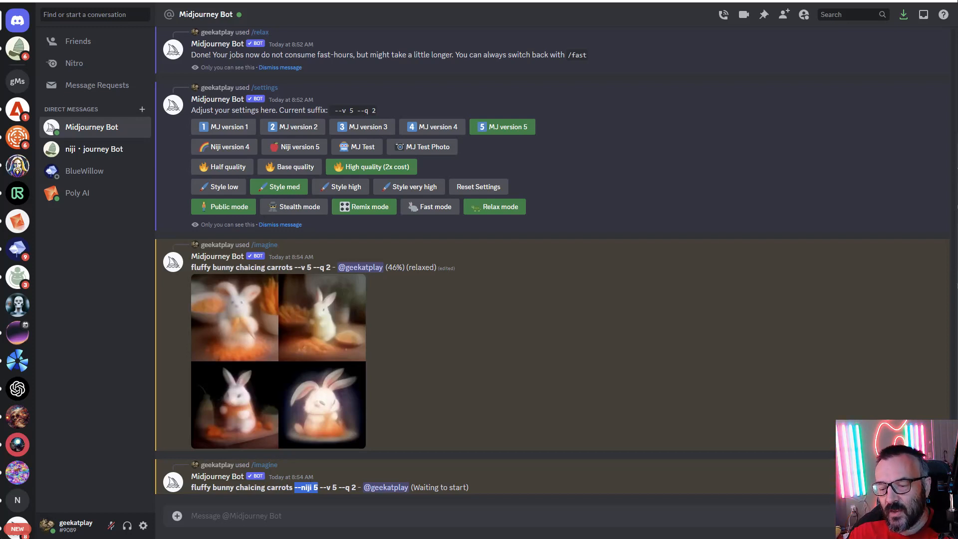
pyautogui.click(291, 523)
pyautogui.write('/im')
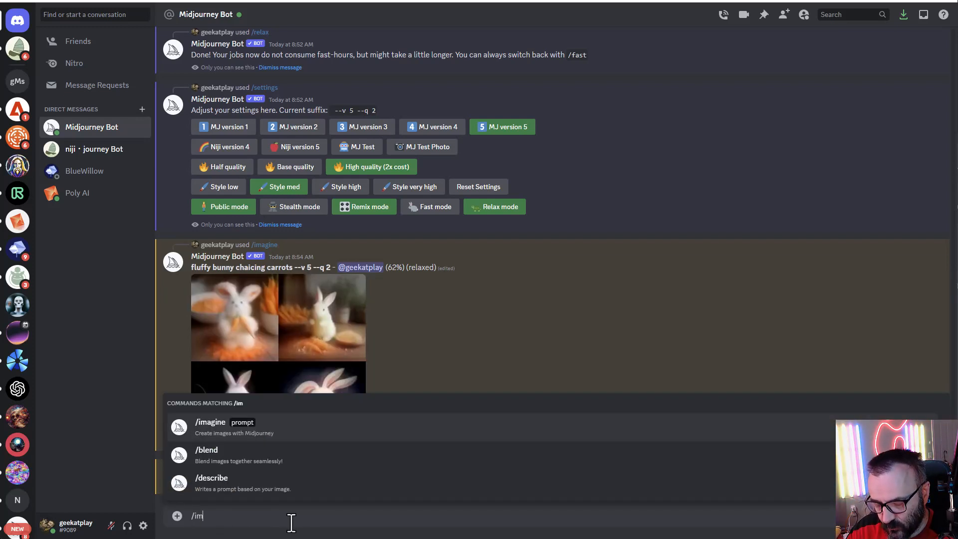
pyautogui.press('Tab')
pyautogui.hotkey('ctrl', 'v')
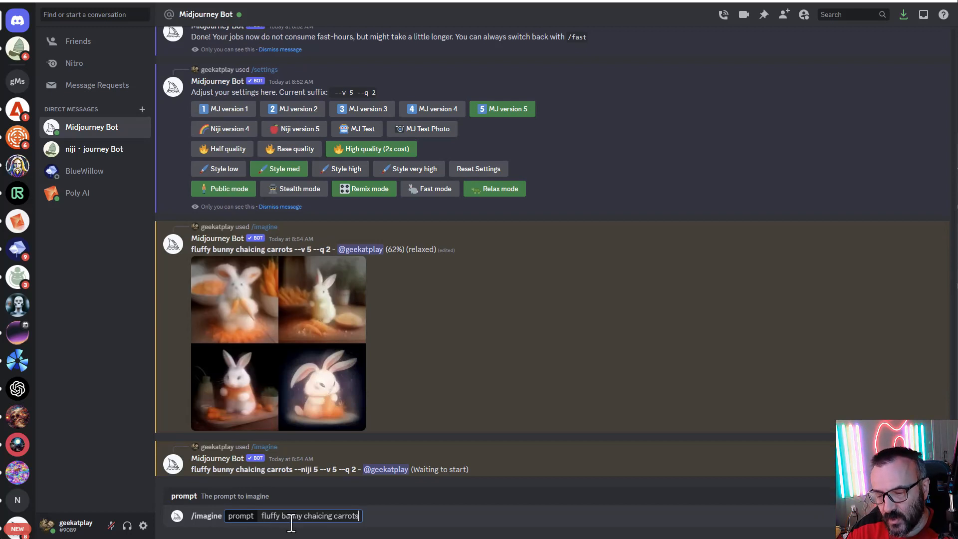
pyautogui.write('--ar')
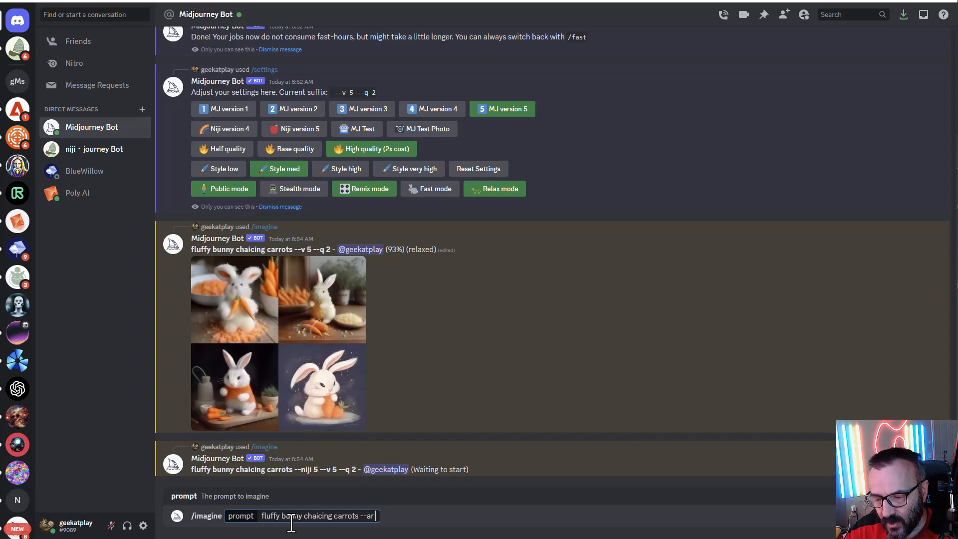
pyautogui.write('19:6')
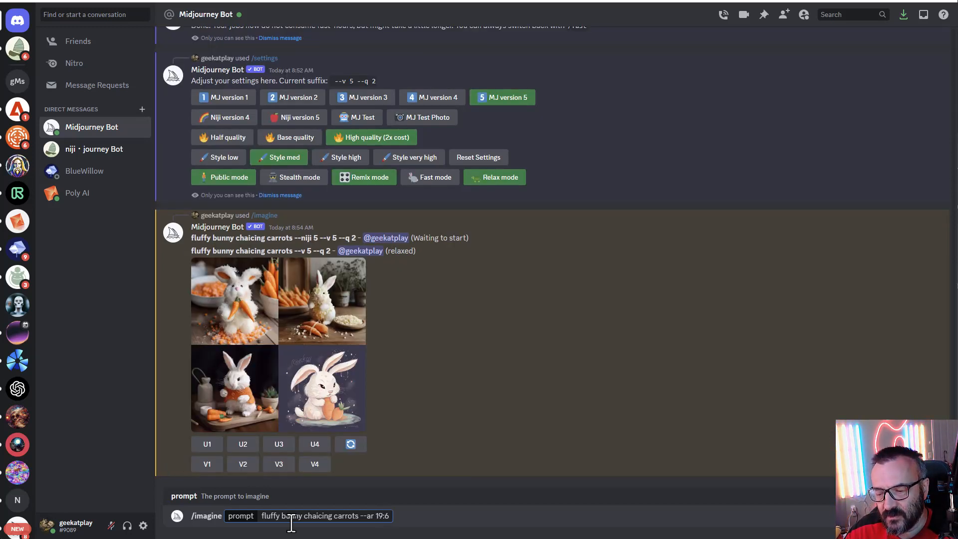
pyautogui.press('Return')
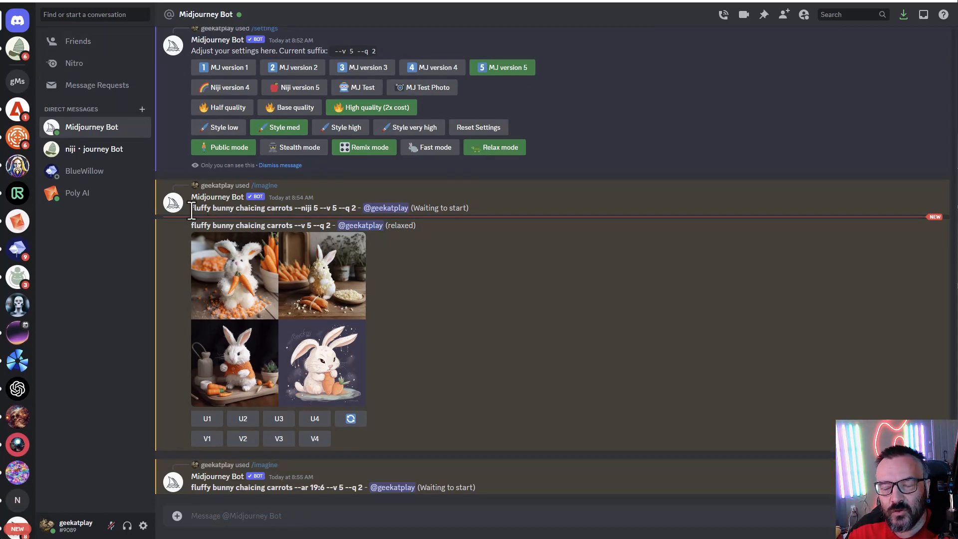
# Step: Point out the queued --niji 5 job and view the finished bunny image grid enlarged
pyautogui.tripleClick(490, 207)
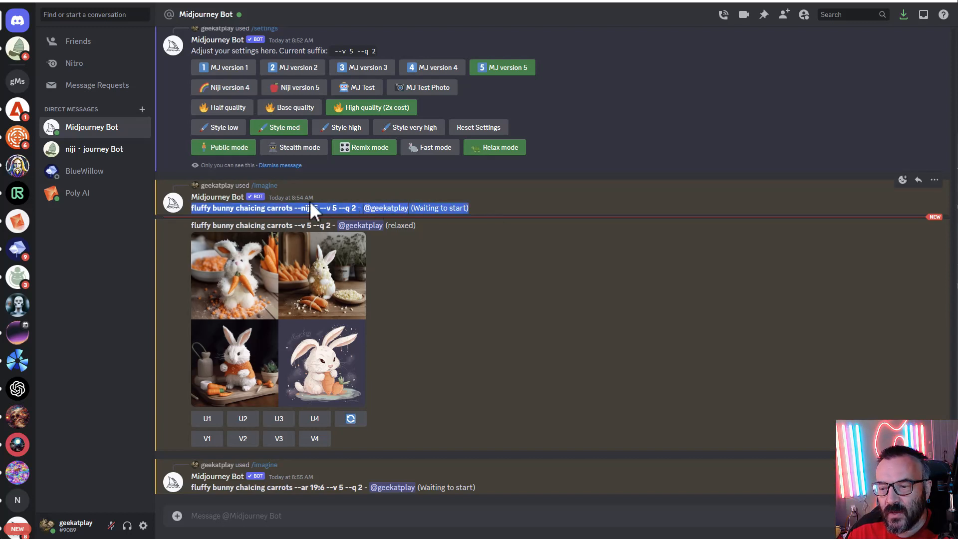
pyautogui.click(507, 203)
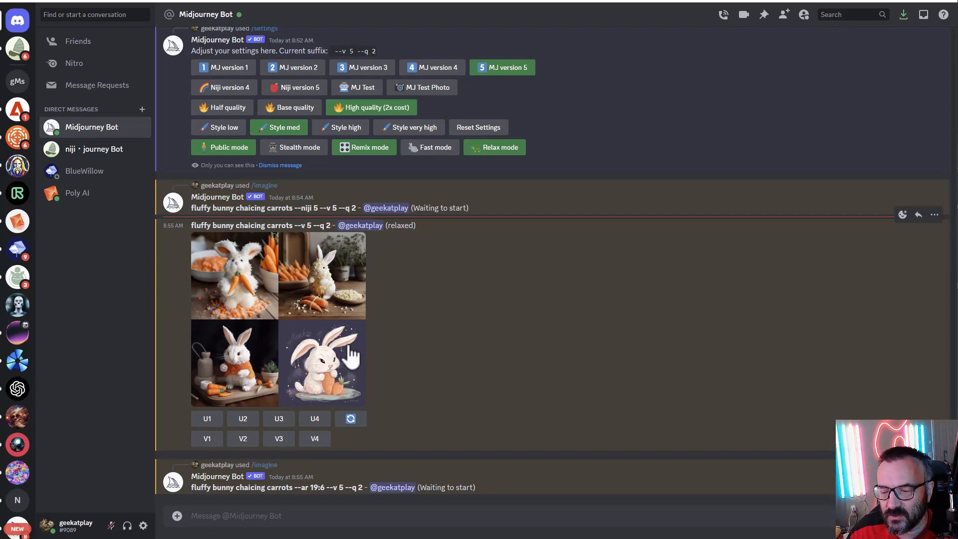
pyautogui.click(244, 305)
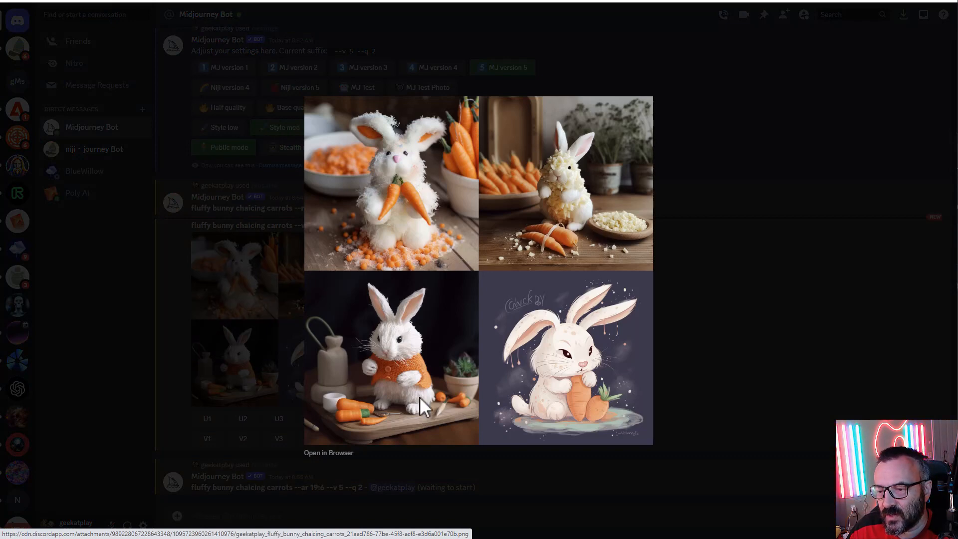
pyautogui.click(769, 369)
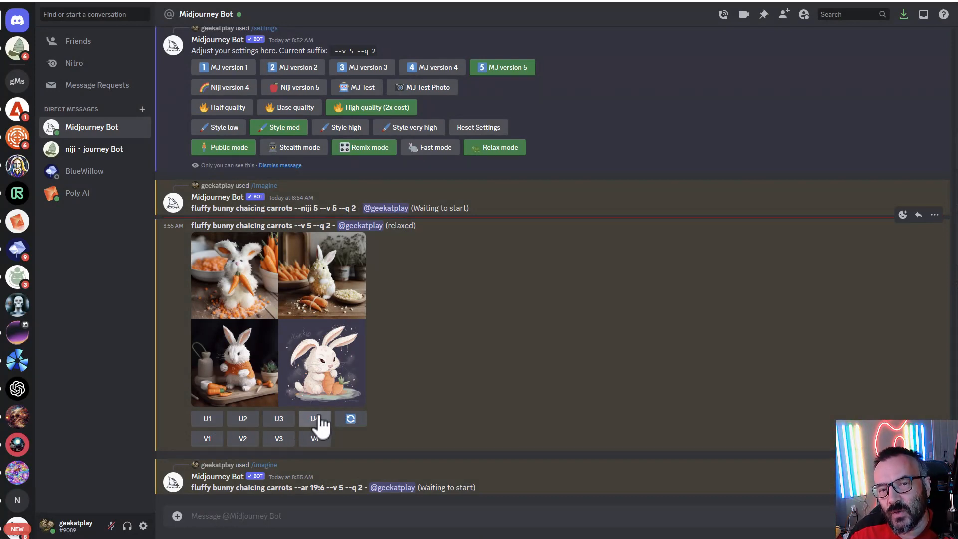
# Step: Upscale the third image of the bunny grid and view the upscaled result enlarged
pyautogui.click(283, 422)
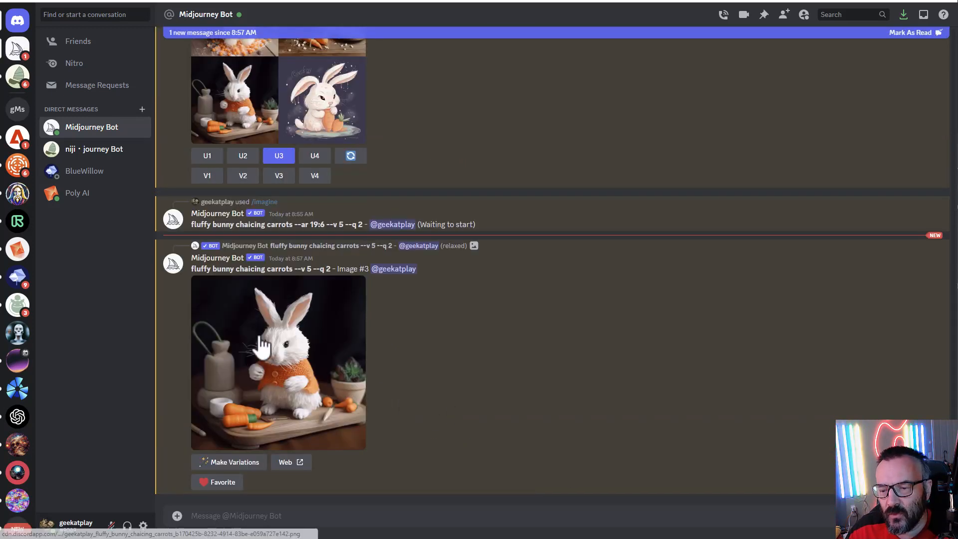
pyautogui.click(264, 352)
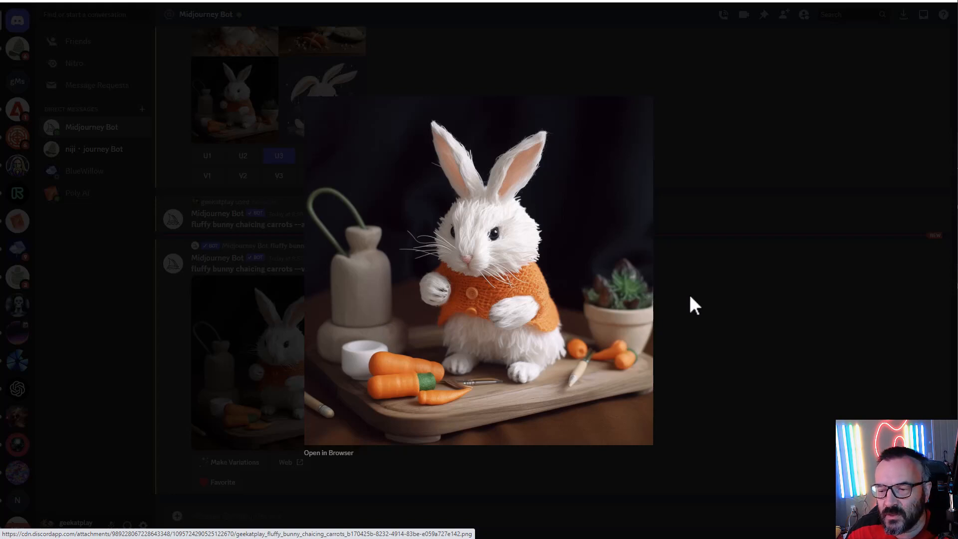
pyautogui.click(755, 319)
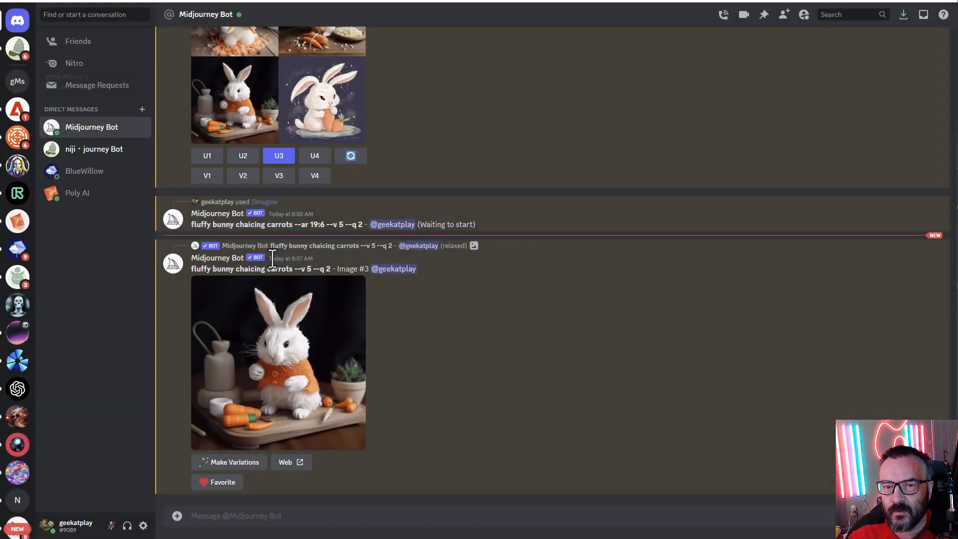
# Step: Point out the --ar 19:6 job waiting to start, and switch the bot to fast mode with /fast
pyautogui.scroll(2, 439, 308)
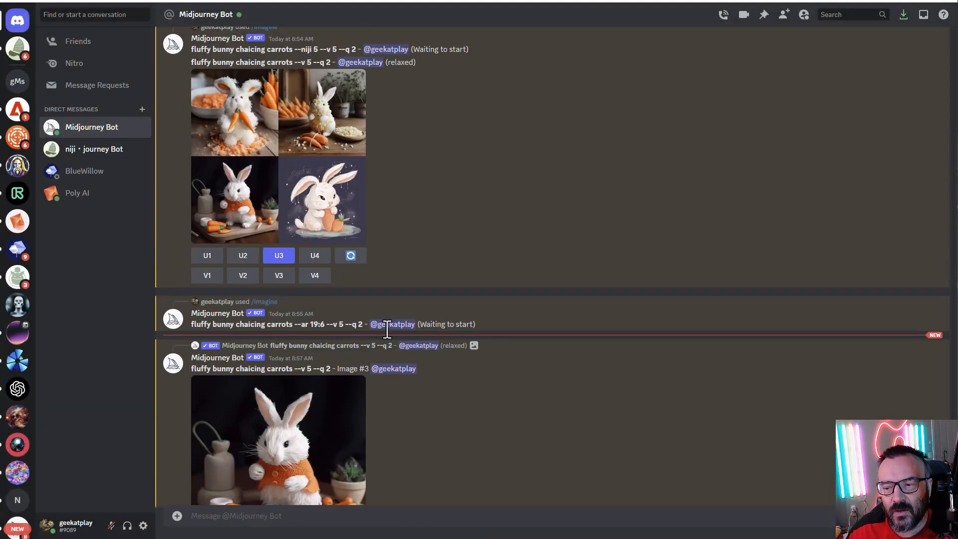
pyautogui.moveTo(486, 325); pyautogui.dragTo(191, 326)
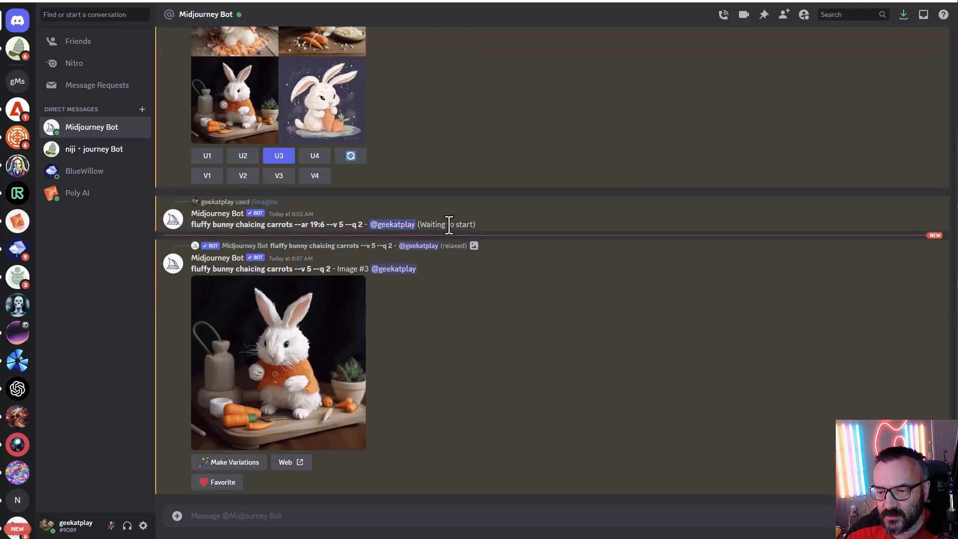
pyautogui.write('/fas')
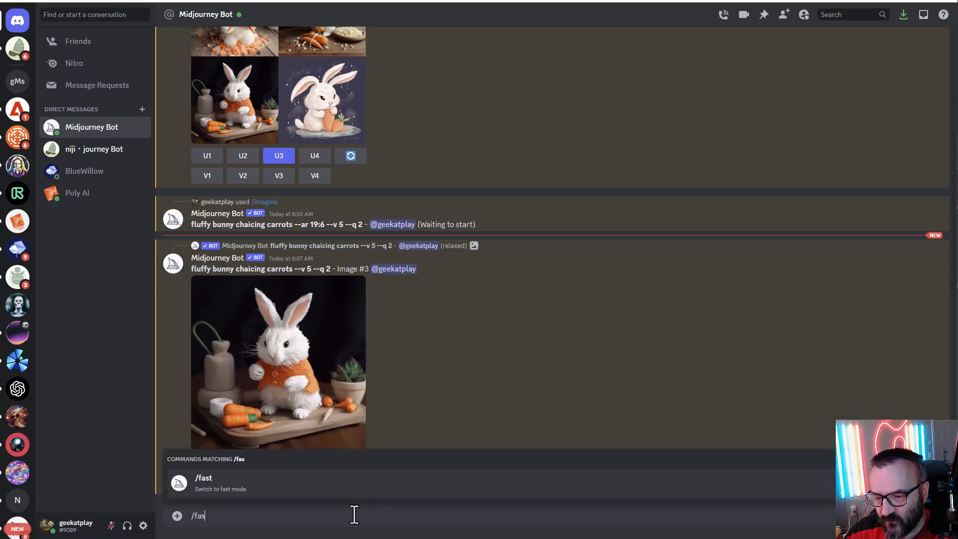
pyautogui.press('Tab')
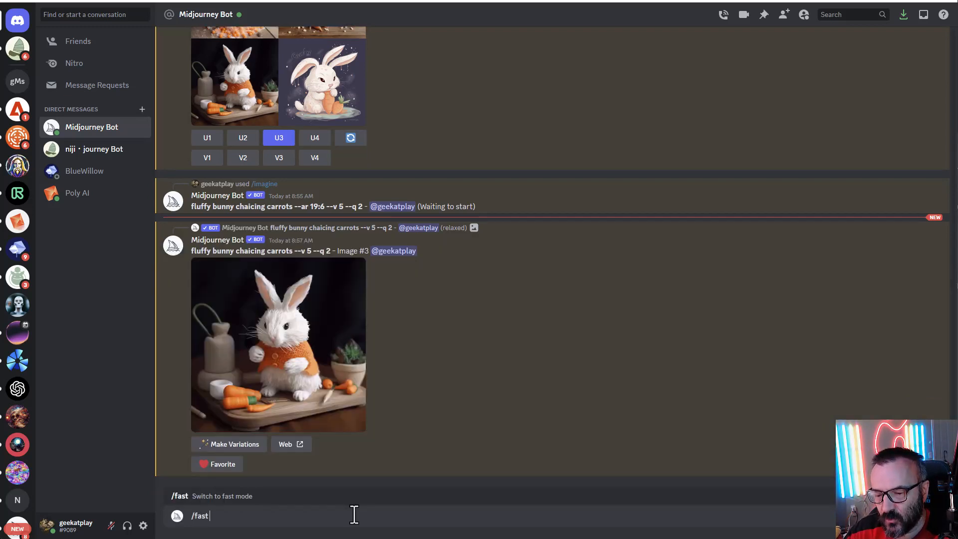
pyautogui.press('Return')
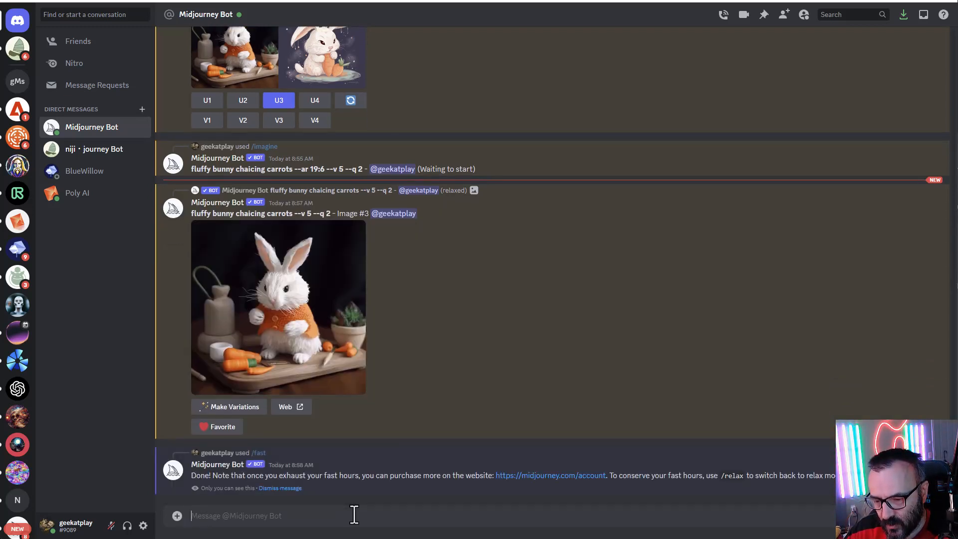
# Step: Submit the prompt fluffy bunny chaicing carrots --ar 19:6 with the /imagine command
pyautogui.write('/im')
pyautogui.press('Tab')
pyautogui.write('fluffy bunny chaicing carrots --ar 19:6')
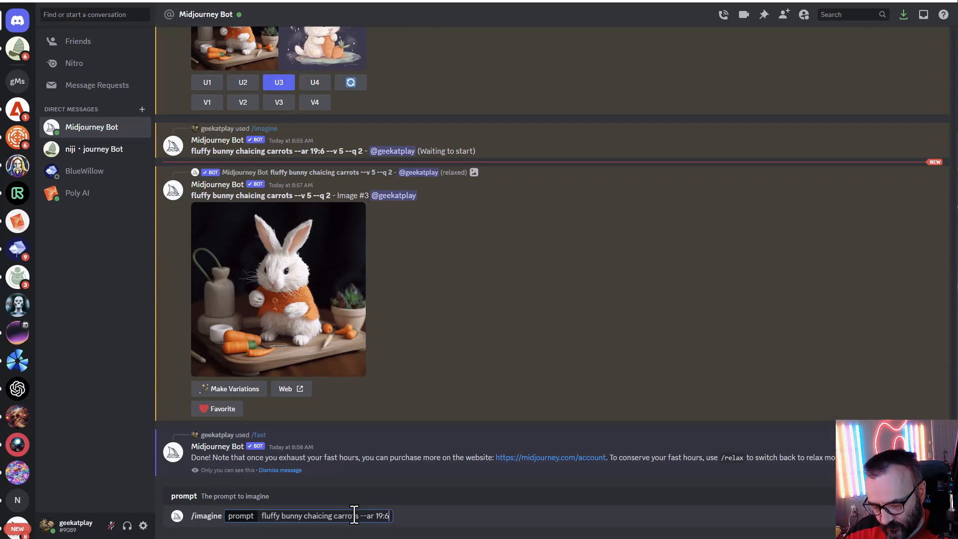
pyautogui.press('Return')
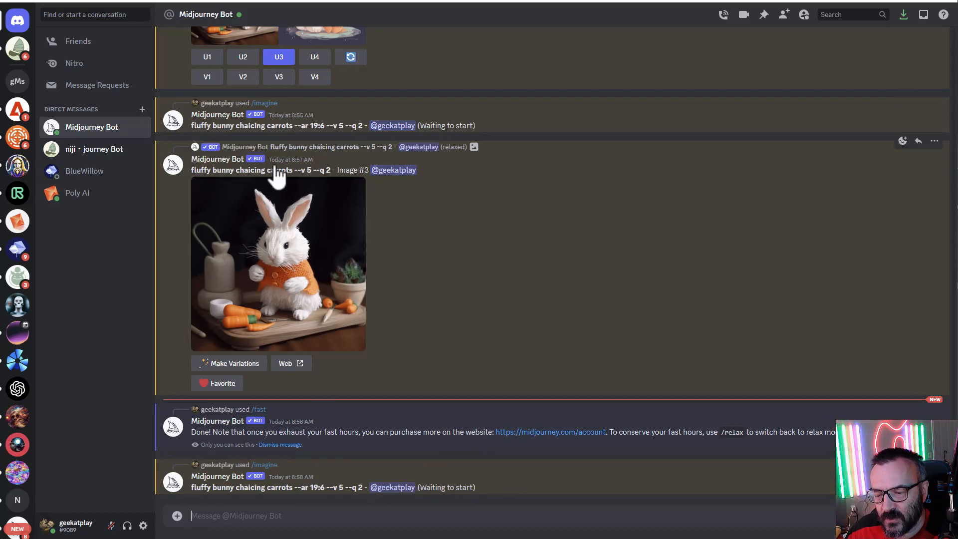
pyautogui.scroll(3, 443, 240)
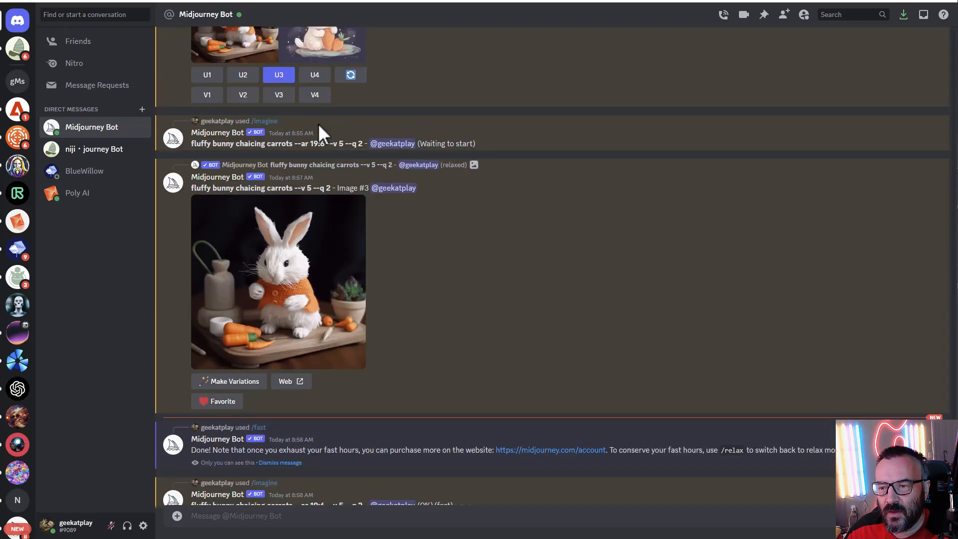
pyautogui.scroll(-2, 409, 283)
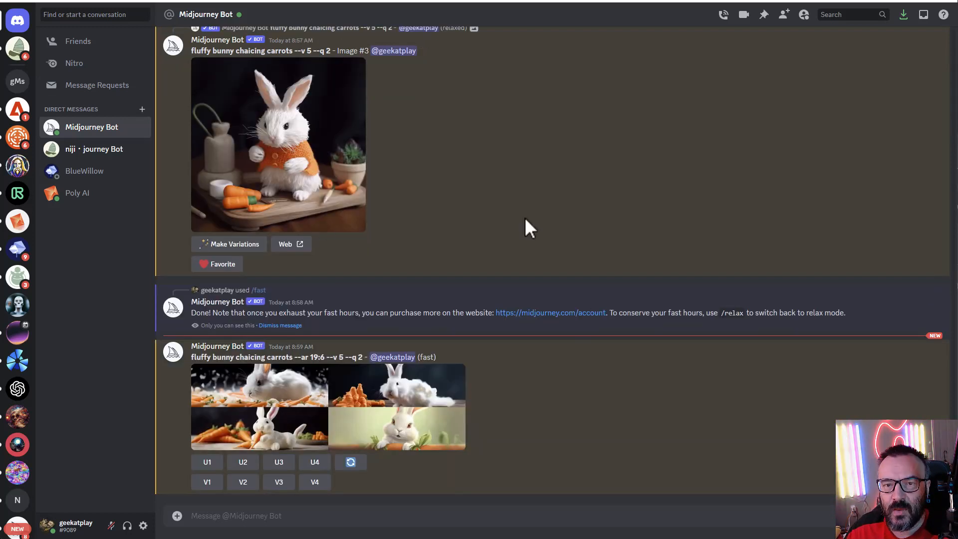
# Step: View the original square bunny grid and the wide --ar 19:6 grid enlarged to compare their proportions
pyautogui.scroll(5, 442, 352)
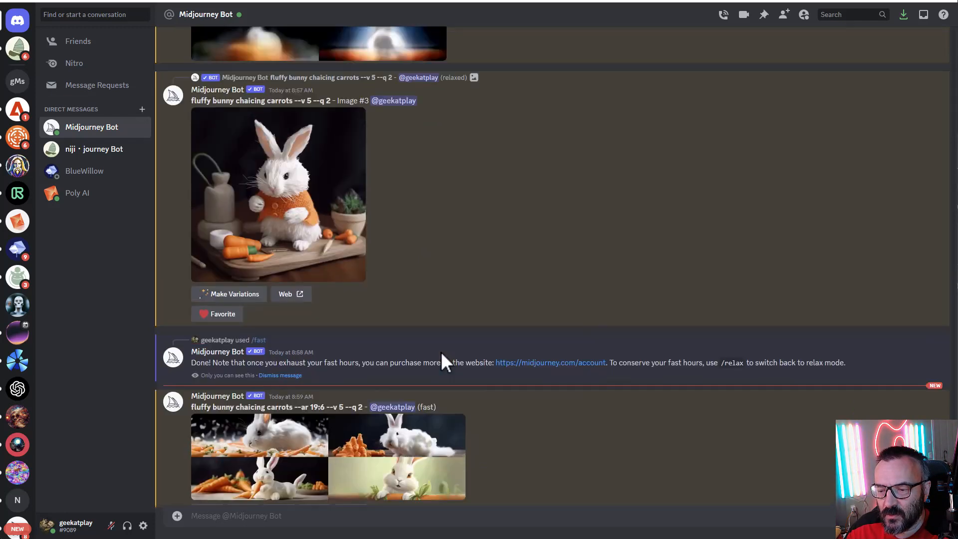
pyautogui.scroll(4, 441, 351)
pyautogui.click(235, 197)
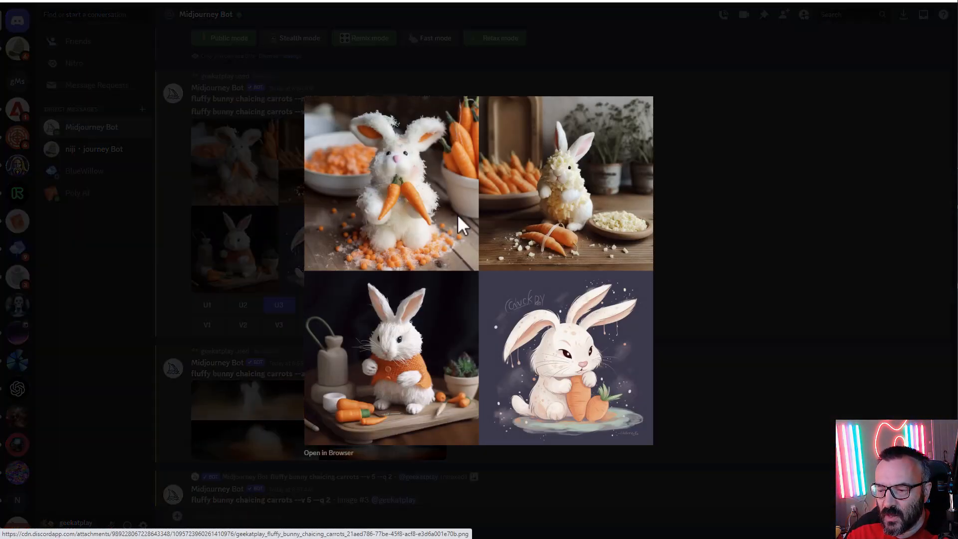
pyautogui.click(728, 223)
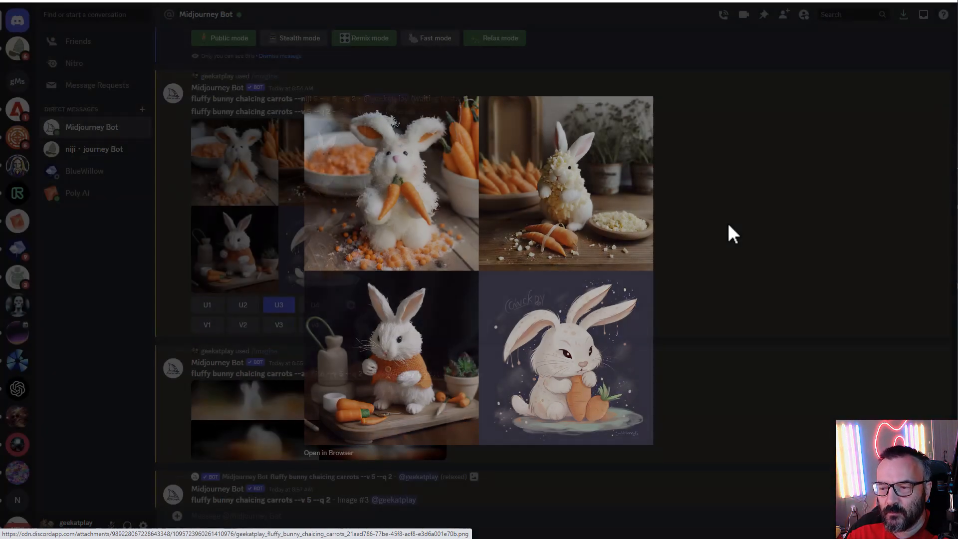
pyautogui.scroll(-10, 356, 246)
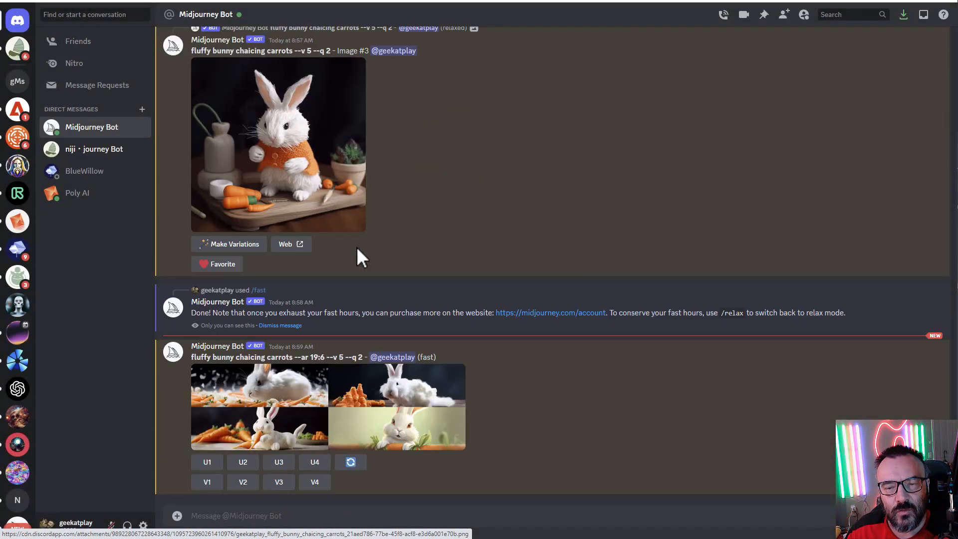
pyautogui.click(356, 389)
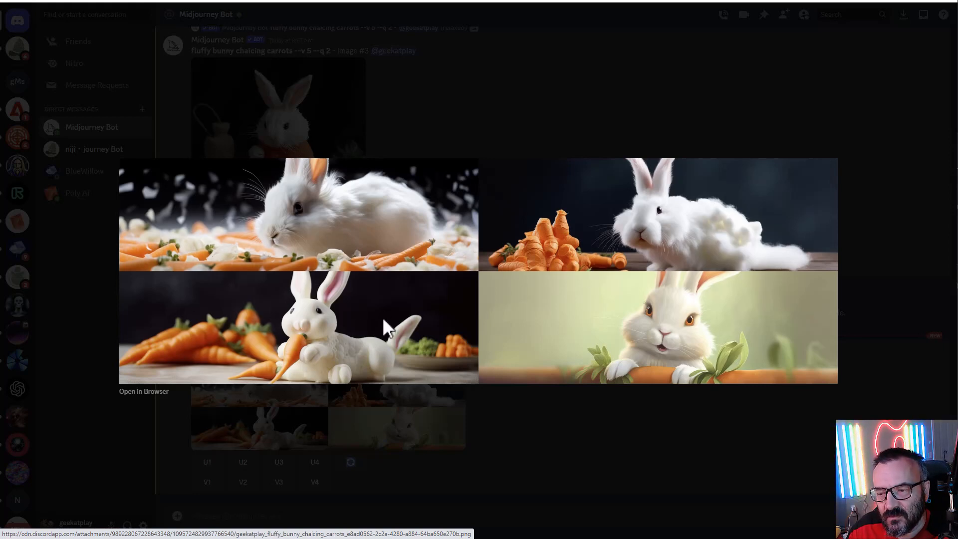
pyautogui.click(609, 424)
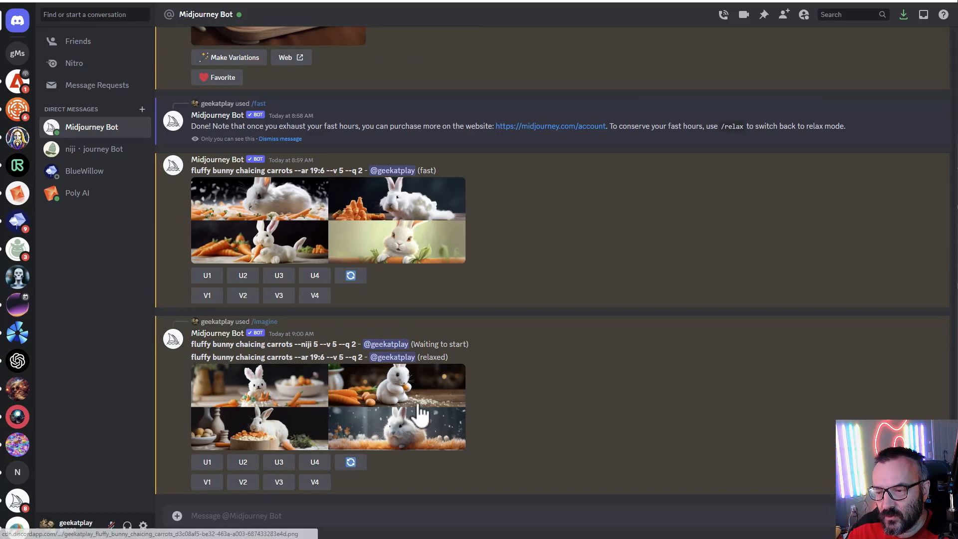
# Step: Highlight the fast and relaxed labels on the two wide grids and view the --niji 5 grid enlarged
pyautogui.doubleClick(426, 170)
pyautogui.moveTo(460, 358); pyautogui.dragTo(417, 358)
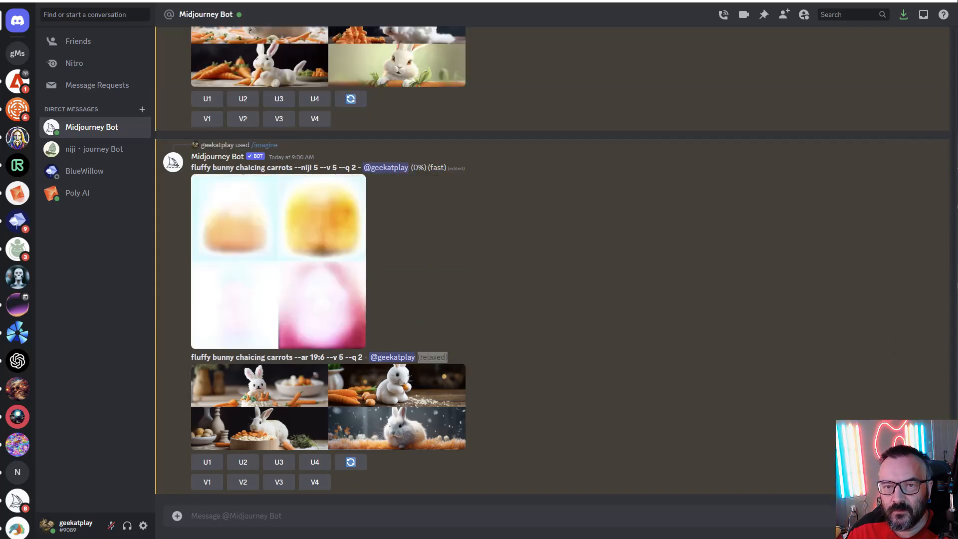
pyautogui.click(316, 363)
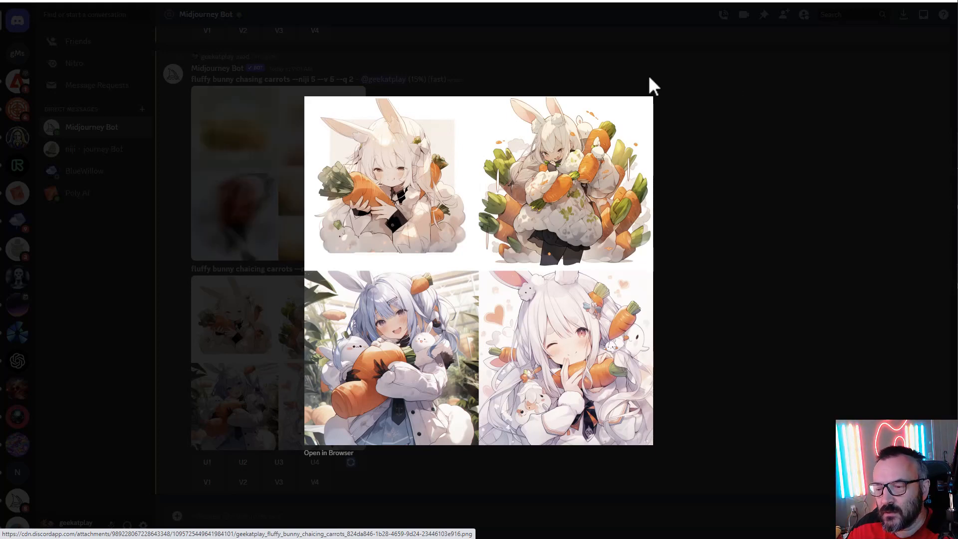
pyautogui.click(715, 310)
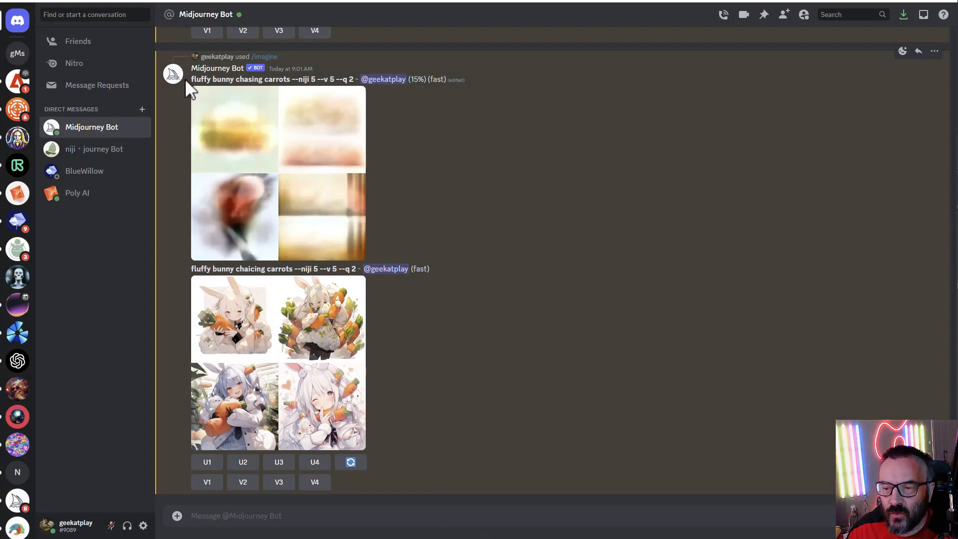
# Step: Highlight the corrected prompt fluffy bunny chasing carrots and compare its --niji 5 images with the earlier bunny grids
pyautogui.moveTo(186, 79); pyautogui.dragTo(308, 79)
pyautogui.click(568, 361)
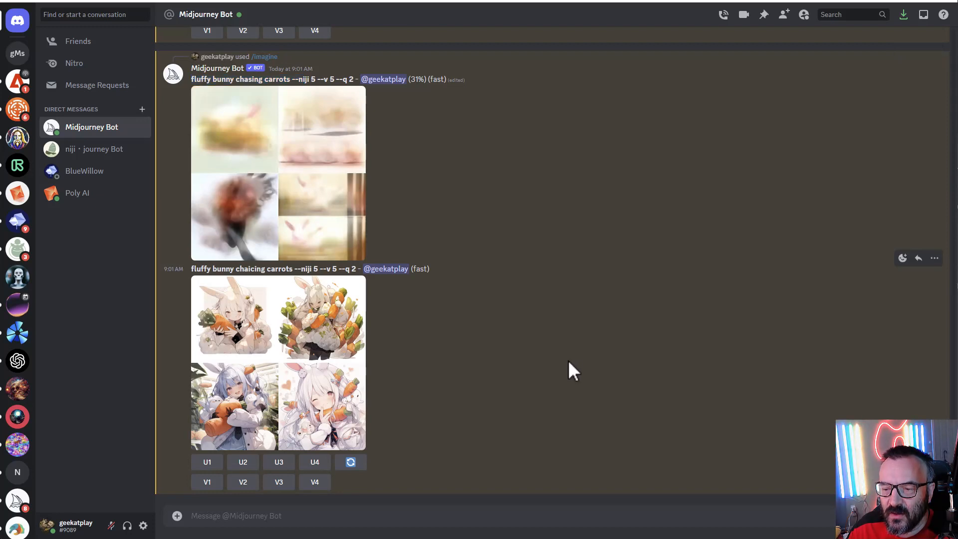
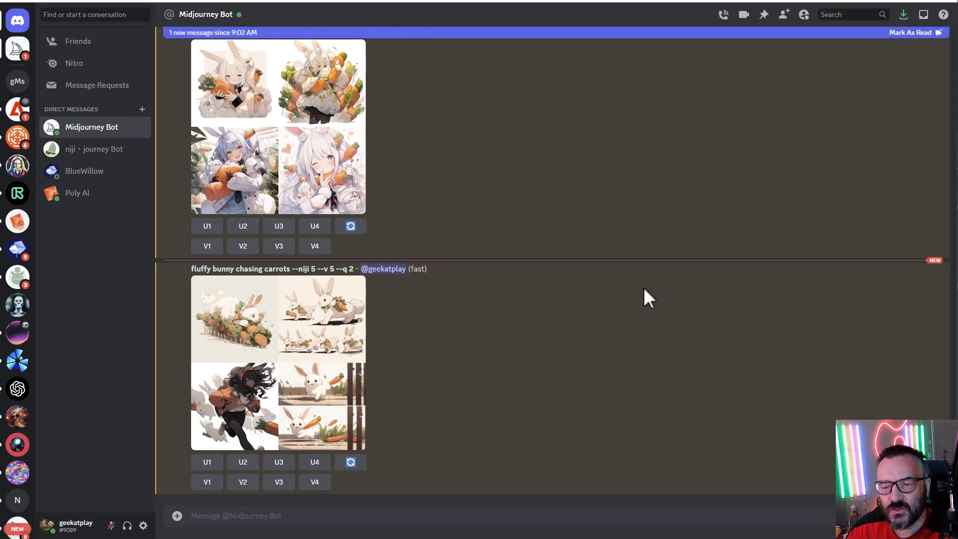
pyautogui.scroll(5, 644, 288)
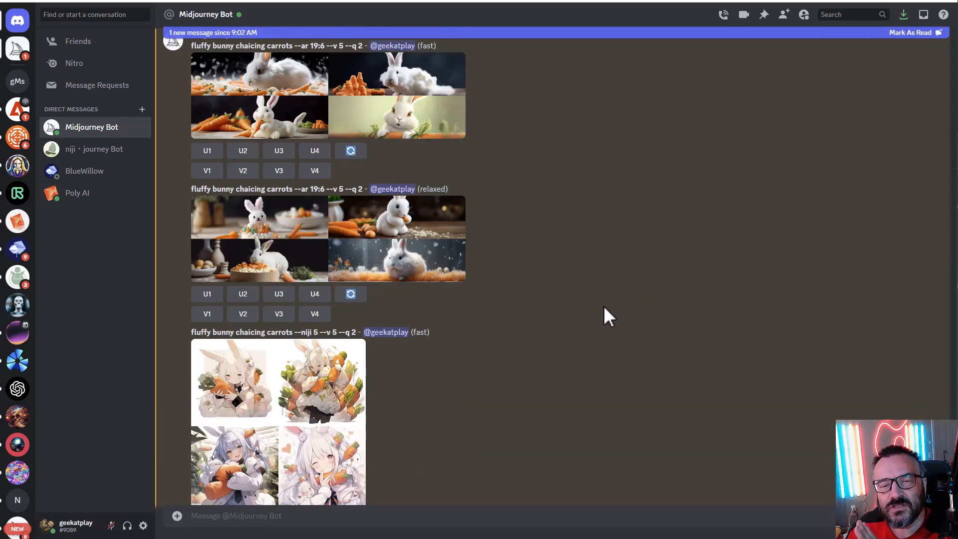
pyautogui.scroll(-5, 599, 305)
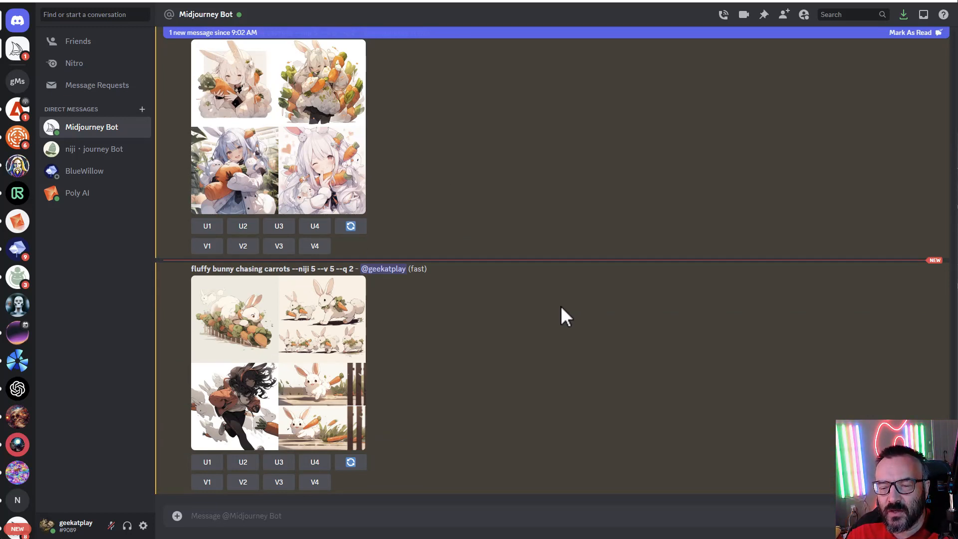
# Step: Open the Midjourney server and start a direct message with Midjourney Bot from its member list
pyautogui.scroll(-3, 22, 339)
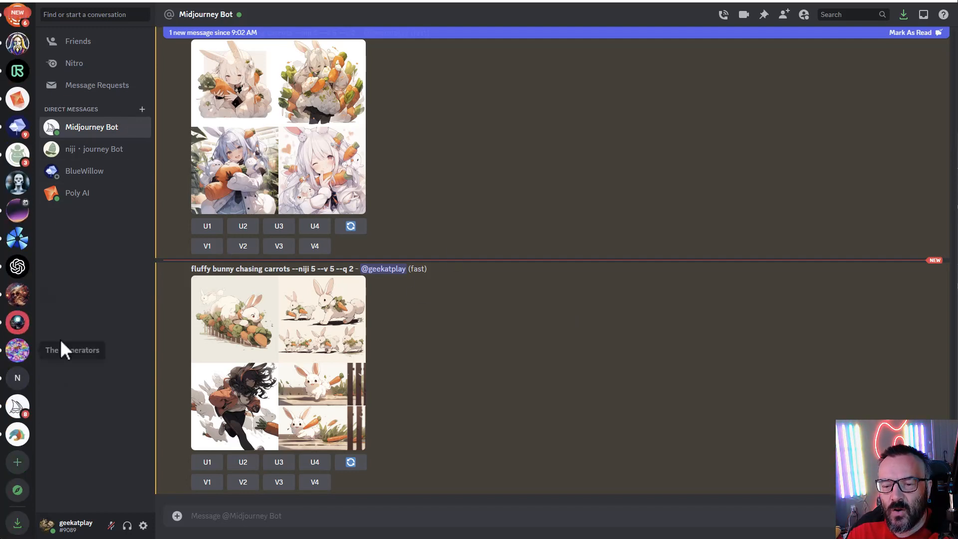
pyautogui.click(22, 405)
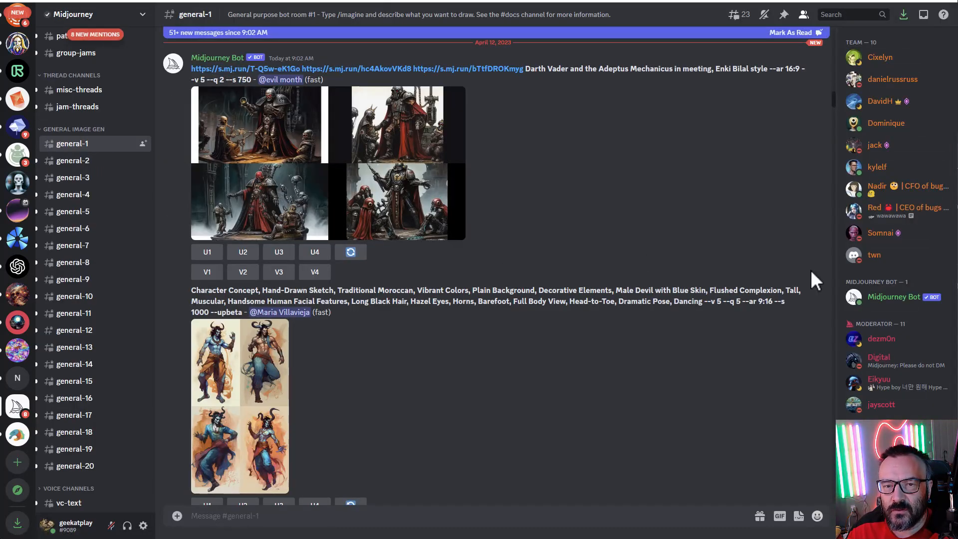
pyautogui.rightClick(896, 302)
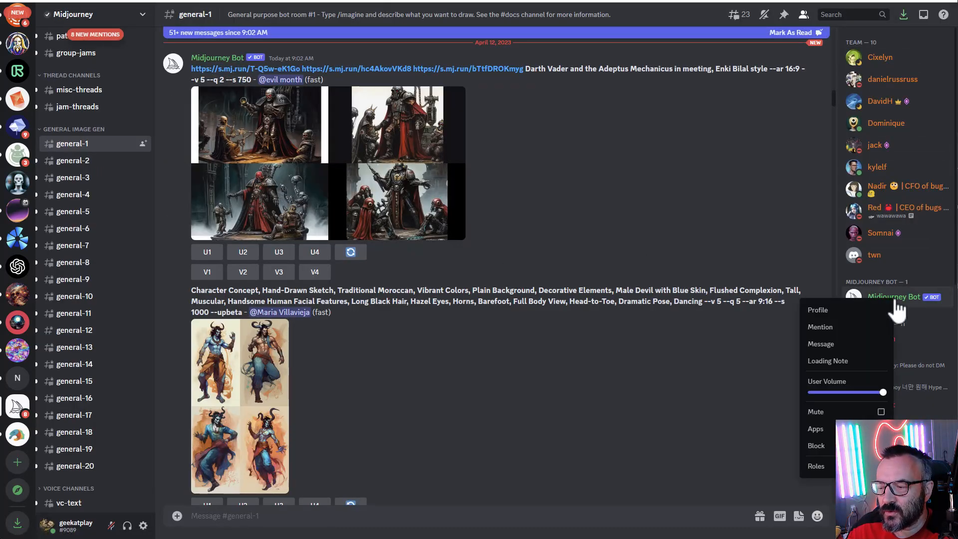
pyautogui.click(842, 345)
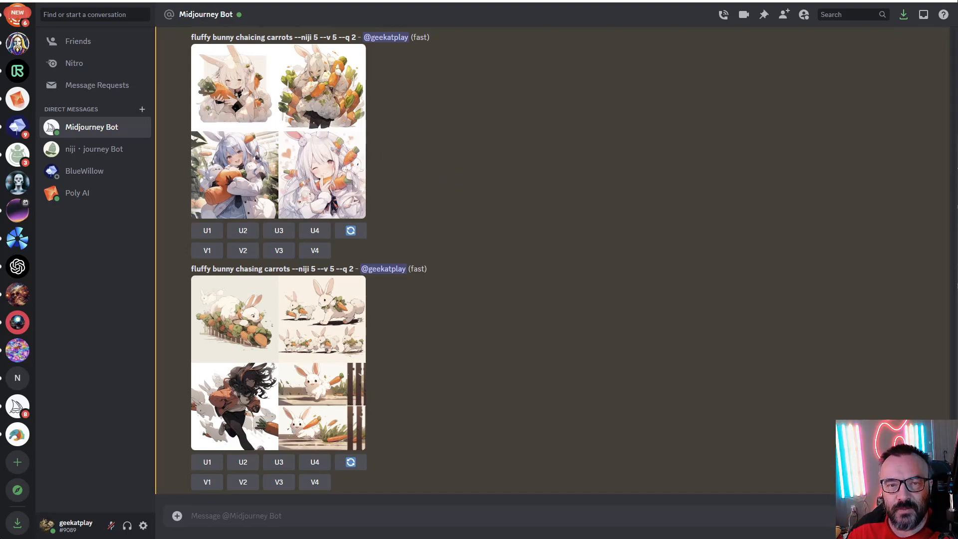
# Step: Switch to ChatGPT to show the zombie motorcycle description, view the Midjourney gallery home page, and return to Discord
pyautogui.click(170, 1)
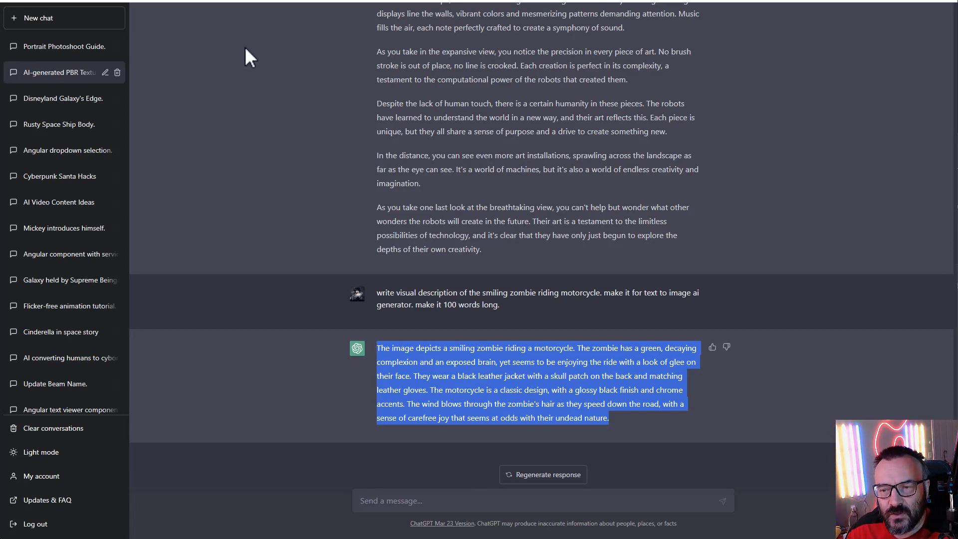
pyautogui.click(207, 1)
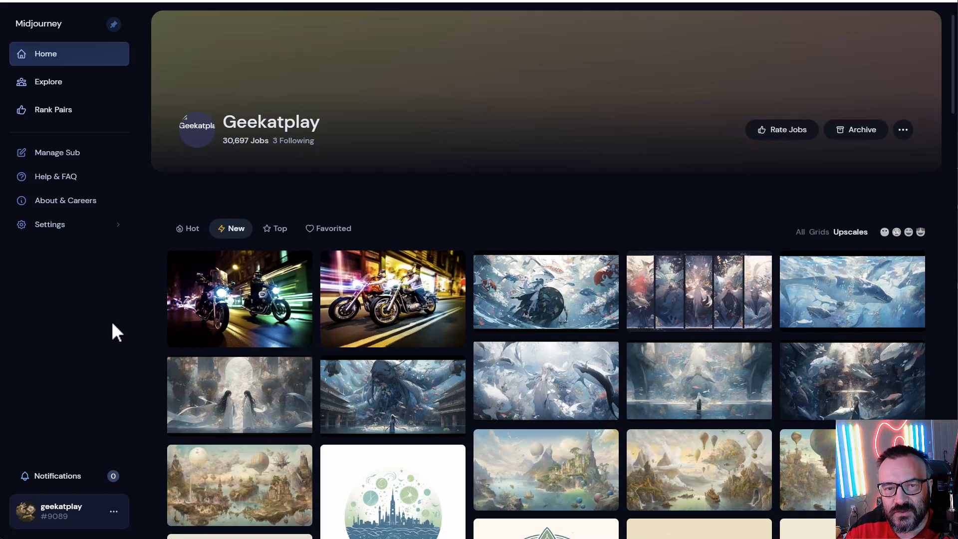
pyautogui.click(95, 57)
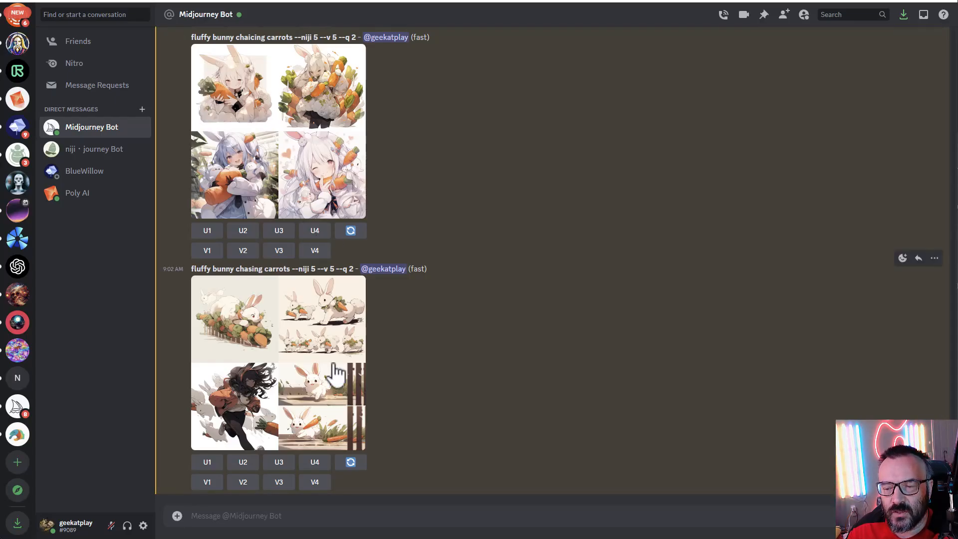
# Step: View the upscaled bunny image at full size in the browser, close it, and browse the upscales in the Midjourney gallery
pyautogui.scroll(5, 376, 351)
pyautogui.scroll(5, 375, 352)
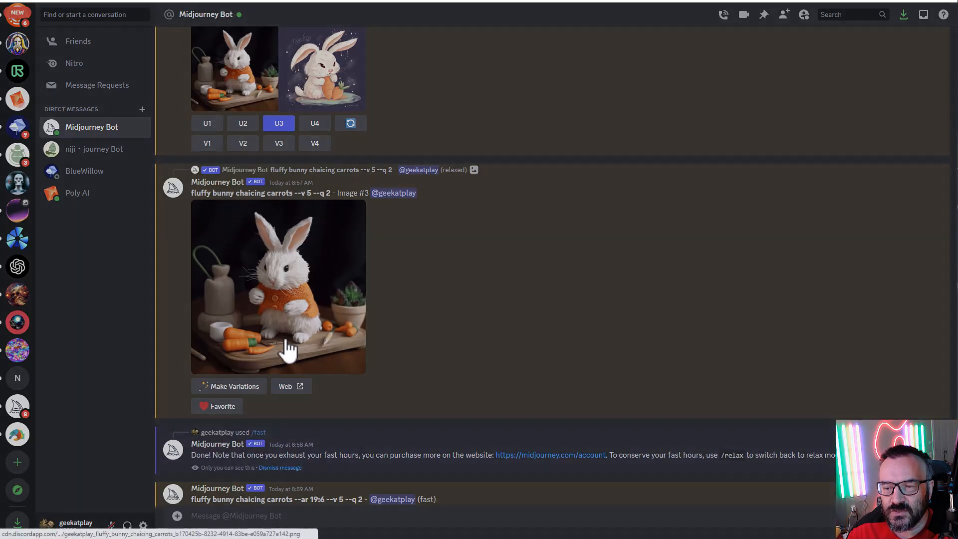
pyautogui.click(284, 349)
pyautogui.click(329, 454)
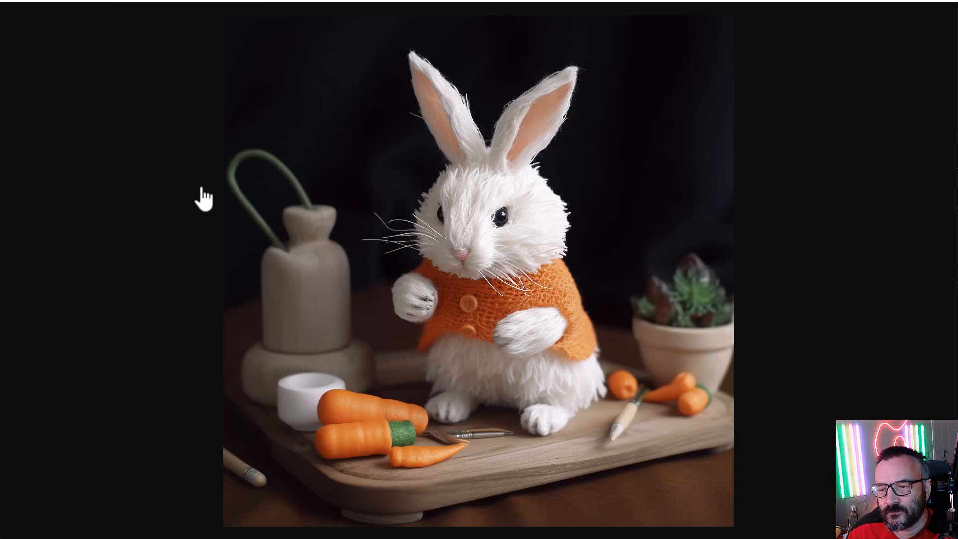
pyautogui.hotkey('ctrl', 'w')
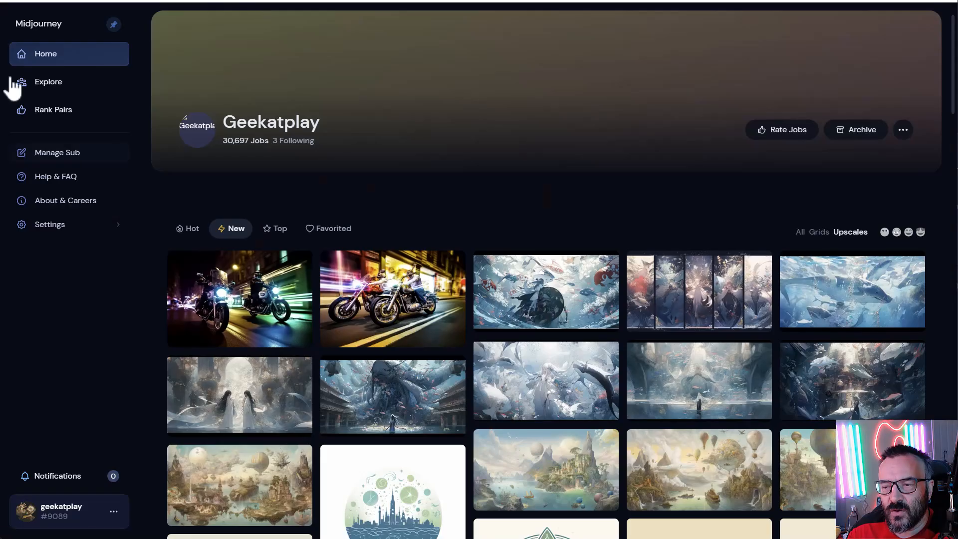
pyautogui.scroll(-3, 655, 243)
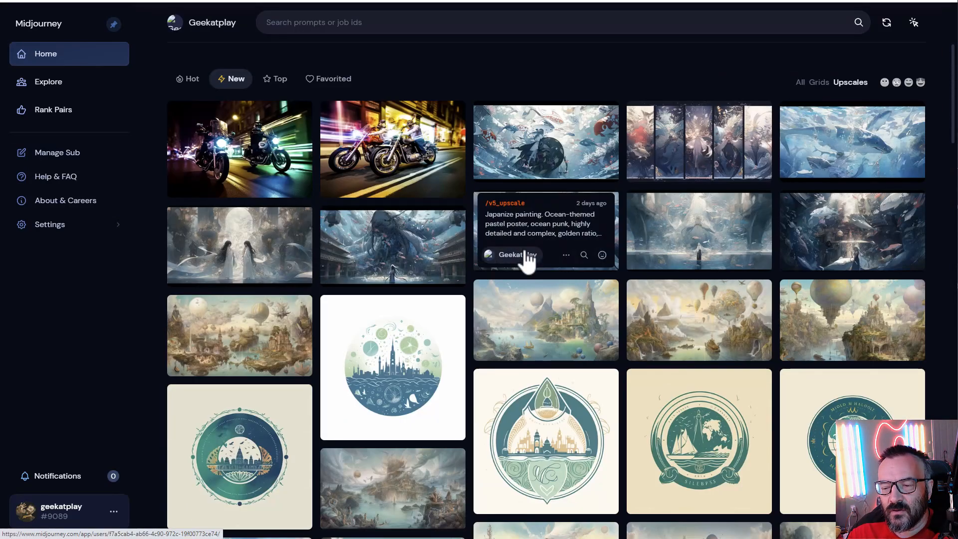